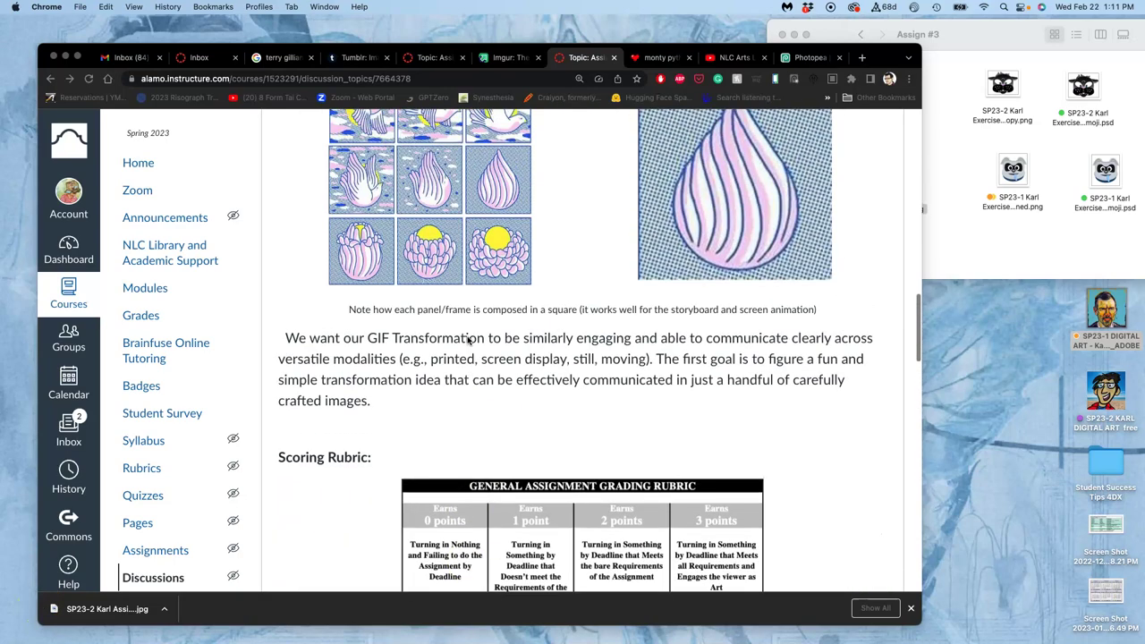
Scroll up and down through the assignment page in the browser.
scroll(466, 337, "up", 7)
scroll(466, 337, "down", 2)
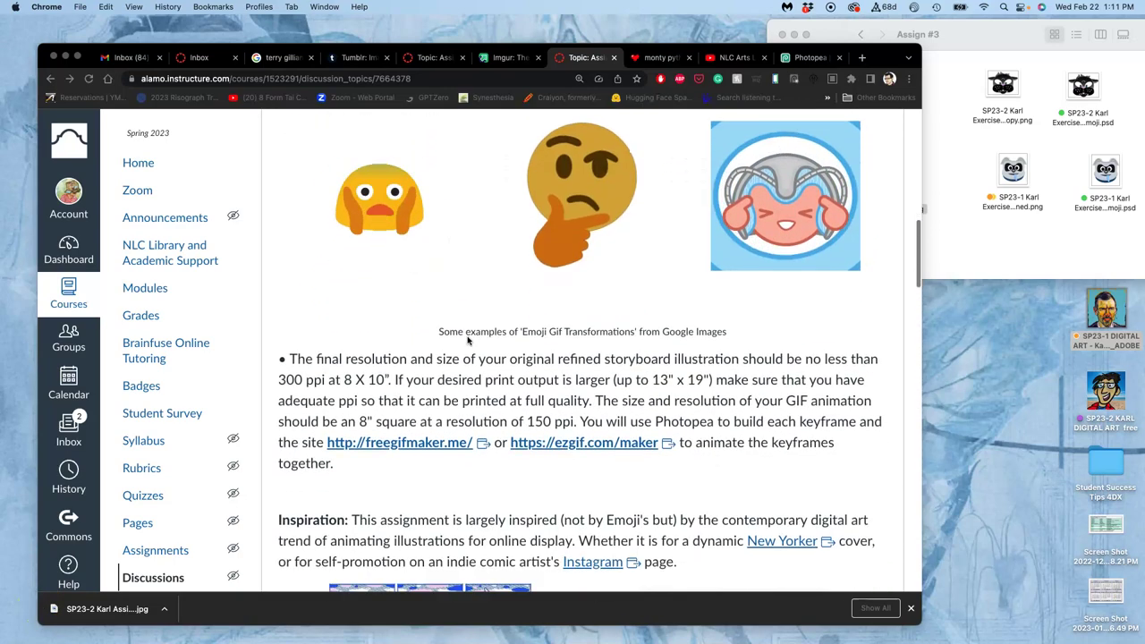
scroll(465, 337, "down", 2)
scroll(483, 268, "up", 4)
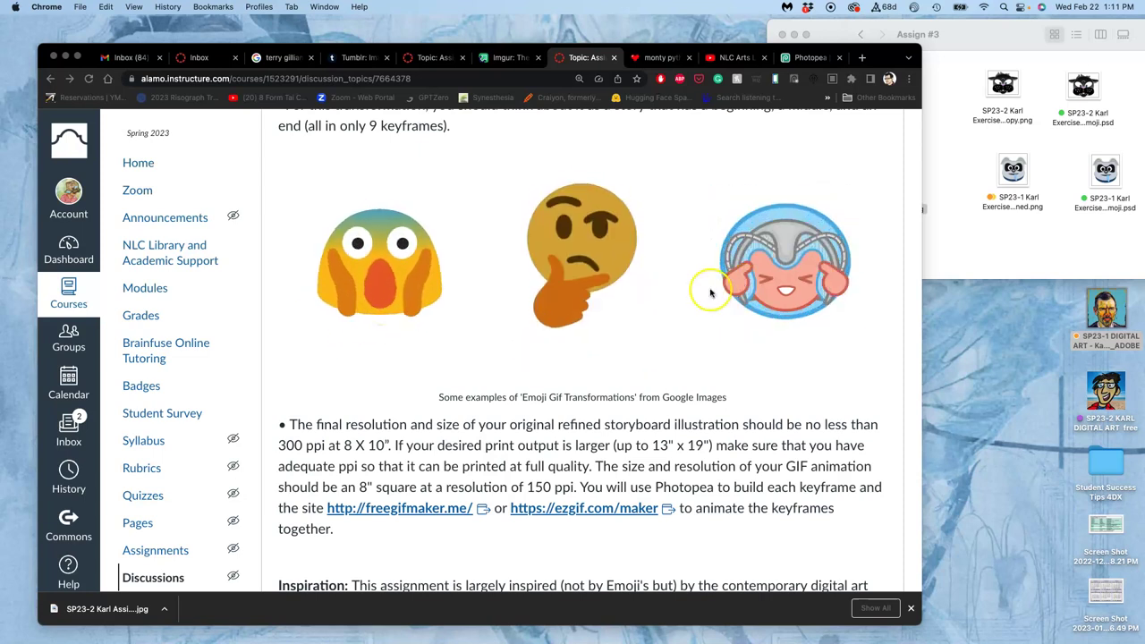
scroll(714, 268, "up", 2)
scroll(718, 214, "down", 1)
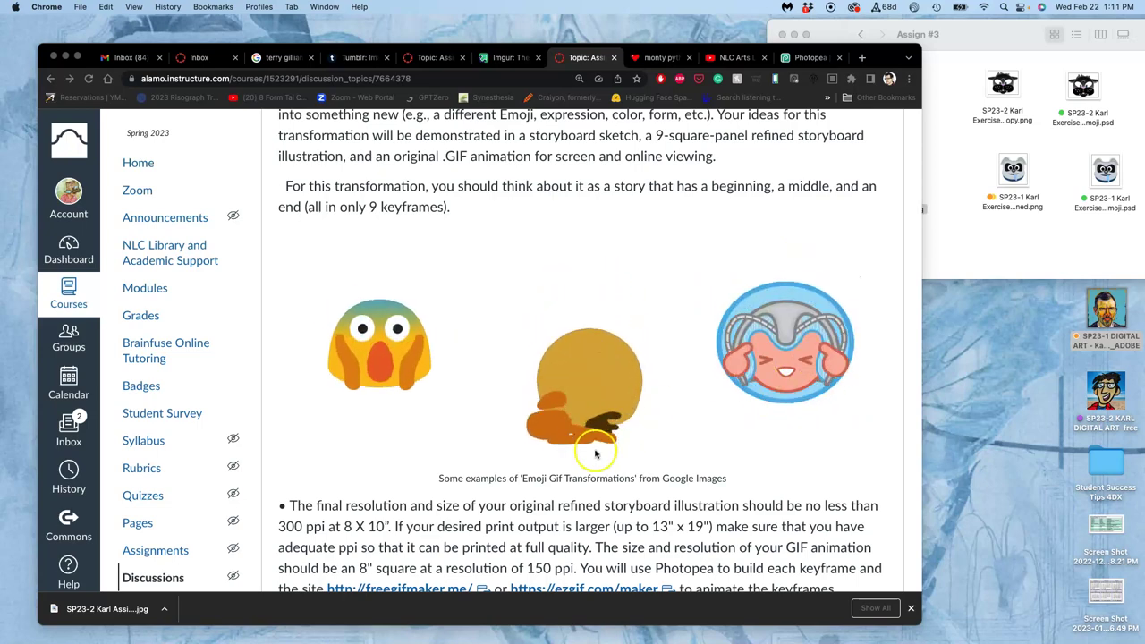
scroll(597, 452, "up", 8)
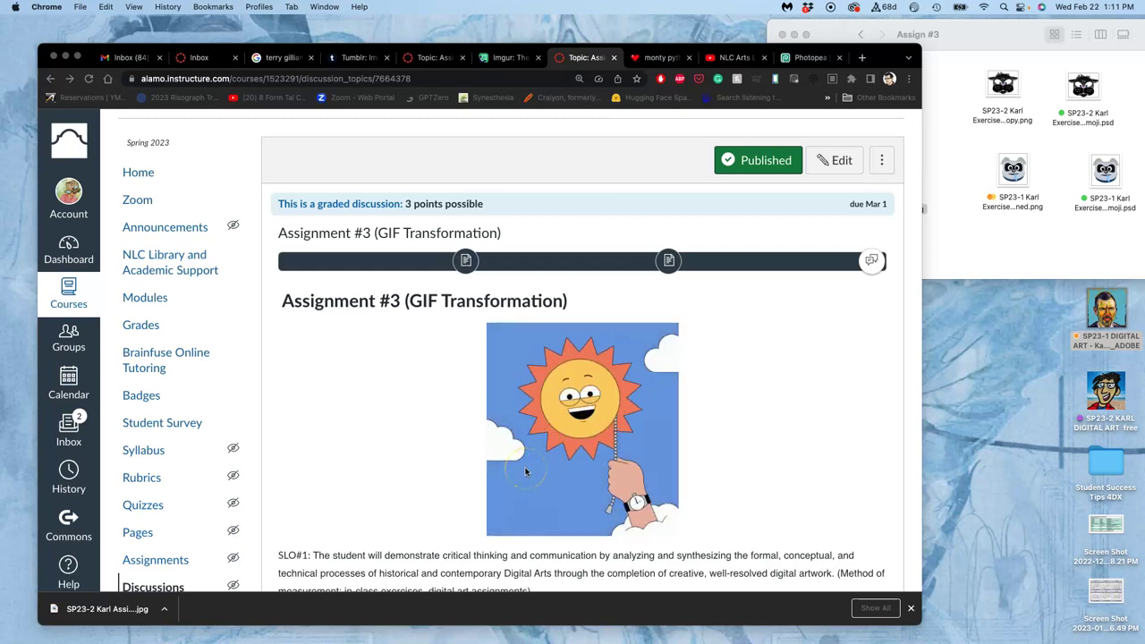
scroll(526, 472, "down", 1)
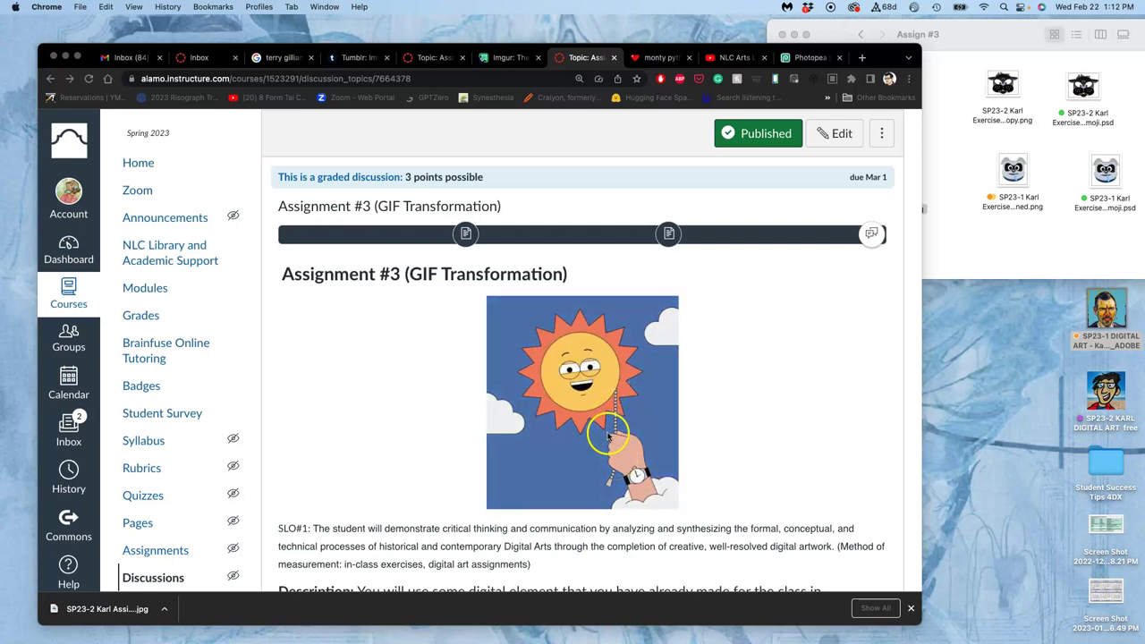
Bring up the nine-panel Assignment 3 storyboard sketch in the Photopea tab.
left_click(648, 477)
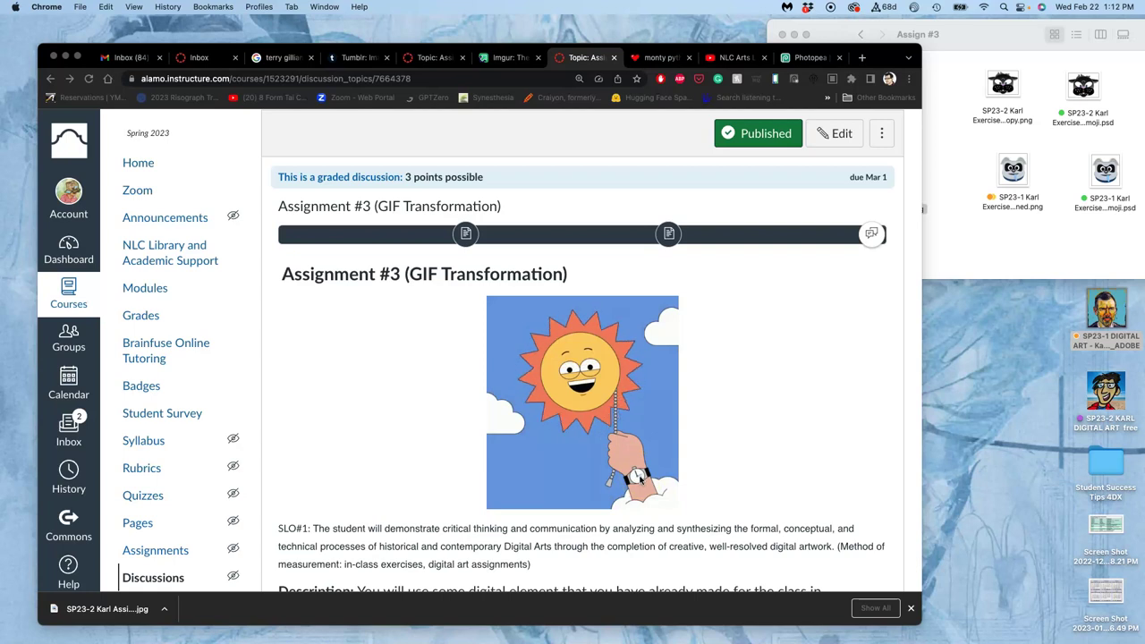
left_click(630, 462)
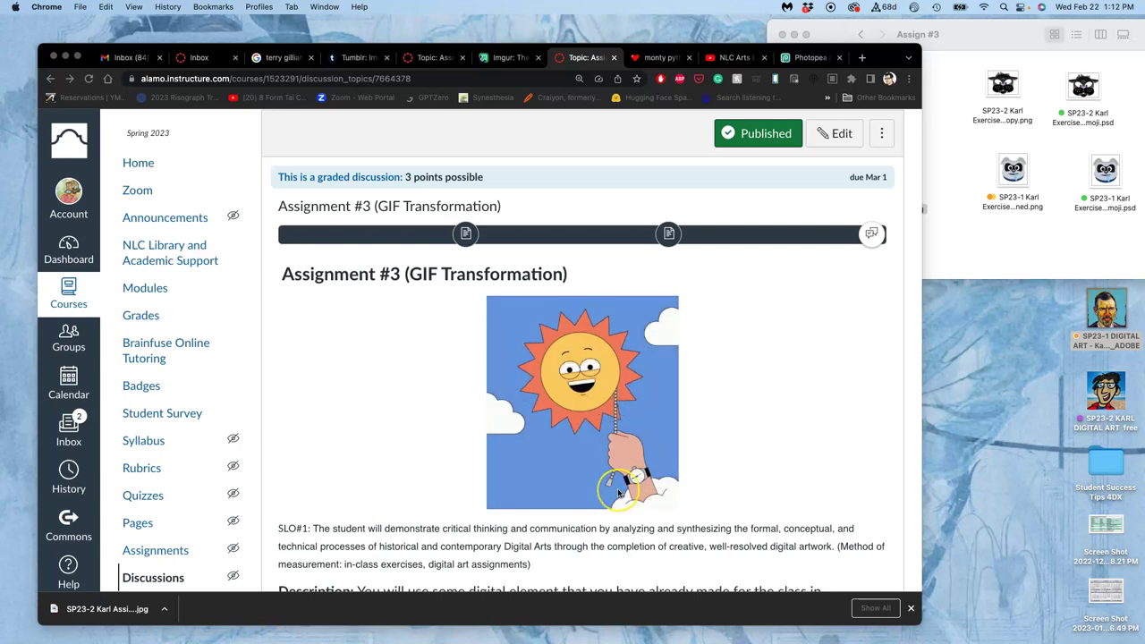
left_click(628, 481)
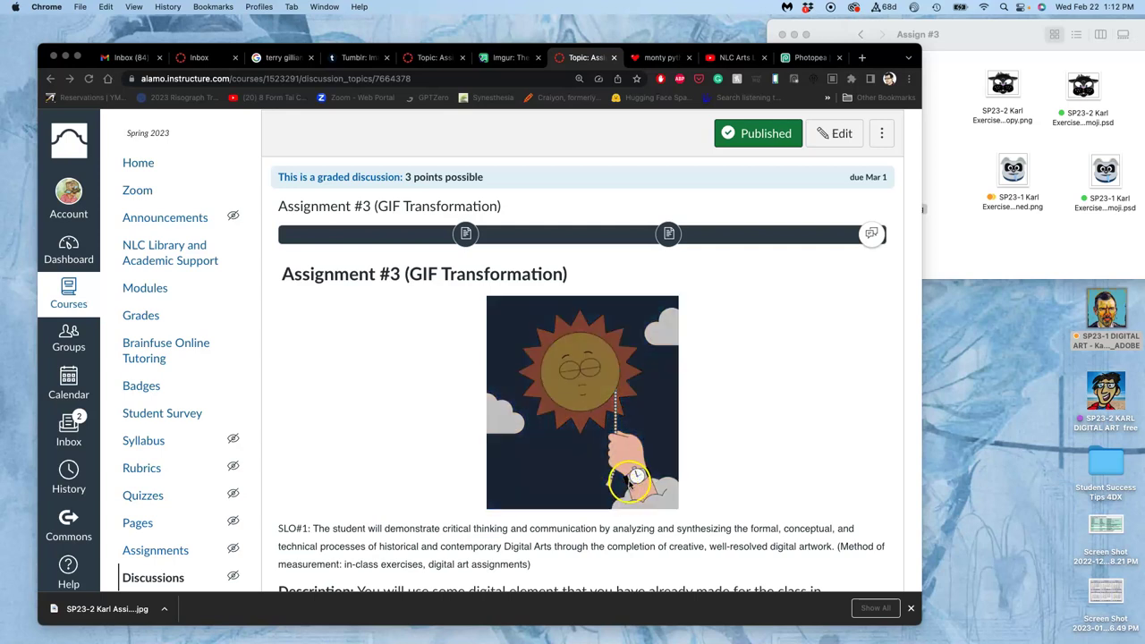
left_click(604, 474)
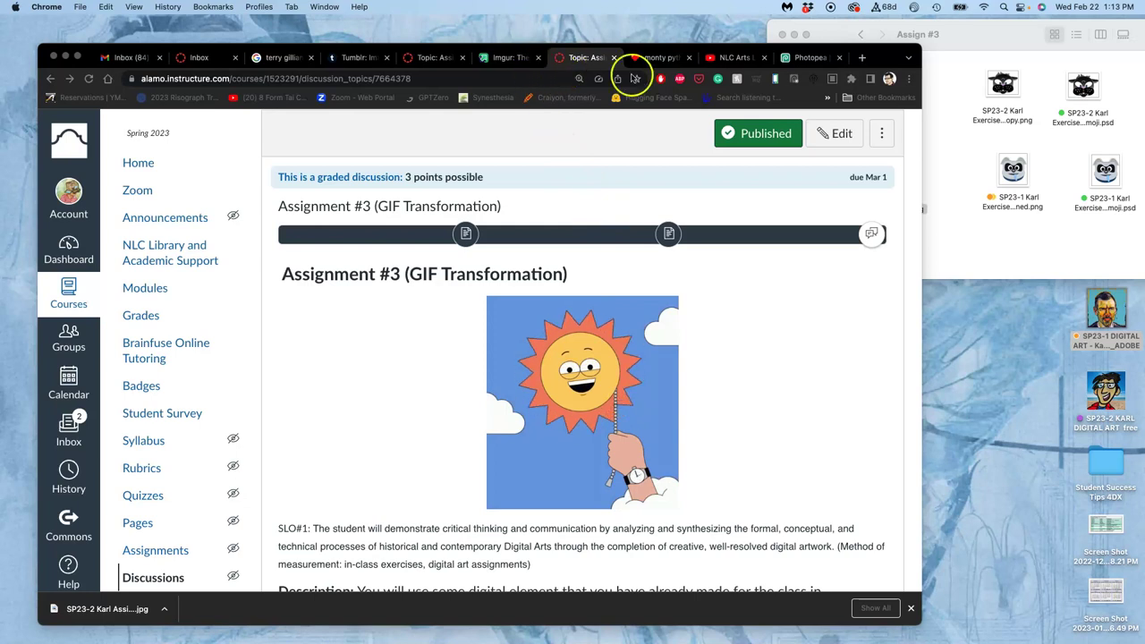
left_click(808, 57)
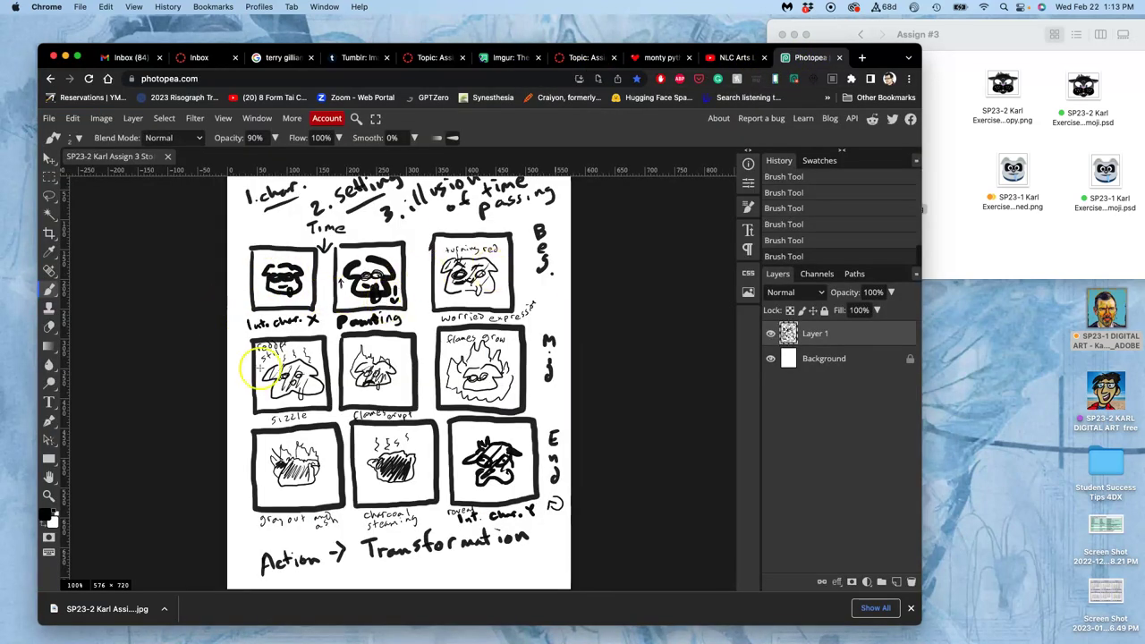
scroll(250, 216, "up", 1)
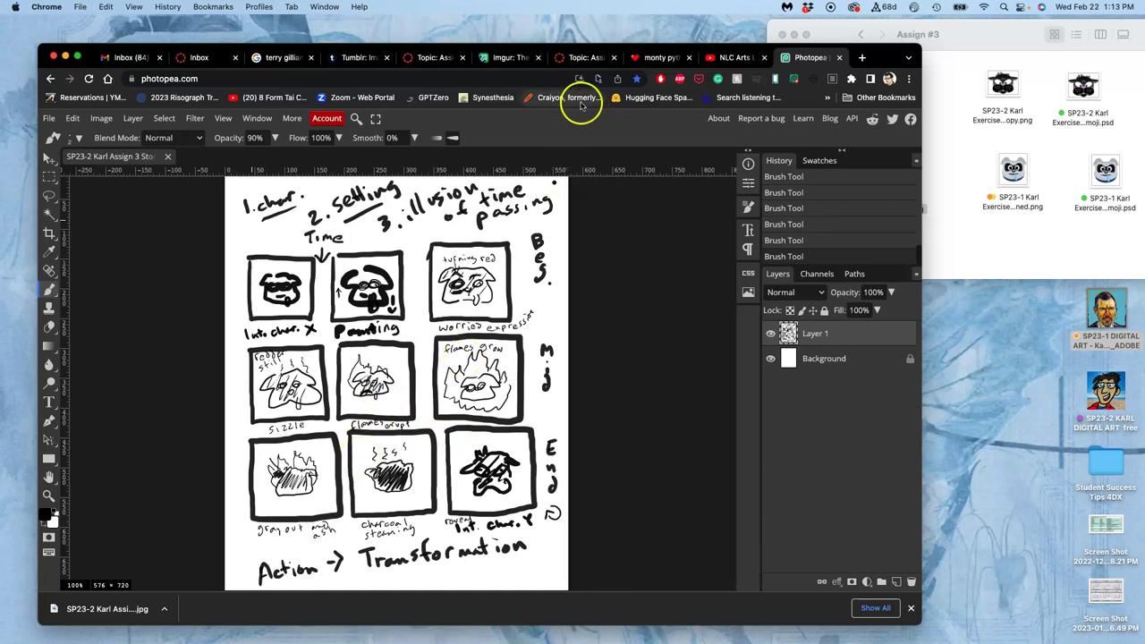
From Canvas's Instructor Example section, launch the Digital Honors Mentorship Presentation on GIF animating.
left_click(438, 57)
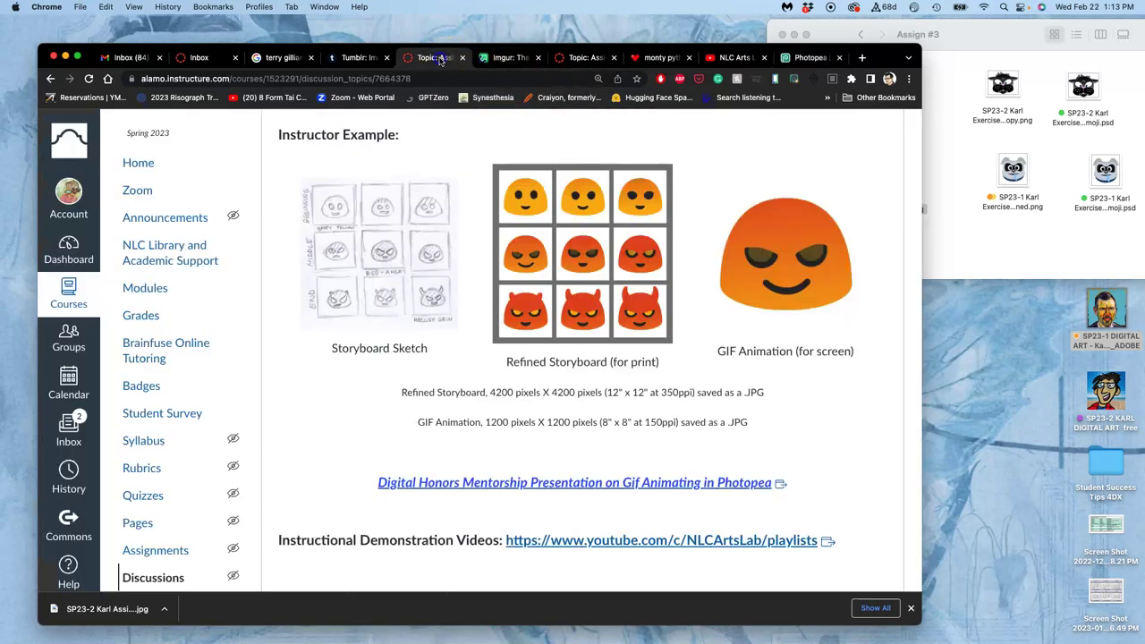
scroll(548, 250, "down", 3)
scroll(572, 241, "up", 3)
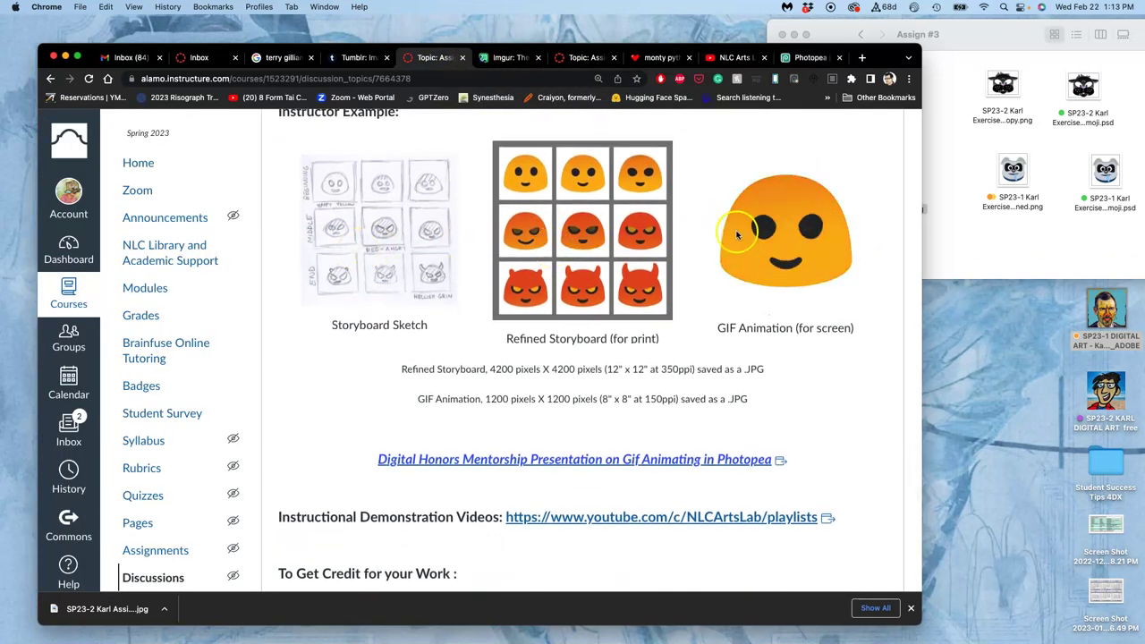
left_click(555, 461)
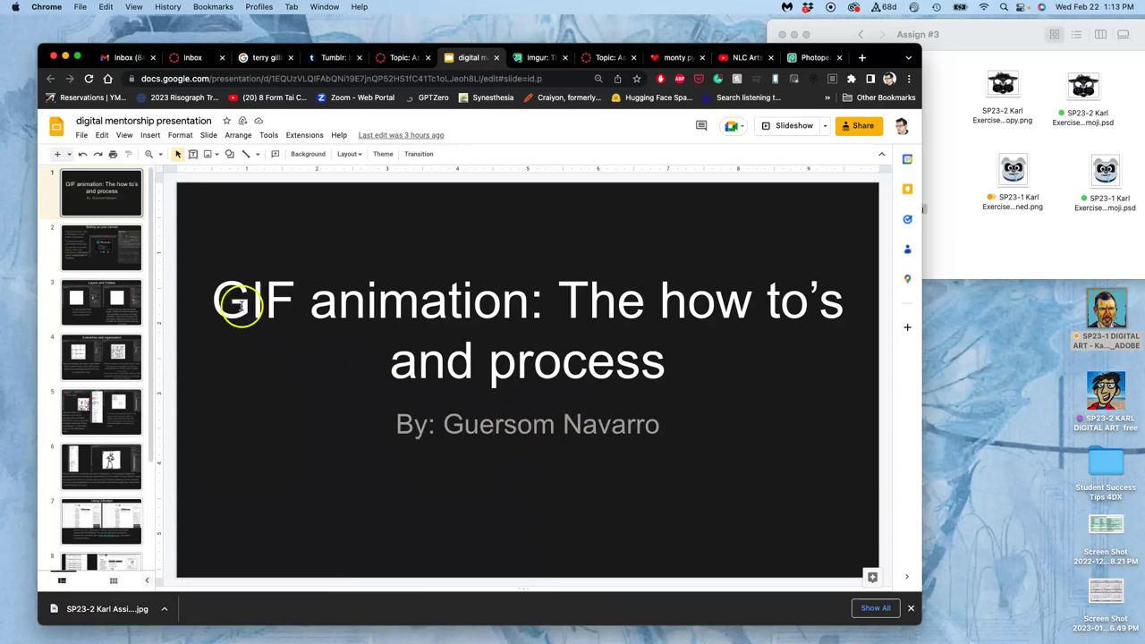
View the slides on layers and folders, separating the nine panels, and enlarging each panel.
left_click(112, 300)
left_click(108, 353)
left_click(102, 396)
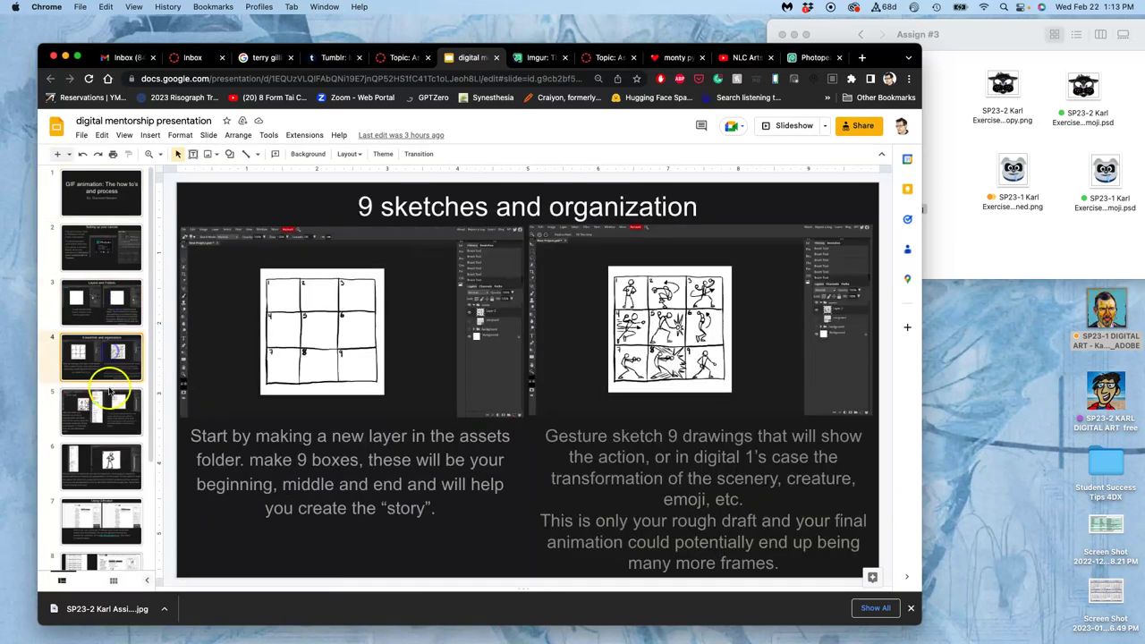
left_click(119, 349)
left_click(243, 316)
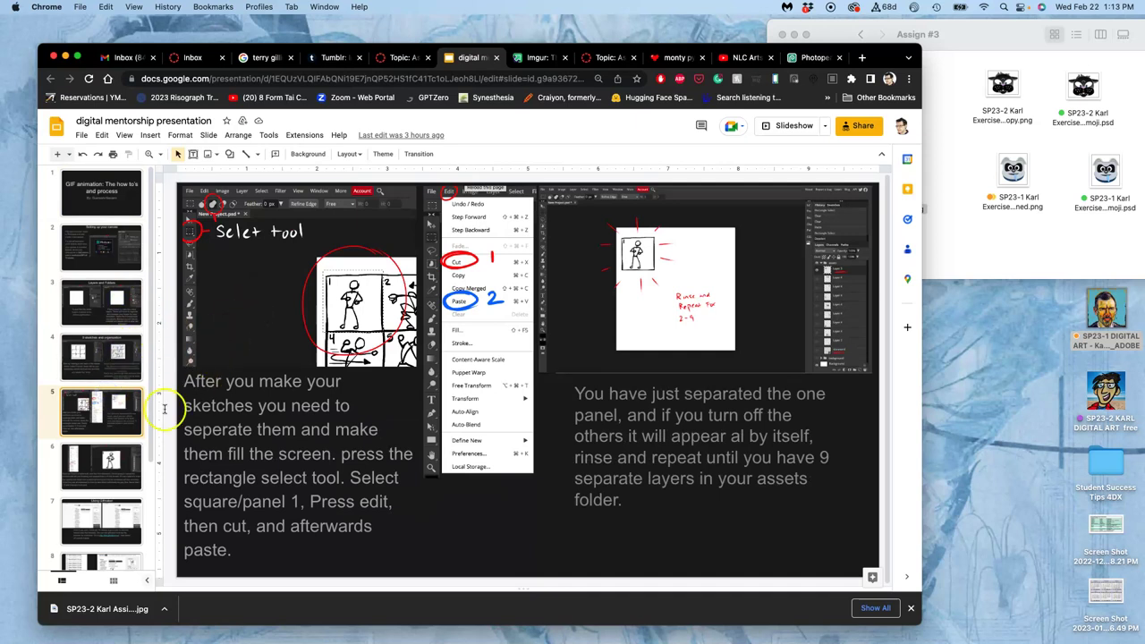
left_click(106, 459)
left_click(245, 346)
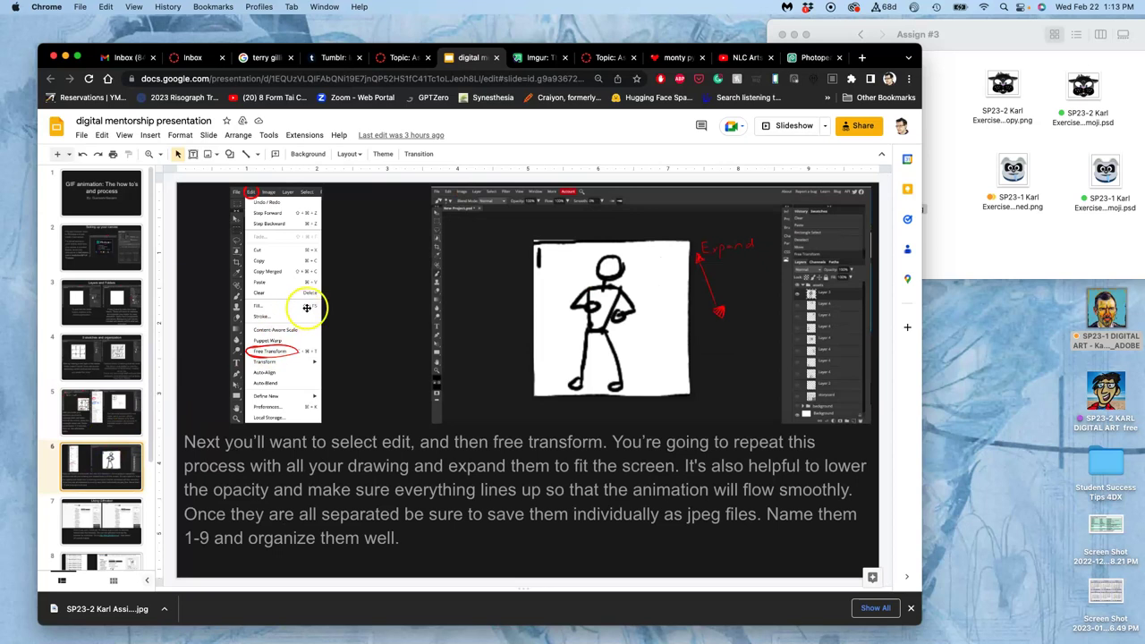
Jump to the final animation slide, then return to the Canvas assignment page.
scroll(111, 414, "down", 1)
scroll(111, 414, "down", 2)
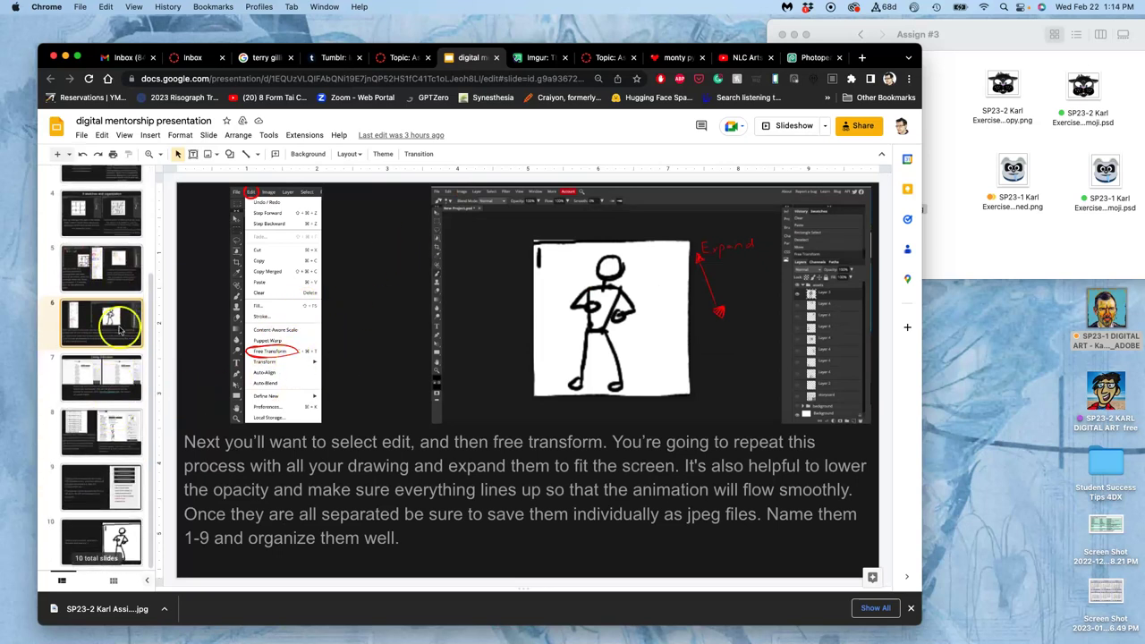
left_click(102, 536)
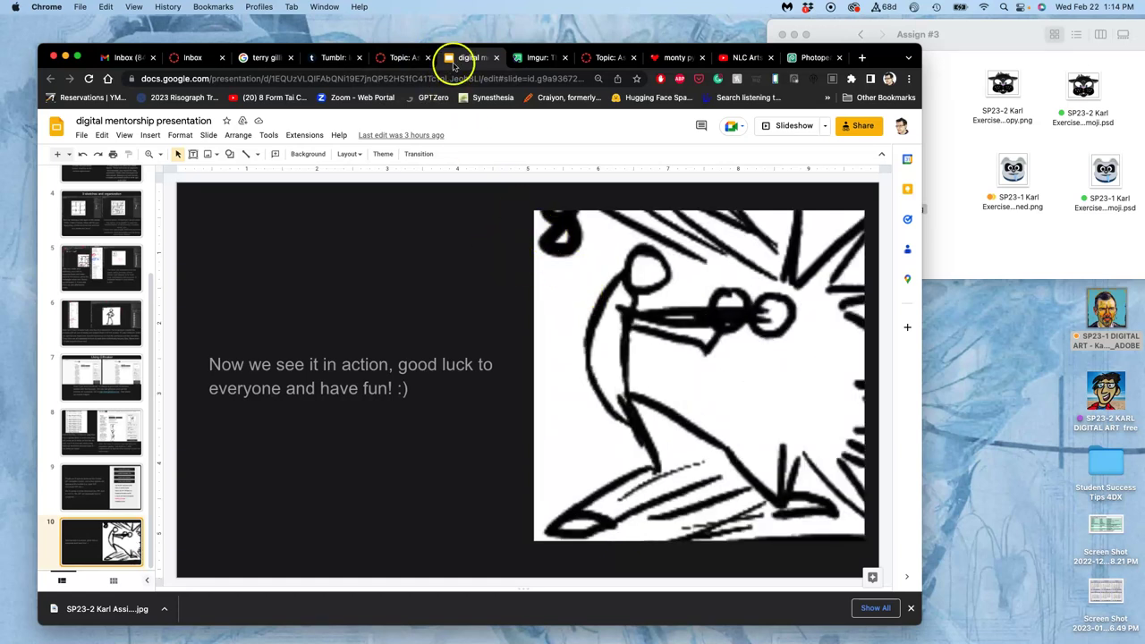
left_click(407, 58)
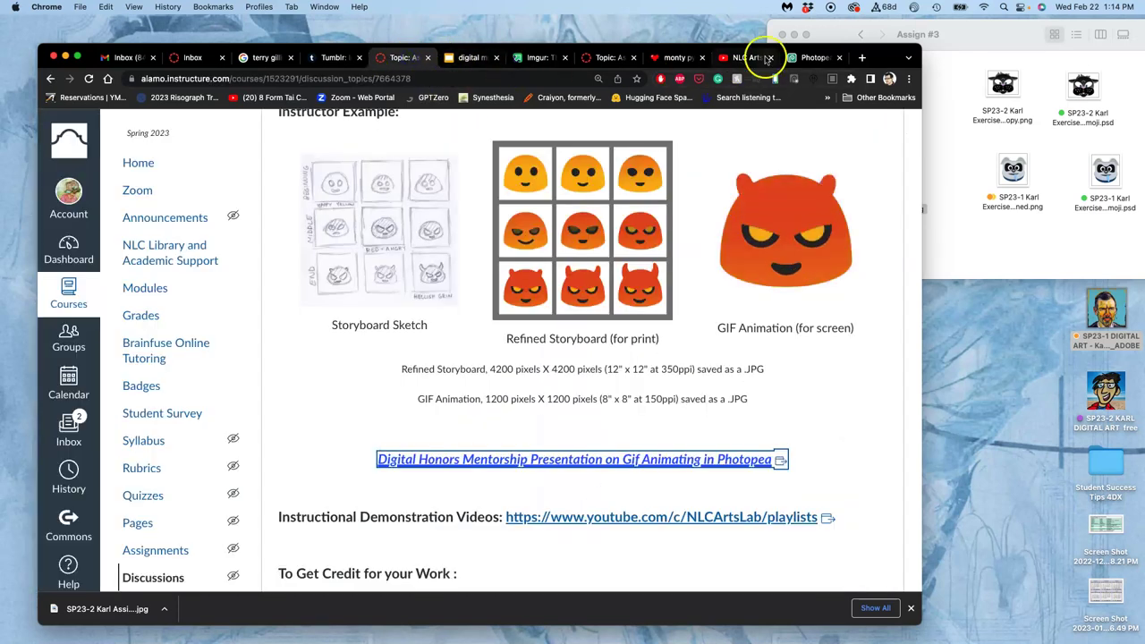
Get back to the storyboard sketch in Photopea after briefly viewing the Assign #3 folder.
left_click(809, 57)
scroll(572, 309, "down", 1)
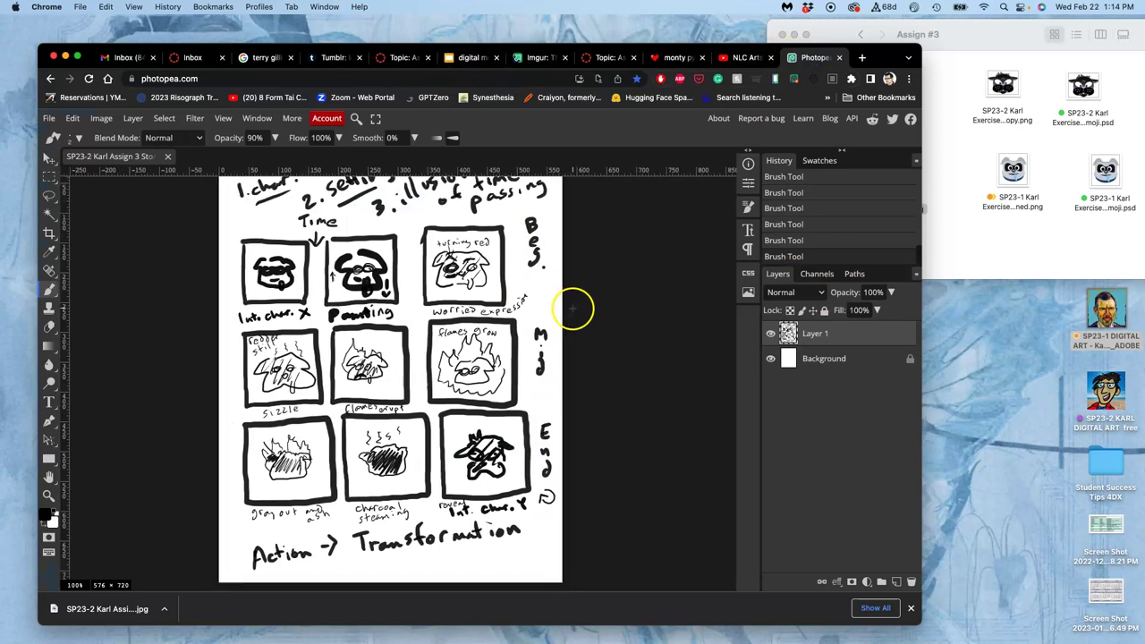
left_click(939, 171)
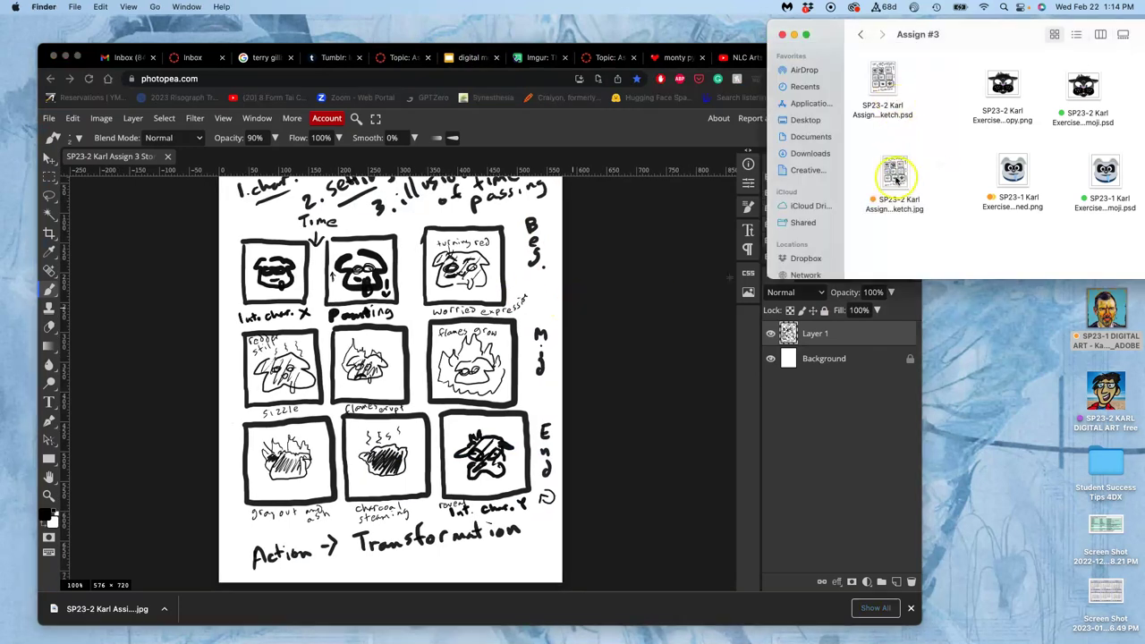
left_click(676, 236)
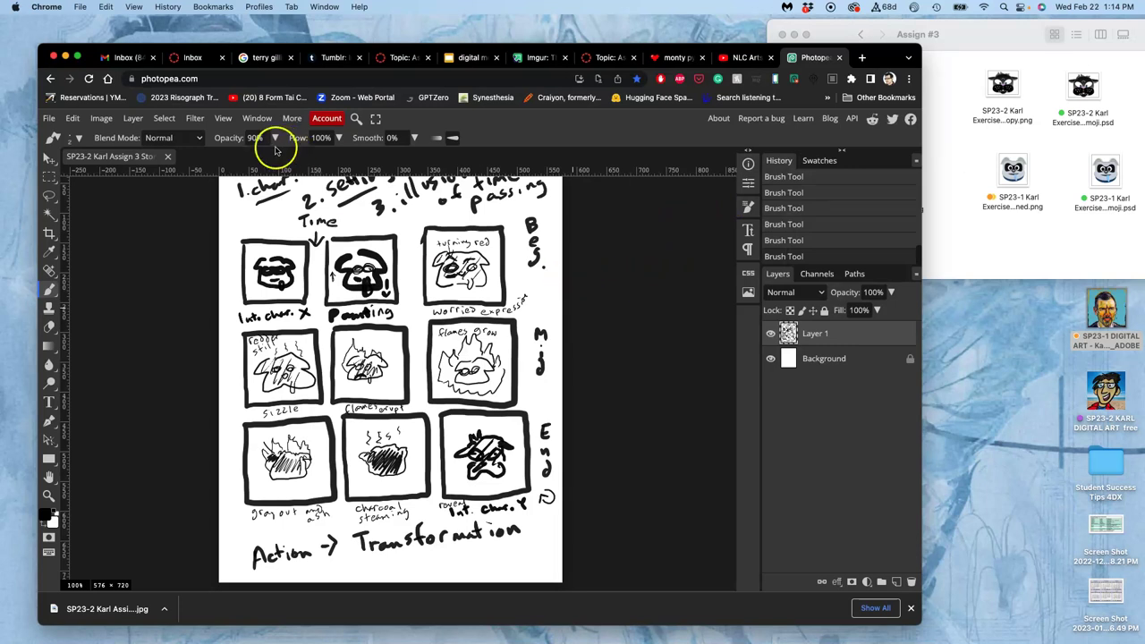
scroll(211, 231, "down", 2)
scroll(211, 231, "right", 1)
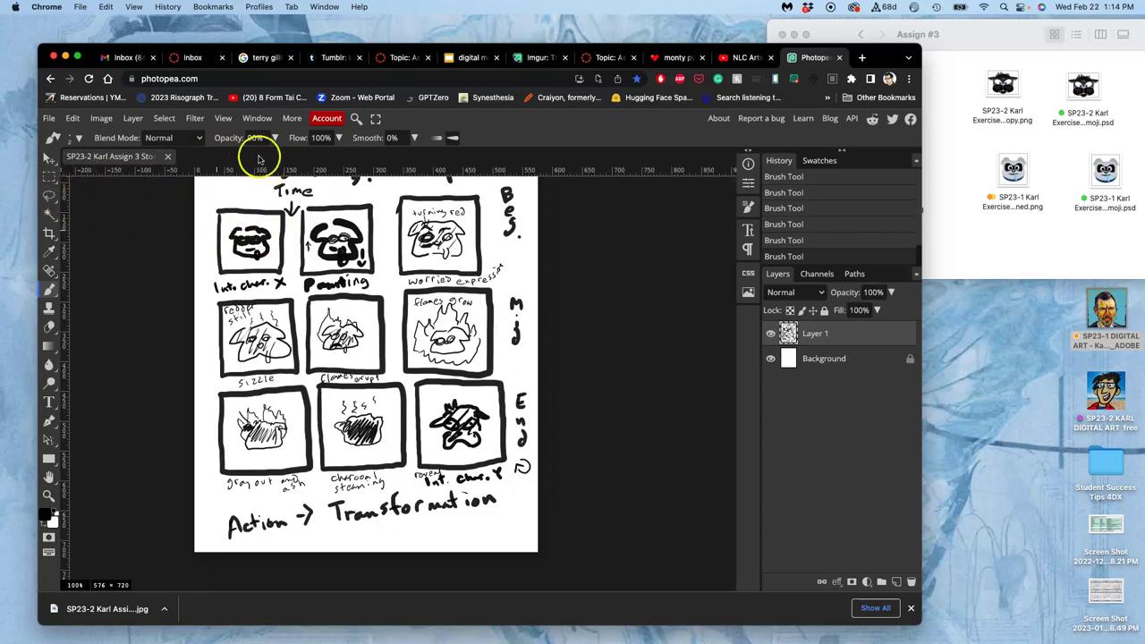
Flatten the storyboard and copy the first panel onto its own Layer 1.
left_click(134, 119)
left_click(154, 506)
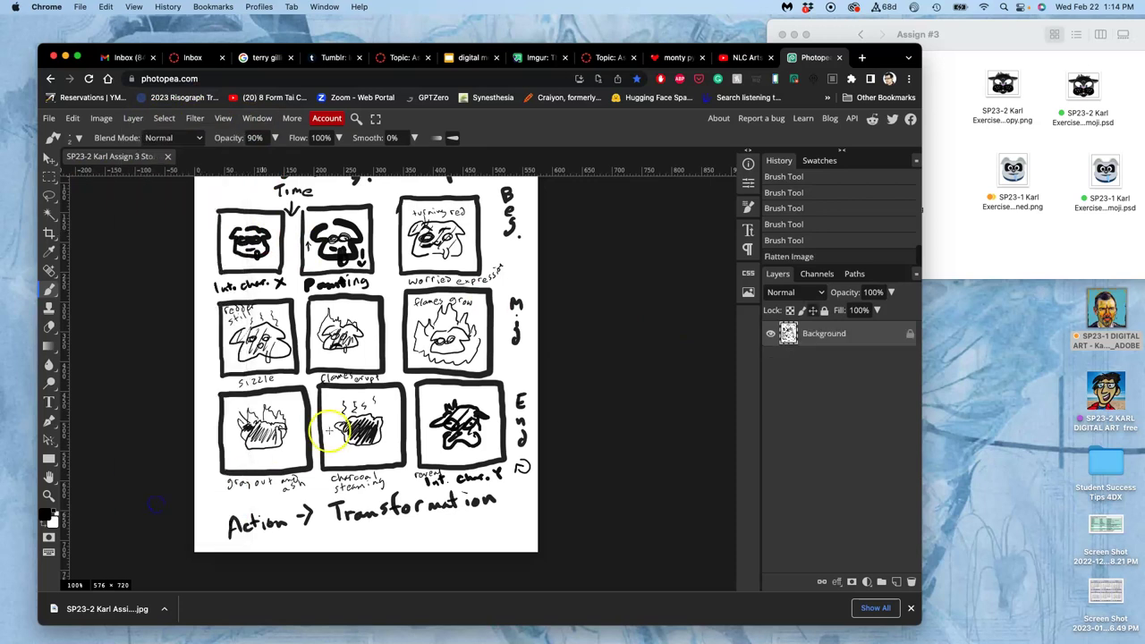
left_click(45, 179)
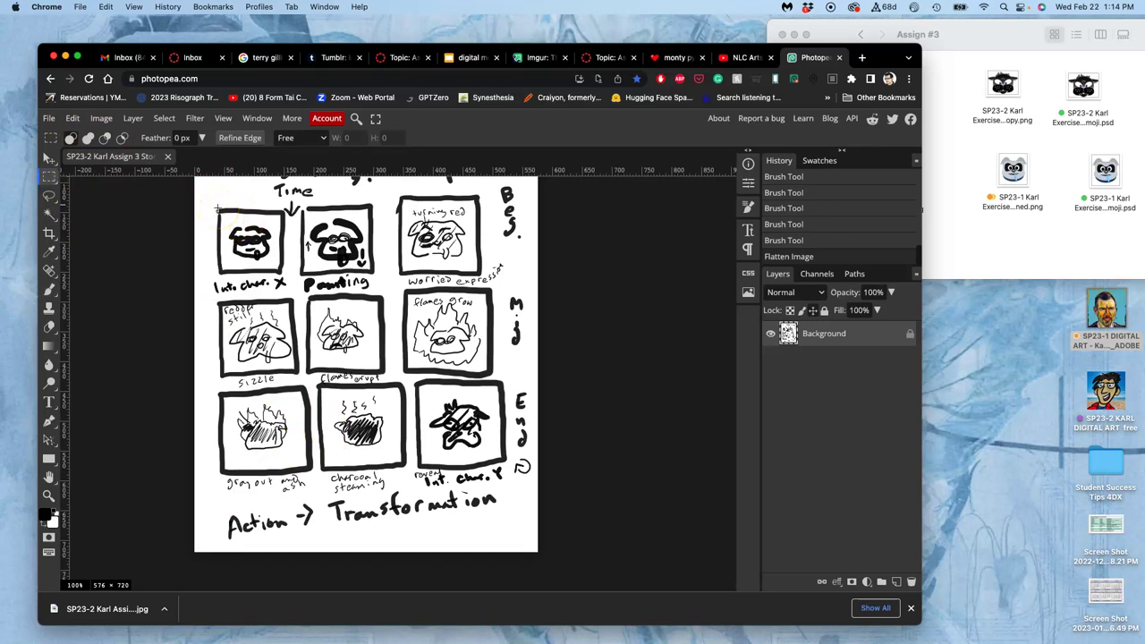
left_click_drag(218, 208, 283, 271)
key("ctrl+j")
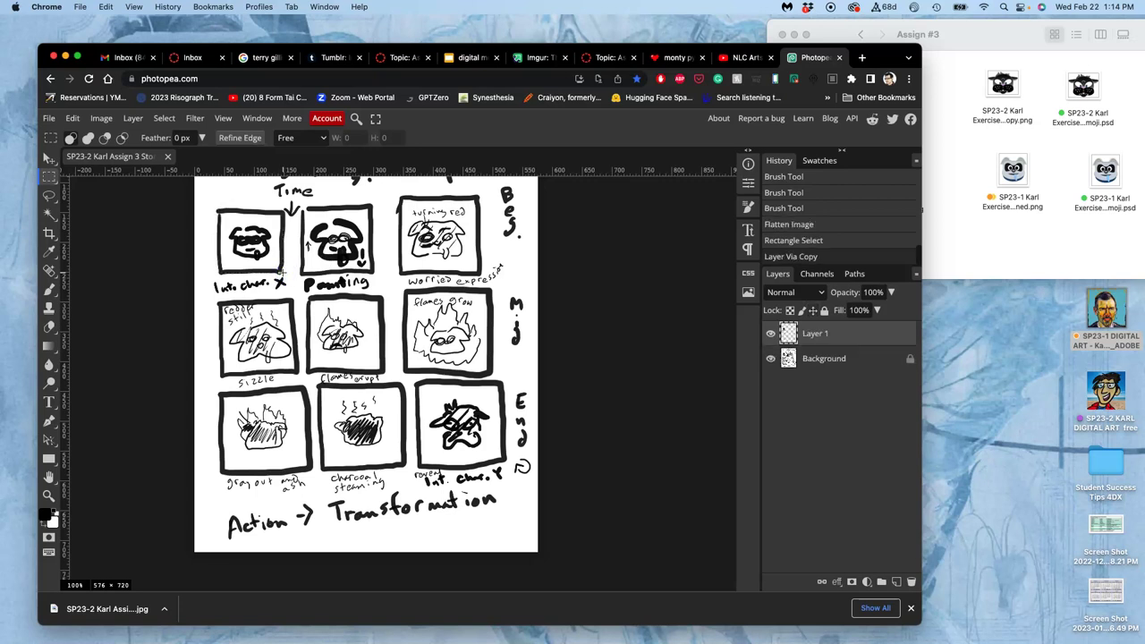
left_click(771, 359)
left_click(772, 361)
scroll(632, 345, "down", 1)
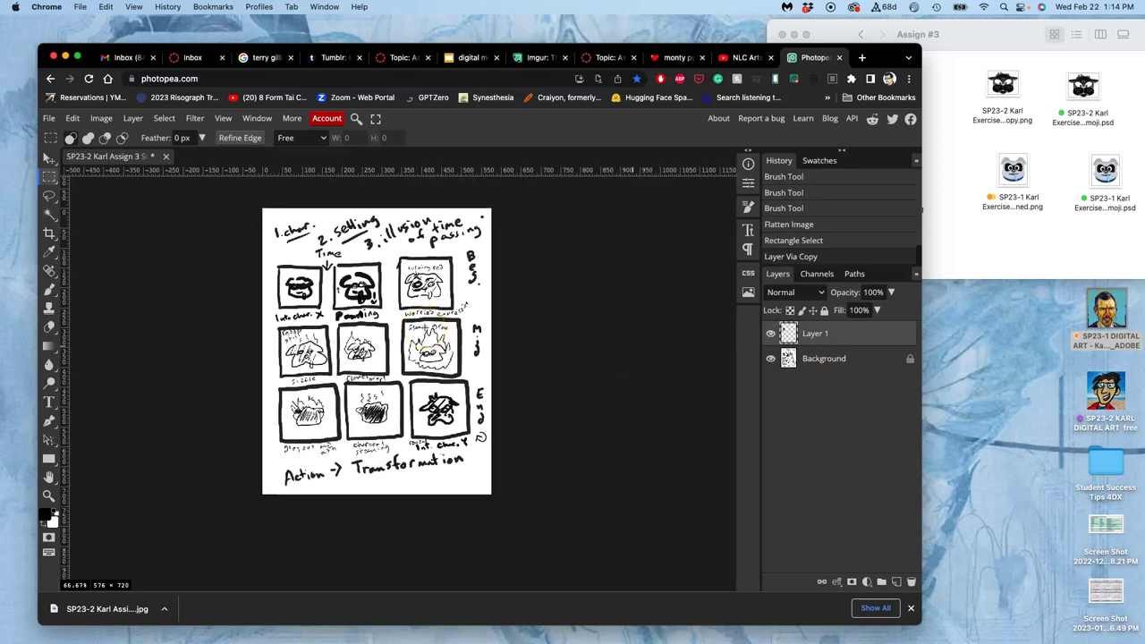
Enlarge the first panel to fill the page and add a horizontal guide at its top edge.
key("ctrl+alt+t")
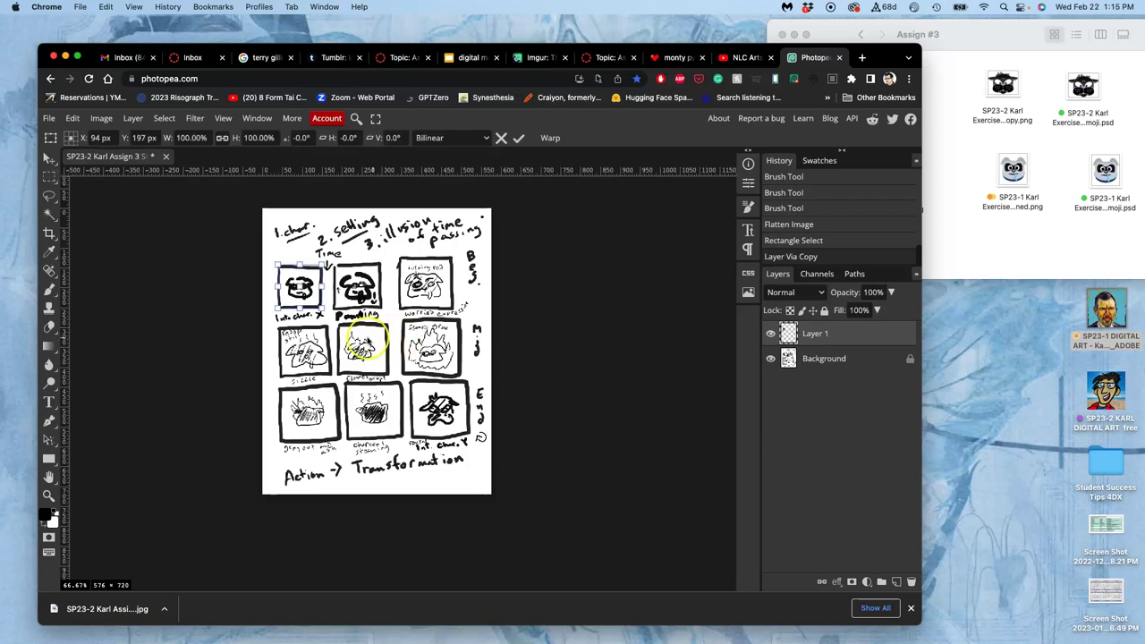
left_click_drag(320, 309, 467, 461)
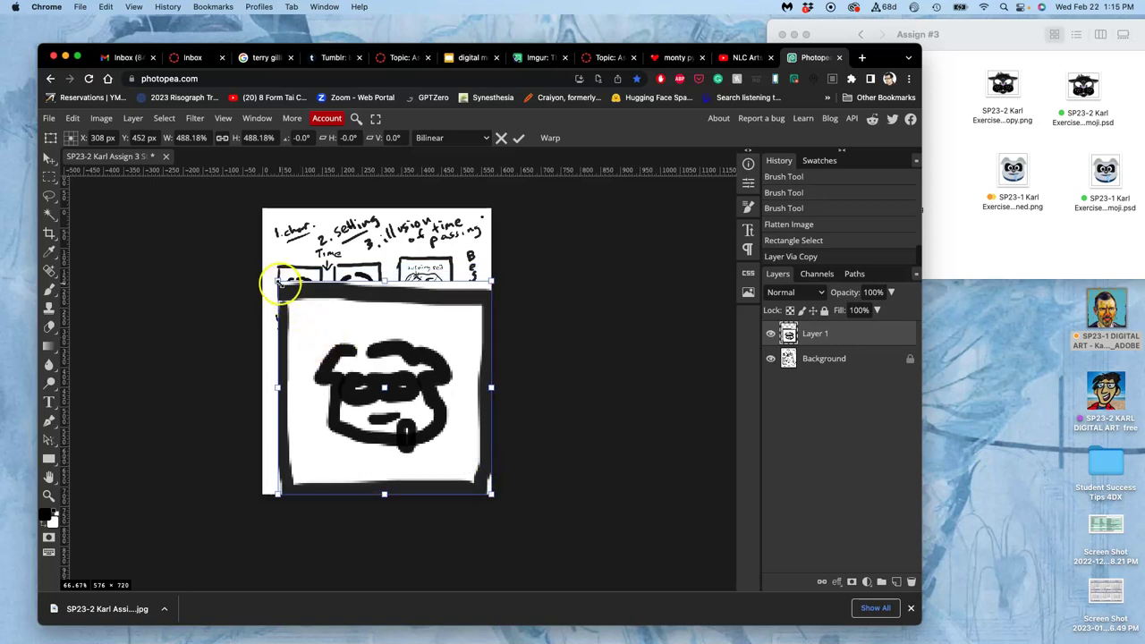
left_click_drag(279, 282, 262, 266)
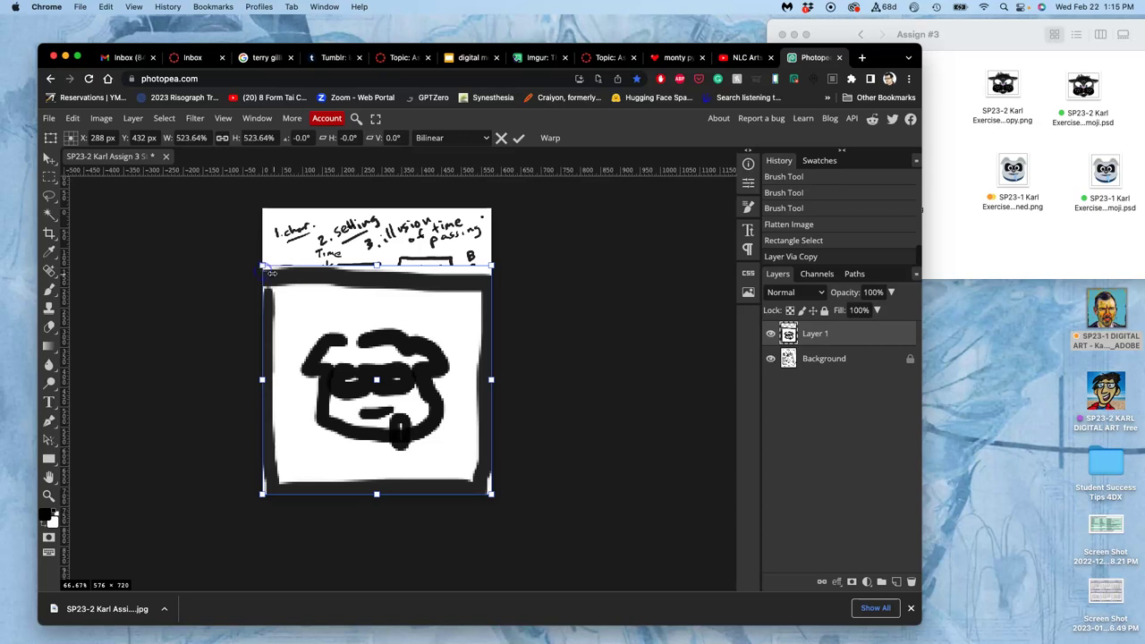
left_click(317, 310)
left_click(372, 190)
left_click_drag(376, 175, 380, 269)
key("Return")
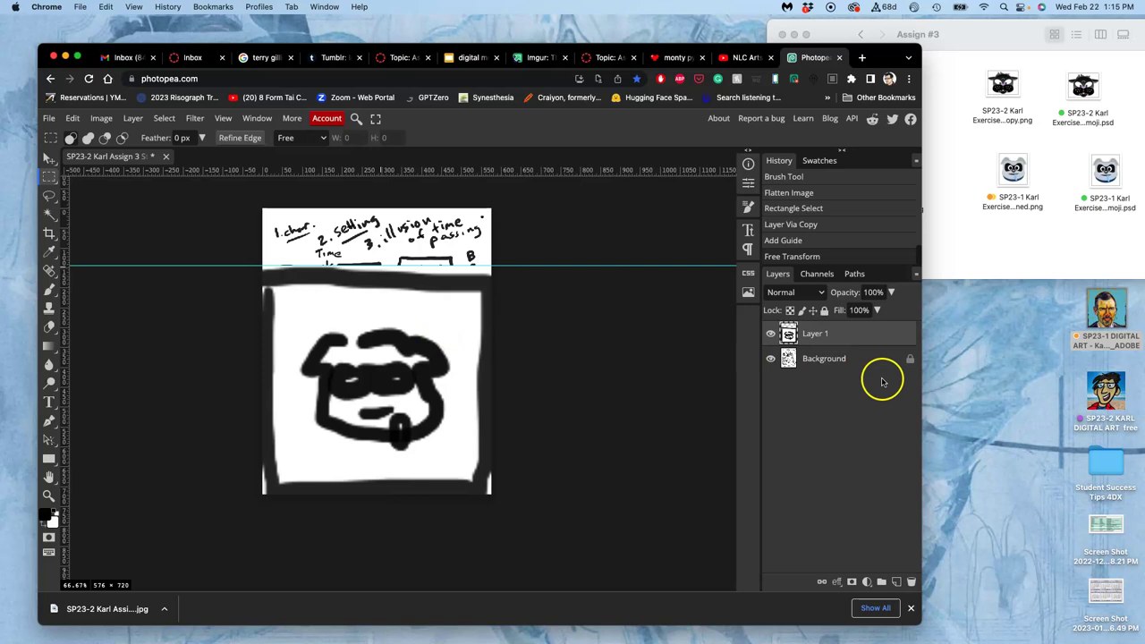
Hide Layer 1 and copy the second panel from Background onto Layer 2.
left_click(770, 333)
left_click(809, 362)
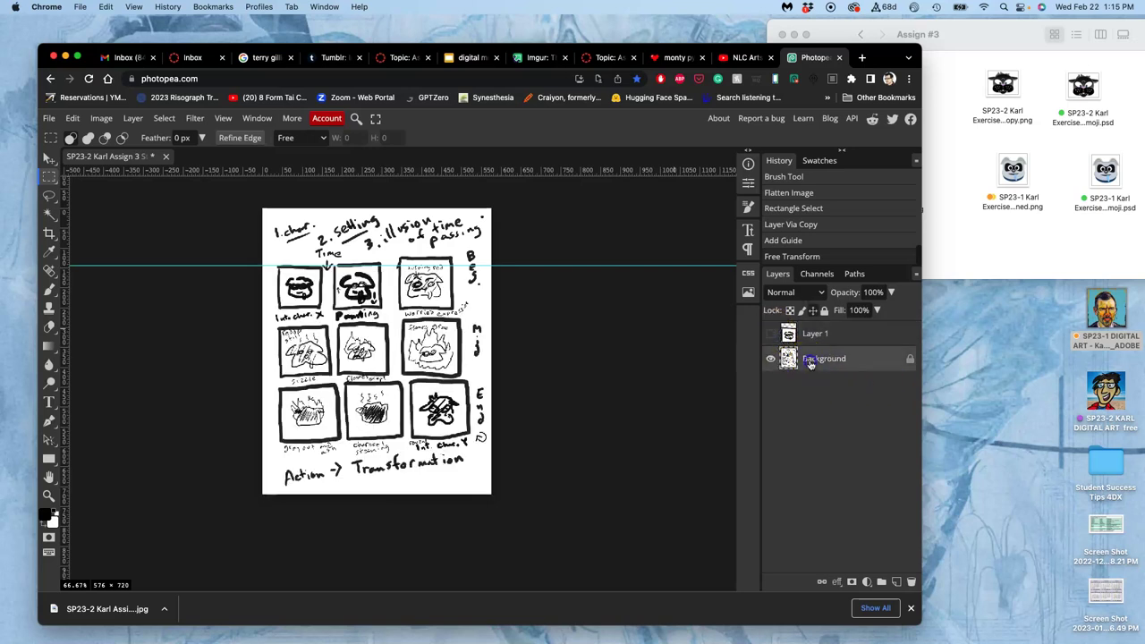
left_click(329, 263)
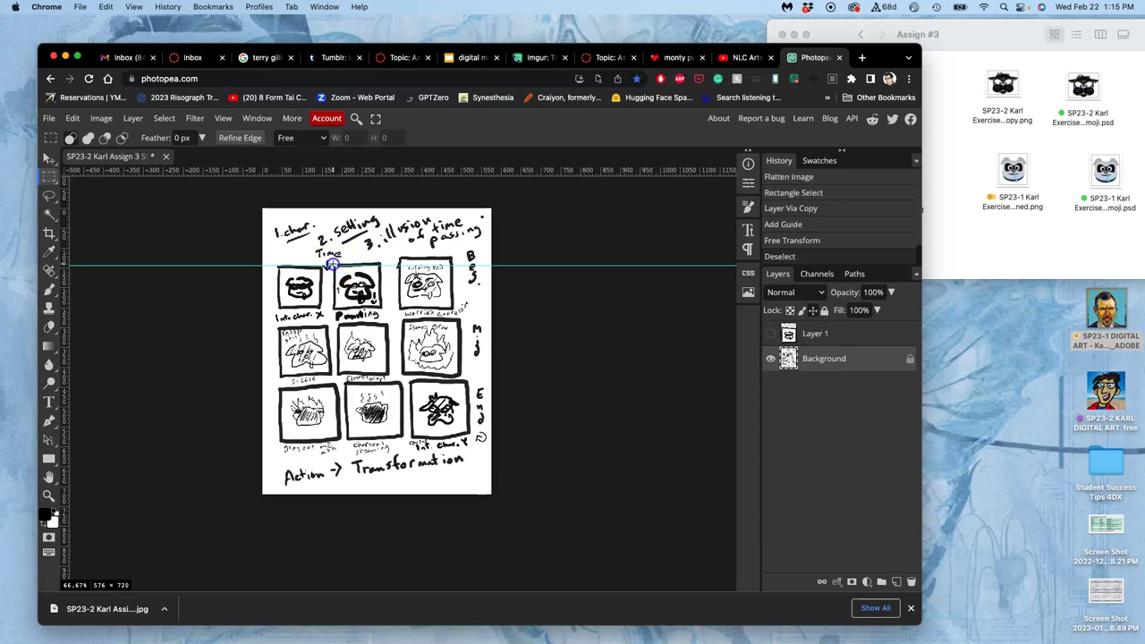
left_click_drag(334, 266, 381, 309)
key("super+j")
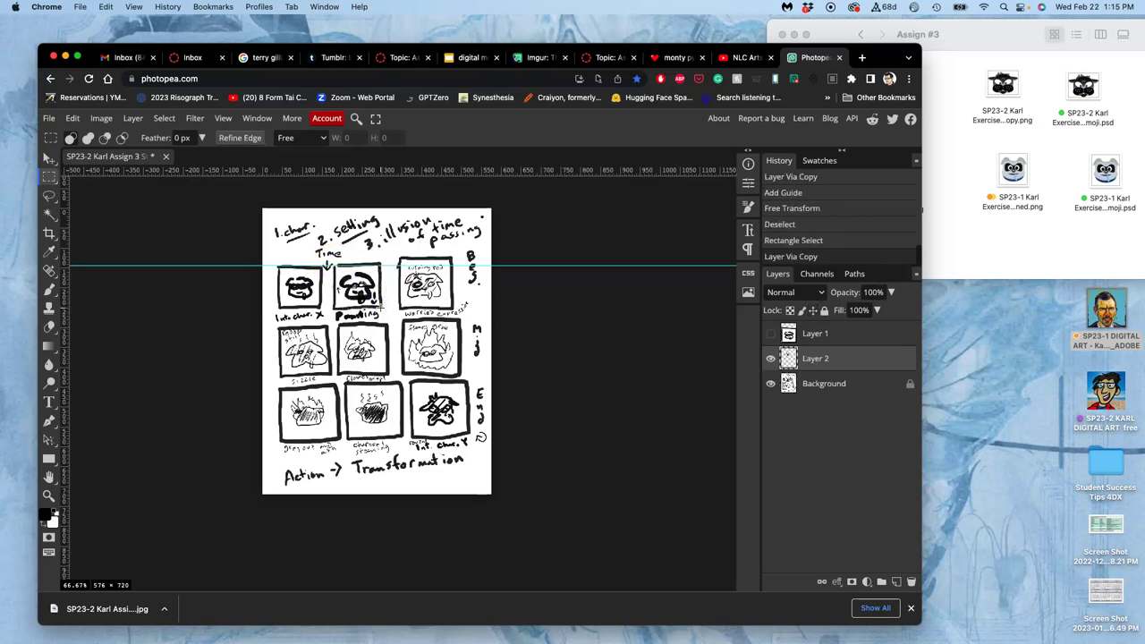
Scale the second panel to cover the page width.
key("super+t")
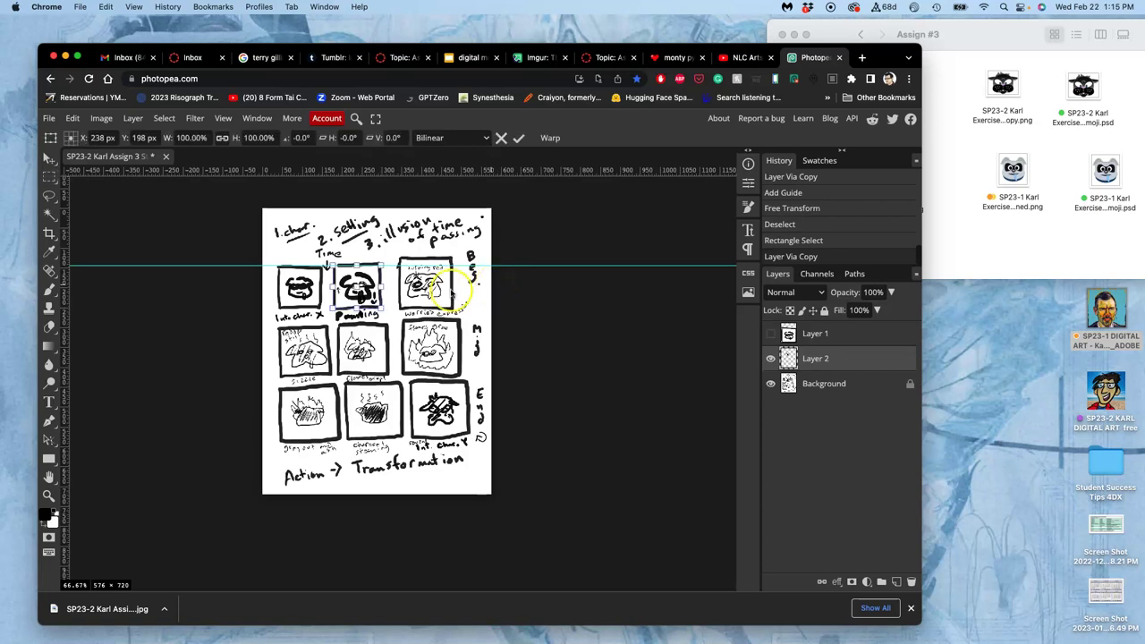
left_click_drag(393, 313, 491, 453)
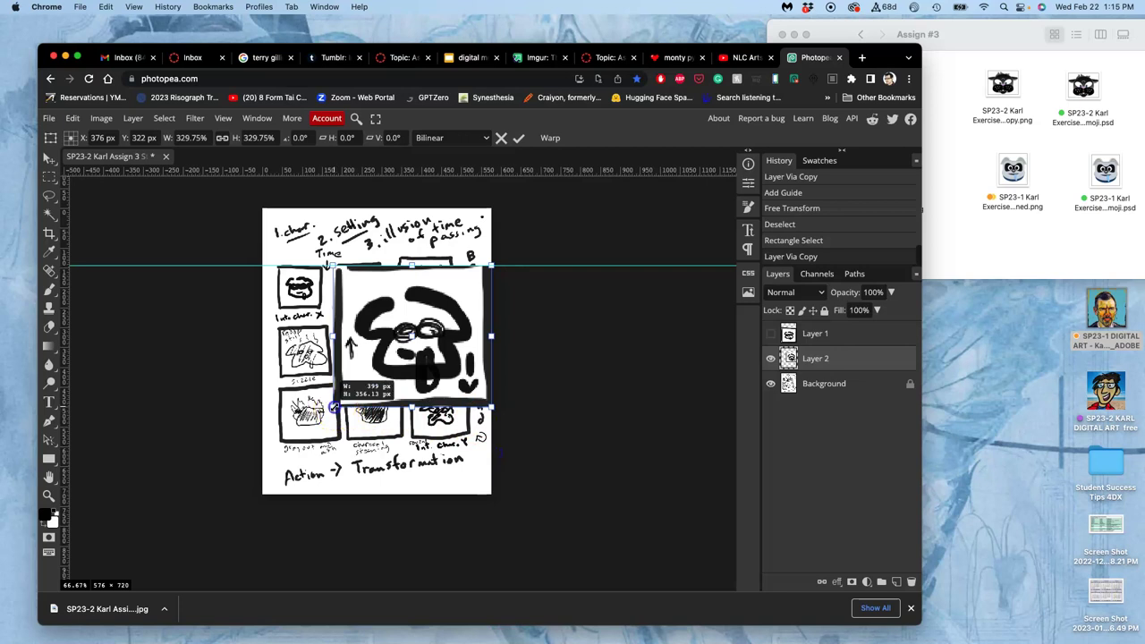
left_click_drag(329, 411, 231, 500)
left_click_drag(230, 381, 258, 382)
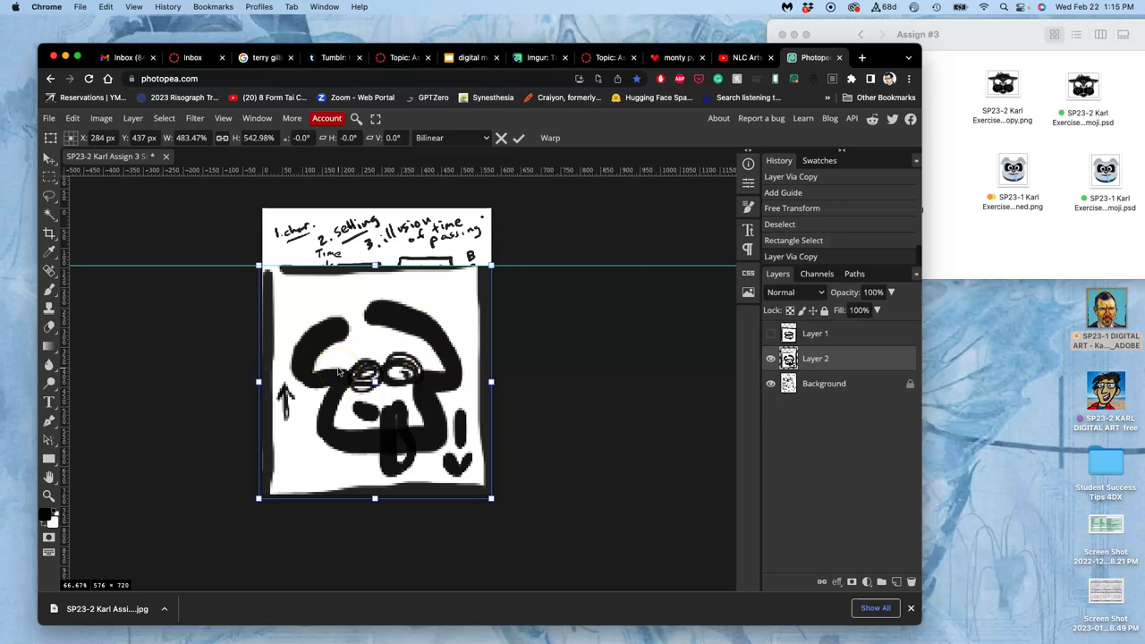
key("Return")
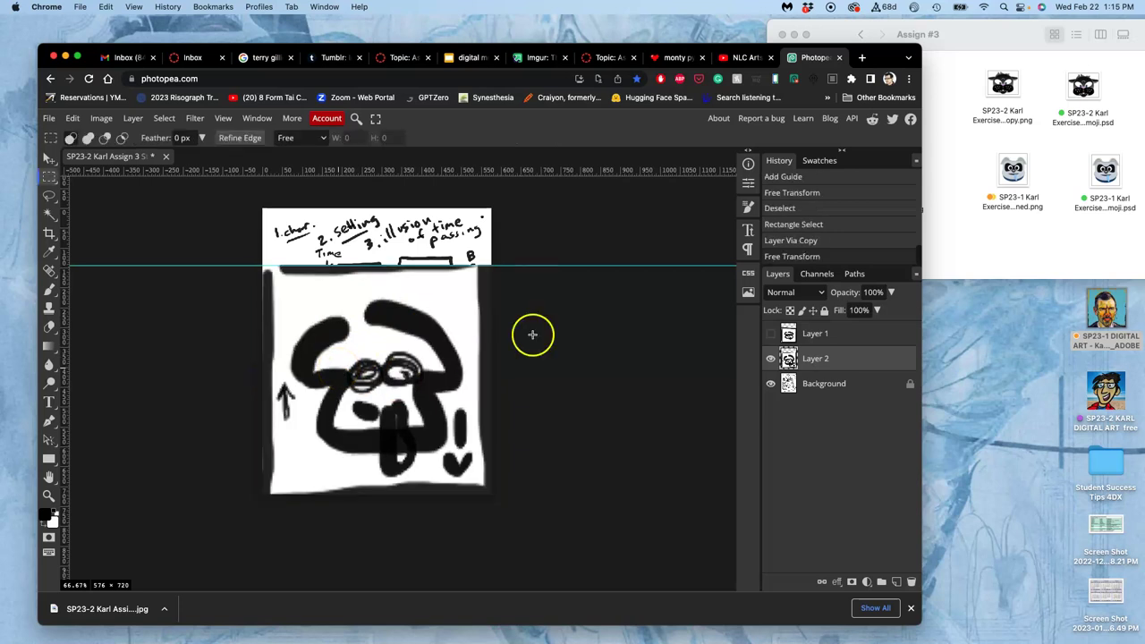
Compare Layers 1 and 2, then hide both and select Background.
left_click(771, 334)
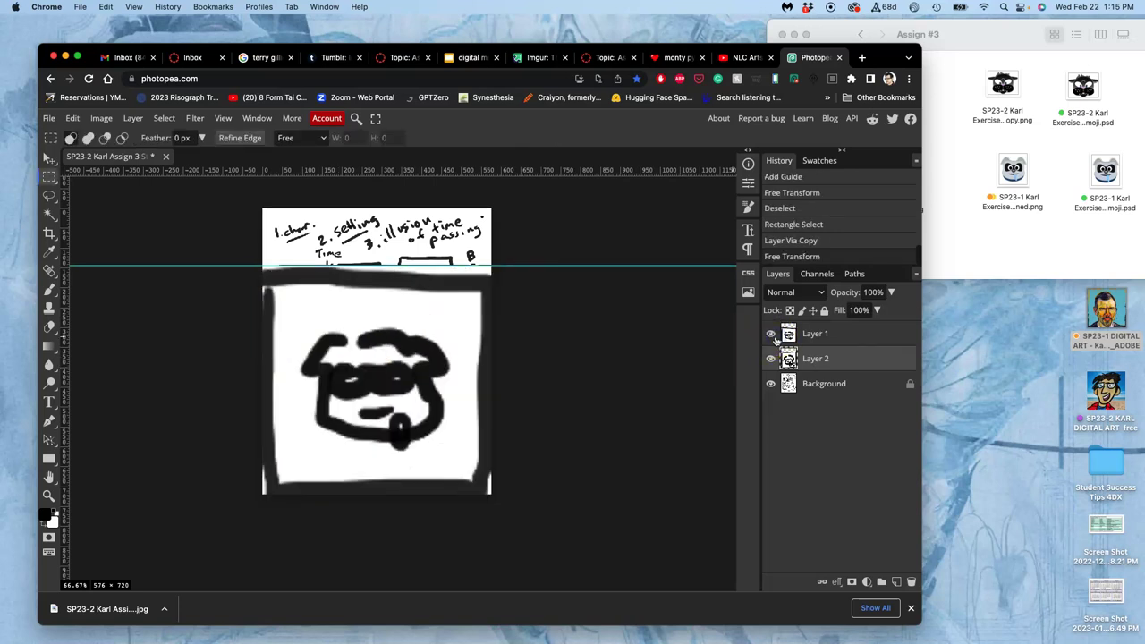
left_click(769, 336)
left_click(769, 337)
left_click(769, 336)
left_click(769, 337)
left_click(769, 336)
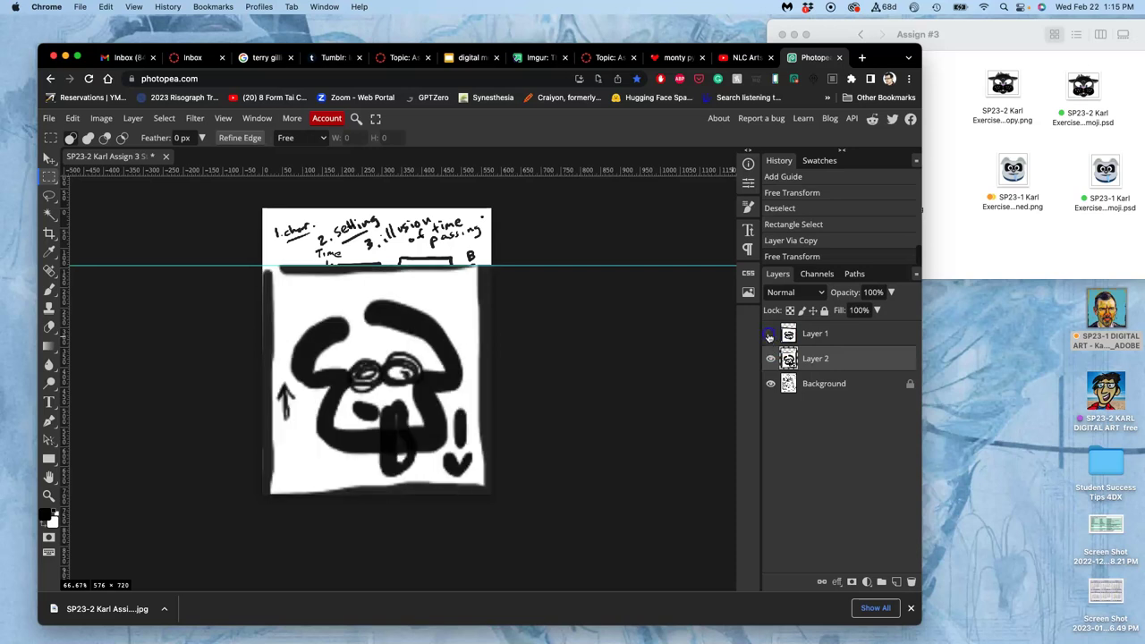
left_click(769, 358)
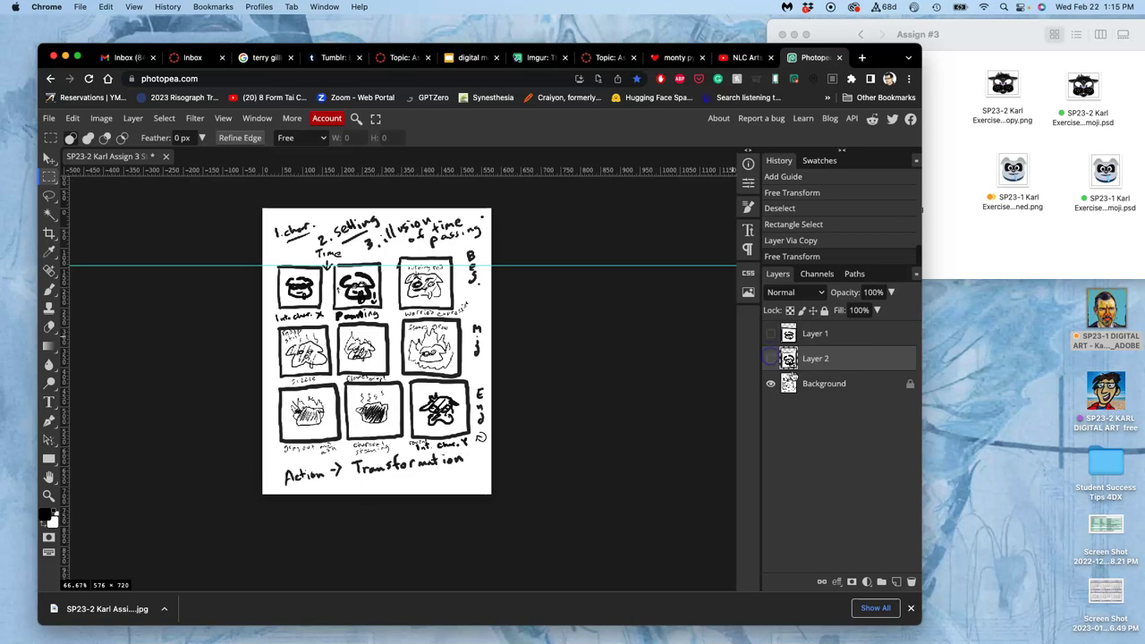
left_click(810, 384)
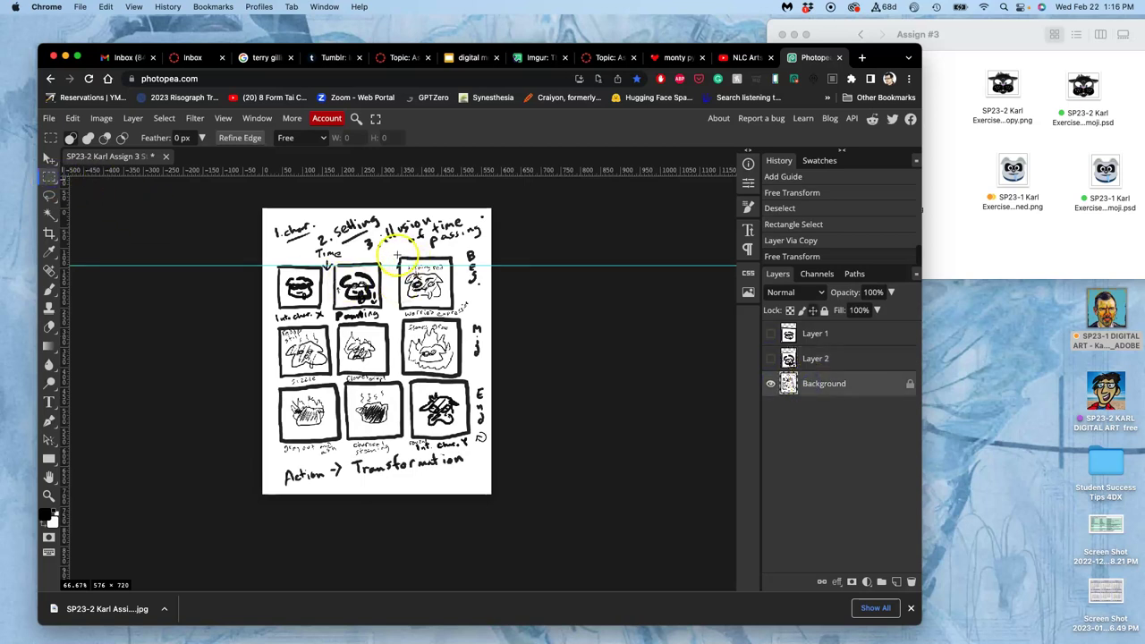
Copy the third 'turning red' panel onto Layer 3, closing an accidental browser tab.
left_click_drag(397, 257, 455, 310)
key("super+j")
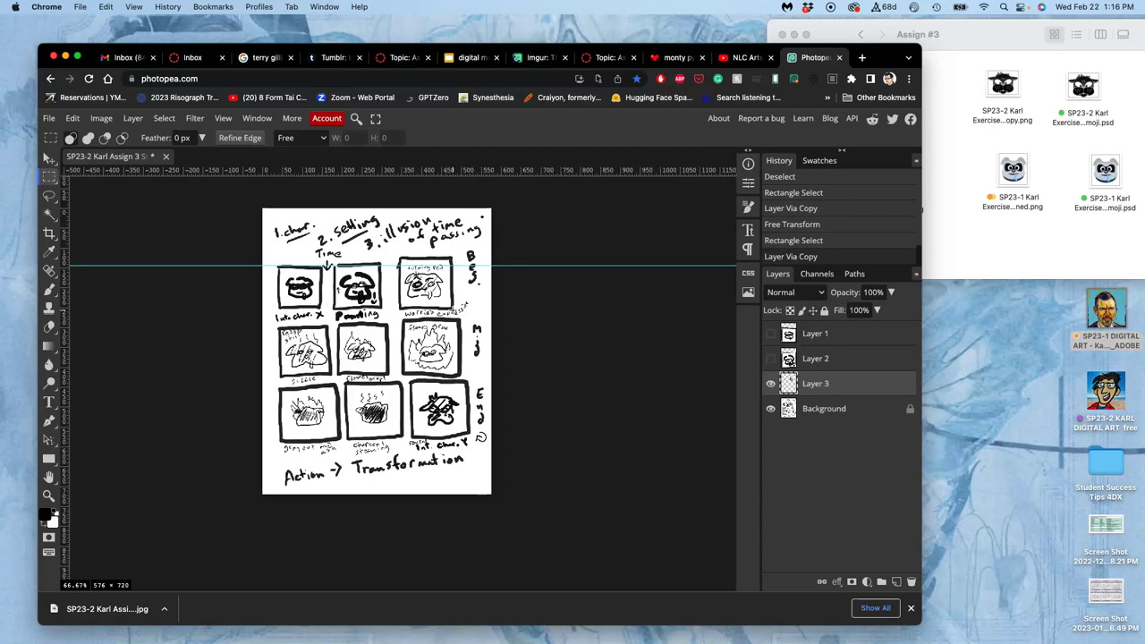
key("super+t")
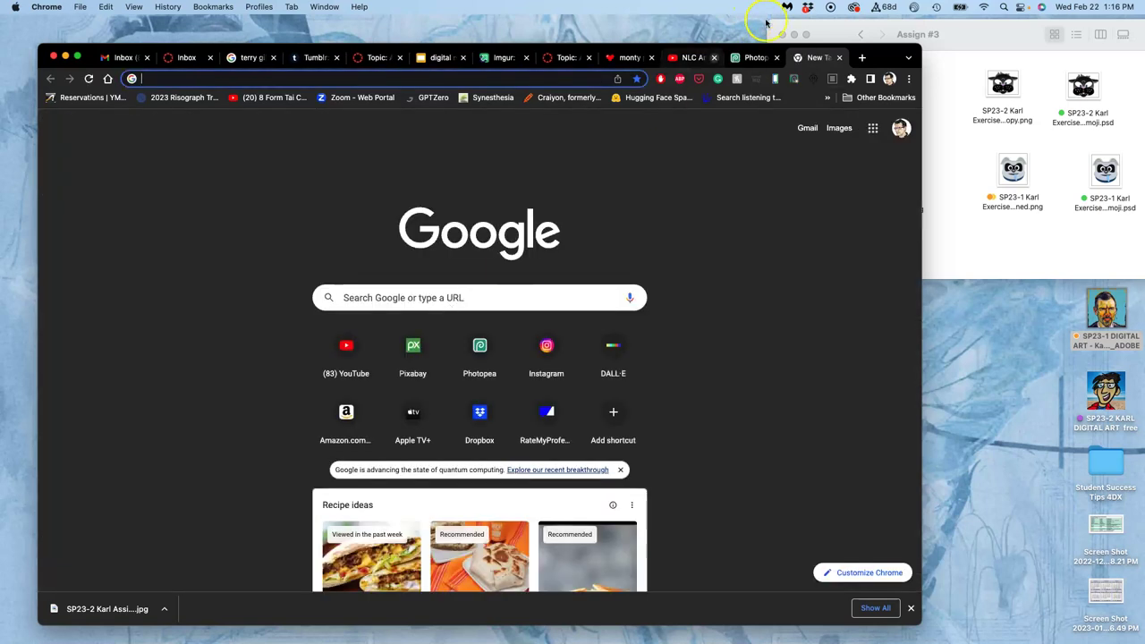
left_click(838, 57)
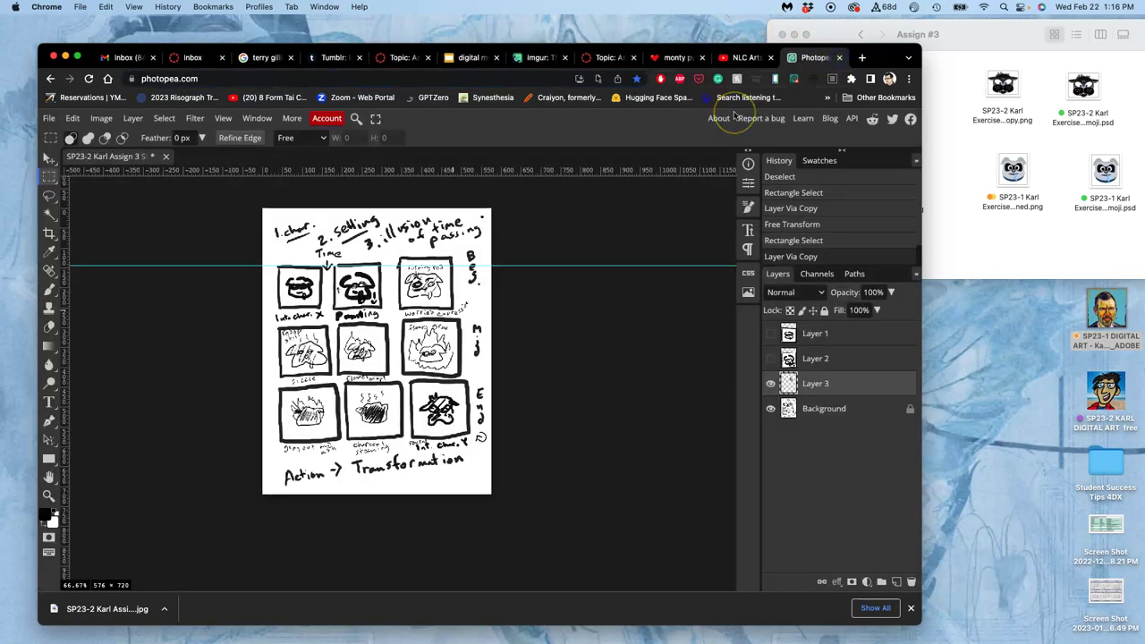
Enlarge and position the third panel so it fills the page.
key("super+t")
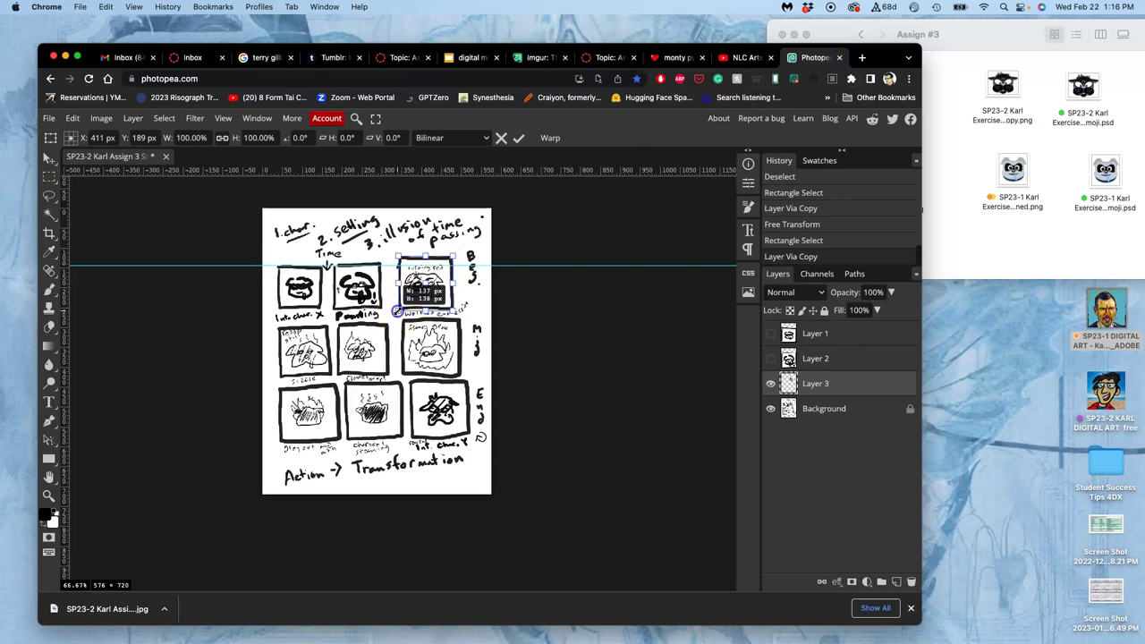
left_click_drag(396, 311, 262, 433)
left_click_drag(453, 446, 427, 442)
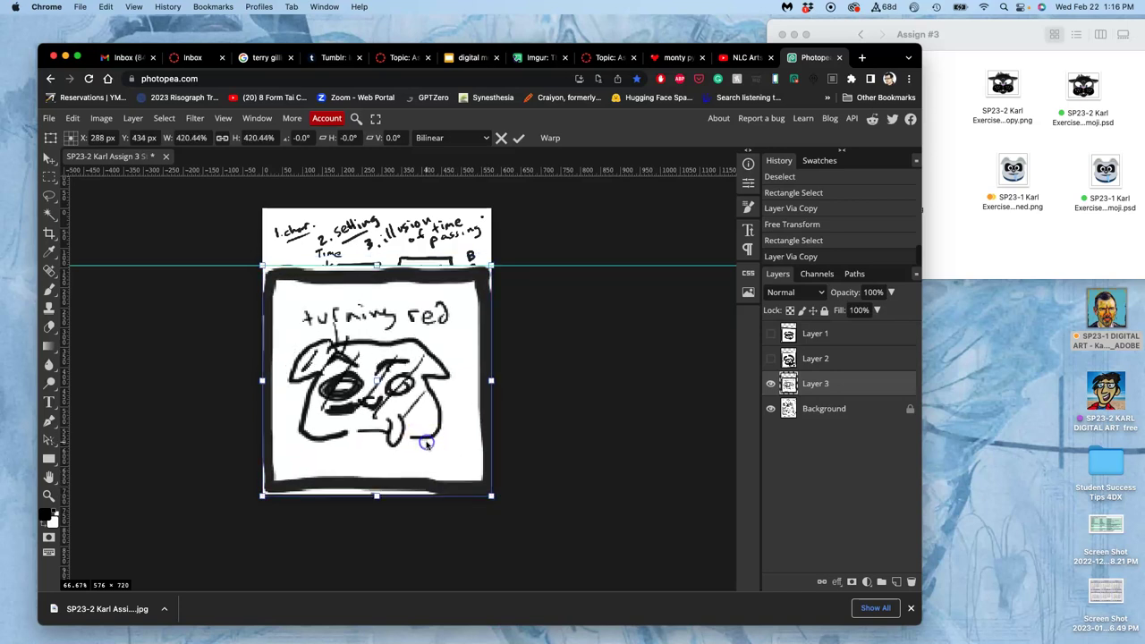
left_click_drag(261, 266, 254, 261)
left_click_drag(315, 284, 317, 292)
key("Return")
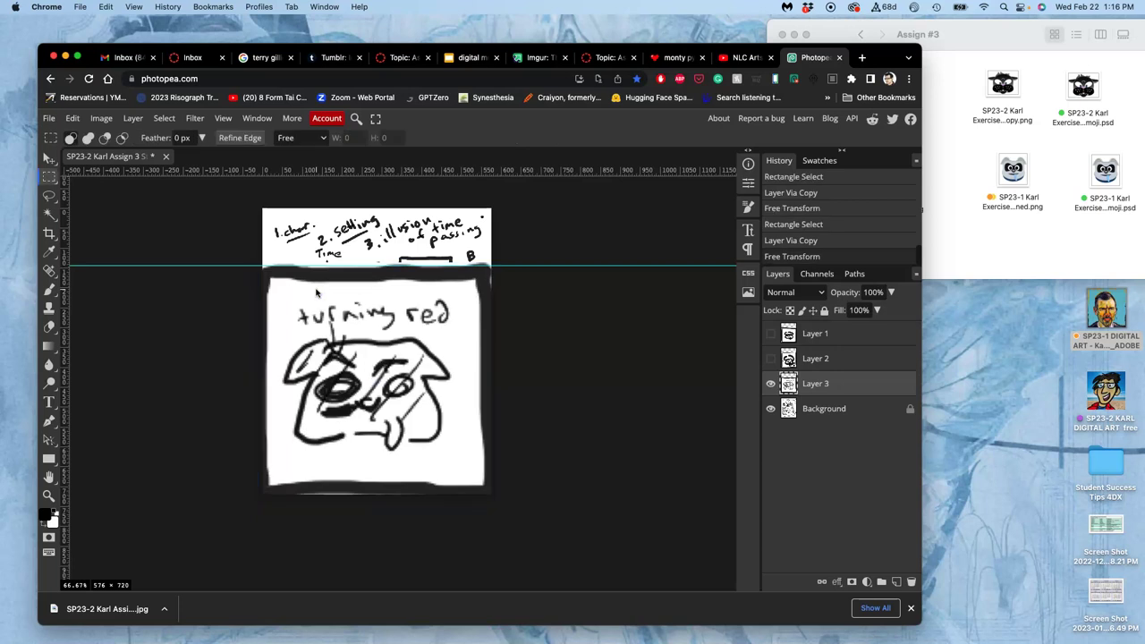
Toggle Layers 1–3 on and off to compare, leave all hidden, and select Background.
left_click(771, 383)
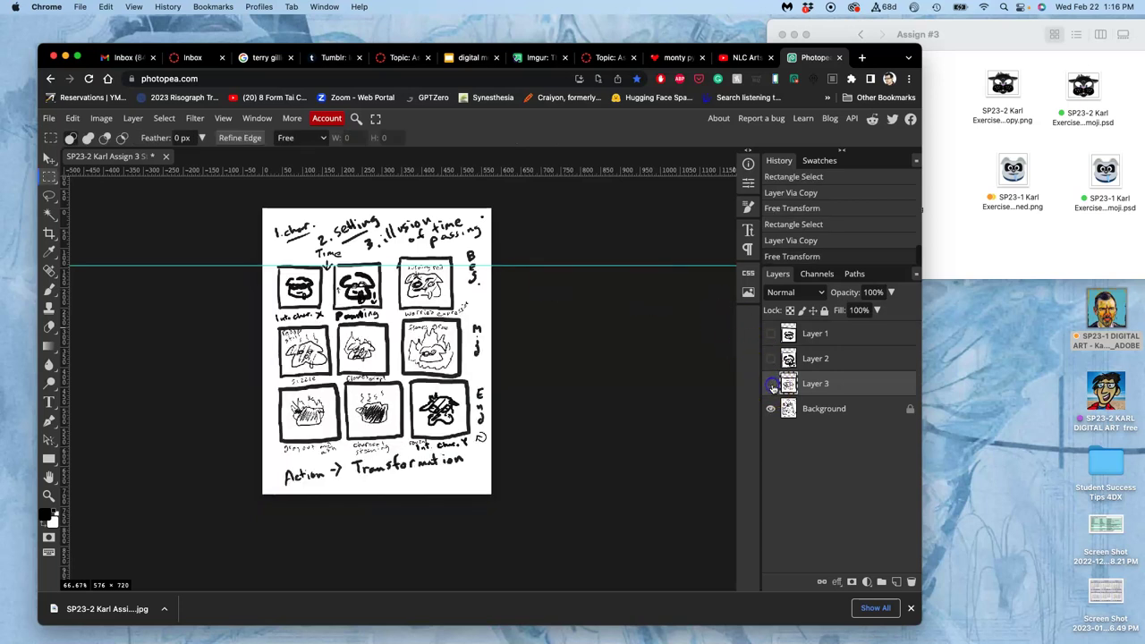
left_click(771, 332)
left_click(770, 358)
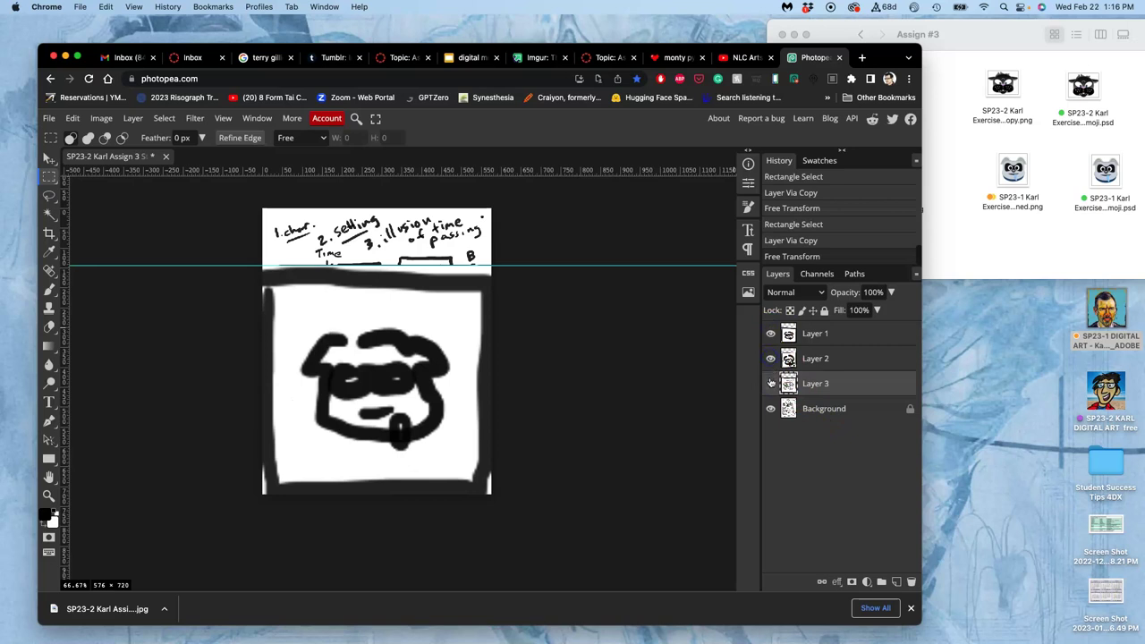
left_click(771, 359)
left_click(771, 331)
left_click(768, 376)
left_click(769, 383)
left_click(768, 385)
left_click(768, 389)
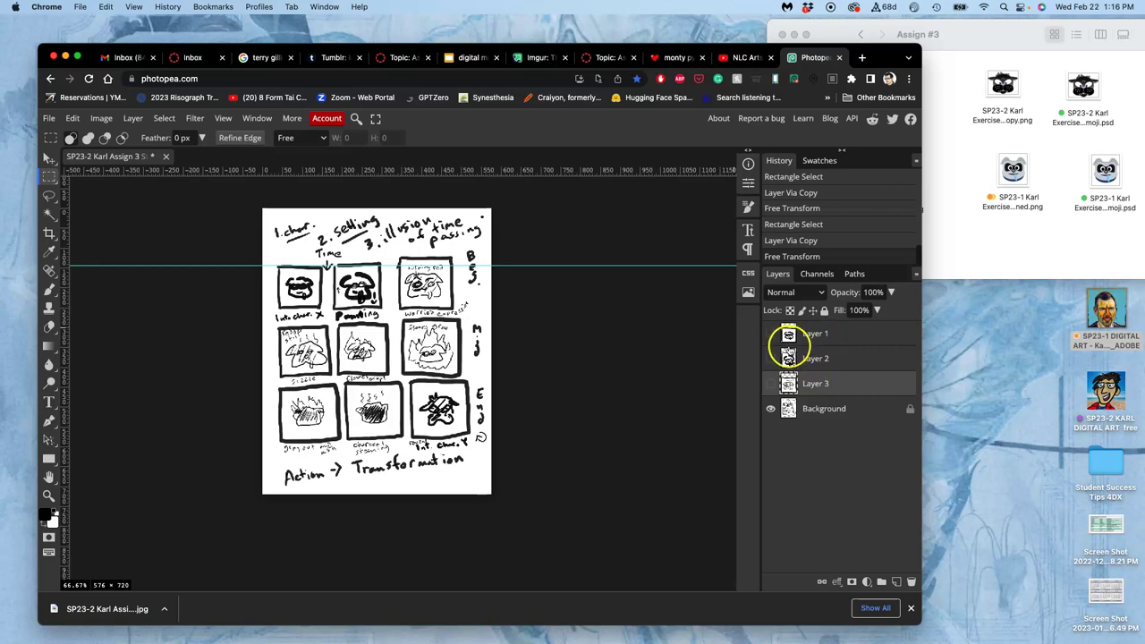
left_click(801, 410)
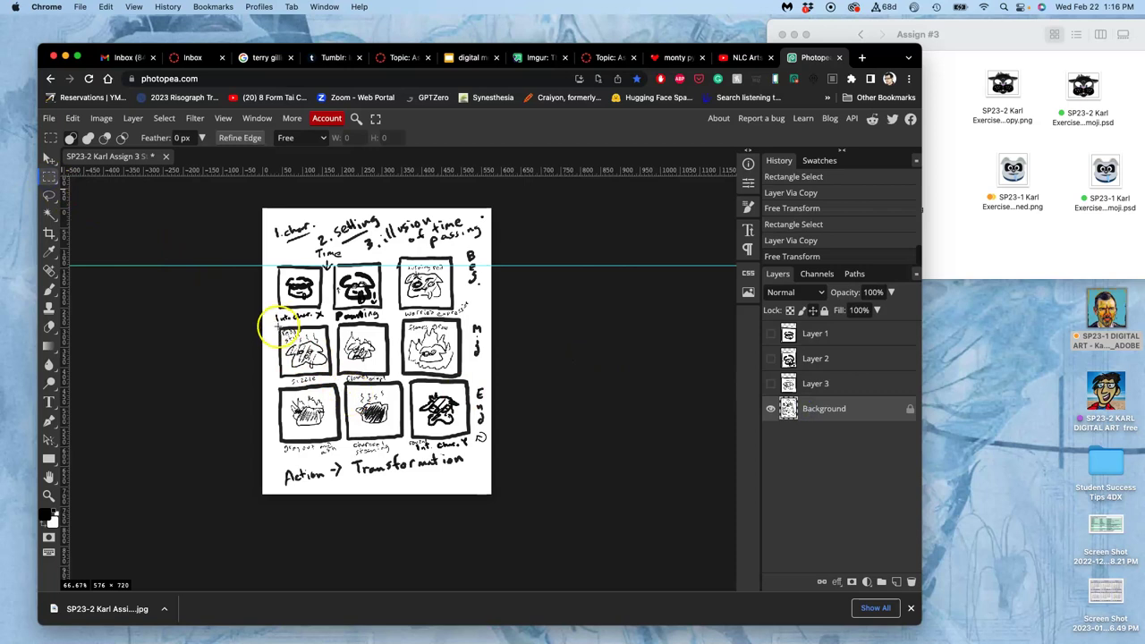
Copy the middle-left panel to Layer 4 and scale it up to about 474%.
left_click_drag(283, 331, 330, 376)
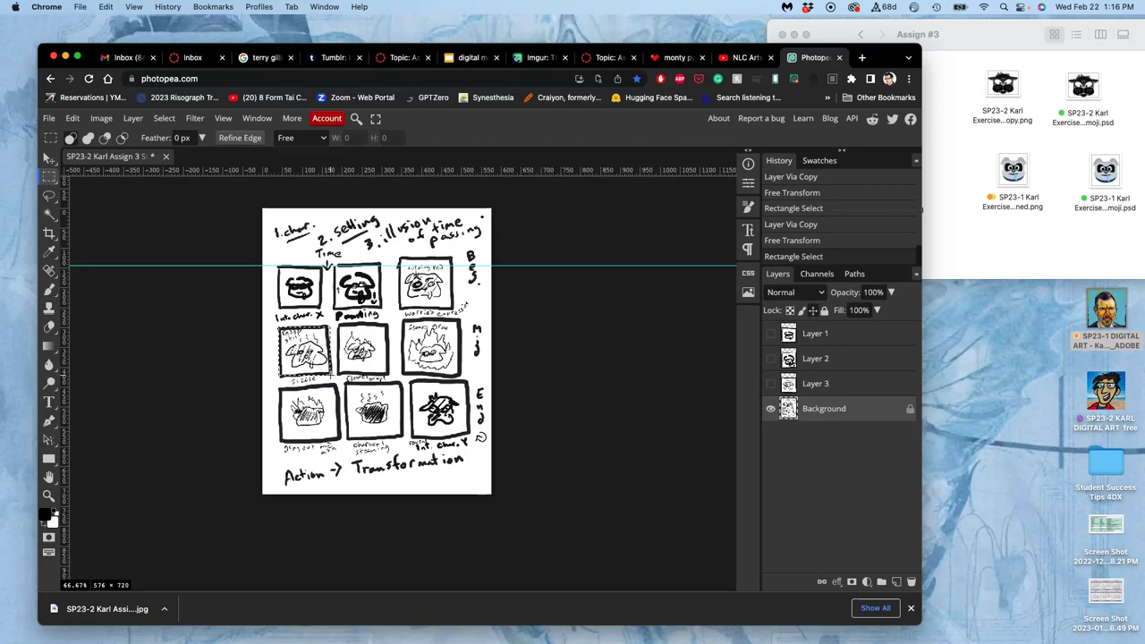
key("super+j")
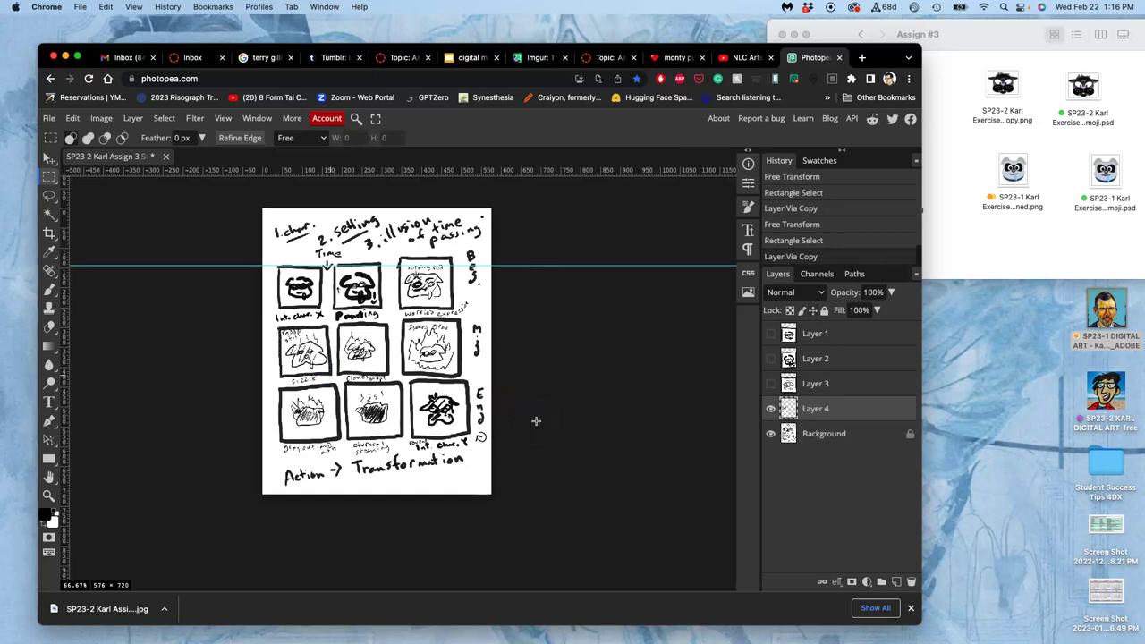
key("super+t")
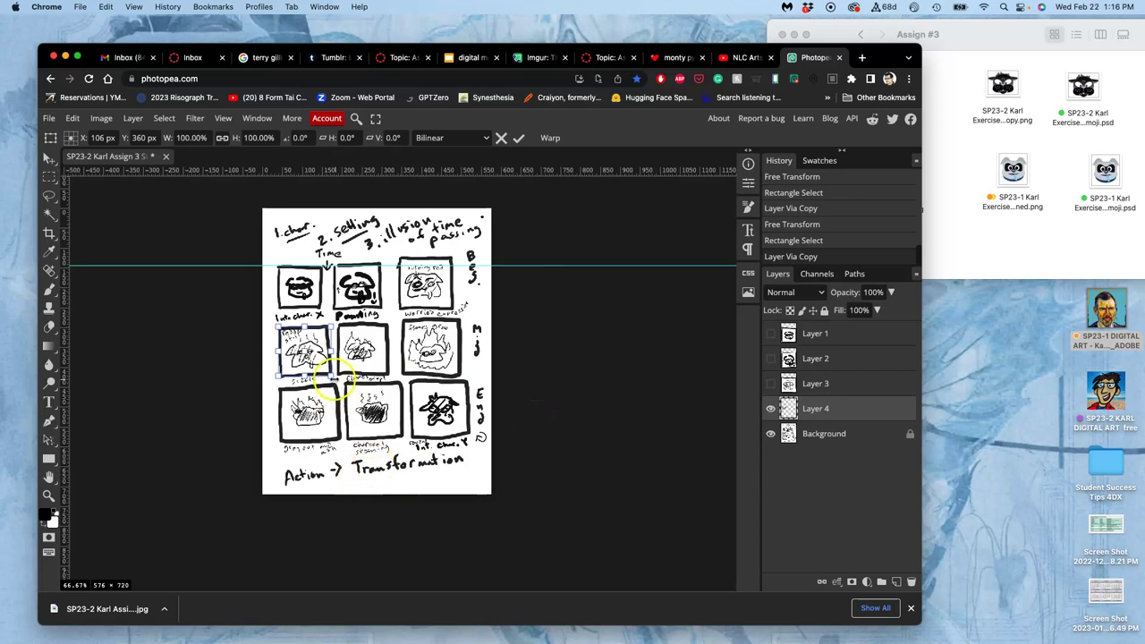
left_click_drag(330, 375, 460, 516)
left_click_drag(430, 471, 466, 472)
left_click_drag(315, 329, 244, 264)
mouse_move(494, 265)
left_mouse_down()
mouse_move(503, 208)
mouse_move(502, 268)
left_mouse_up()
key("Return")
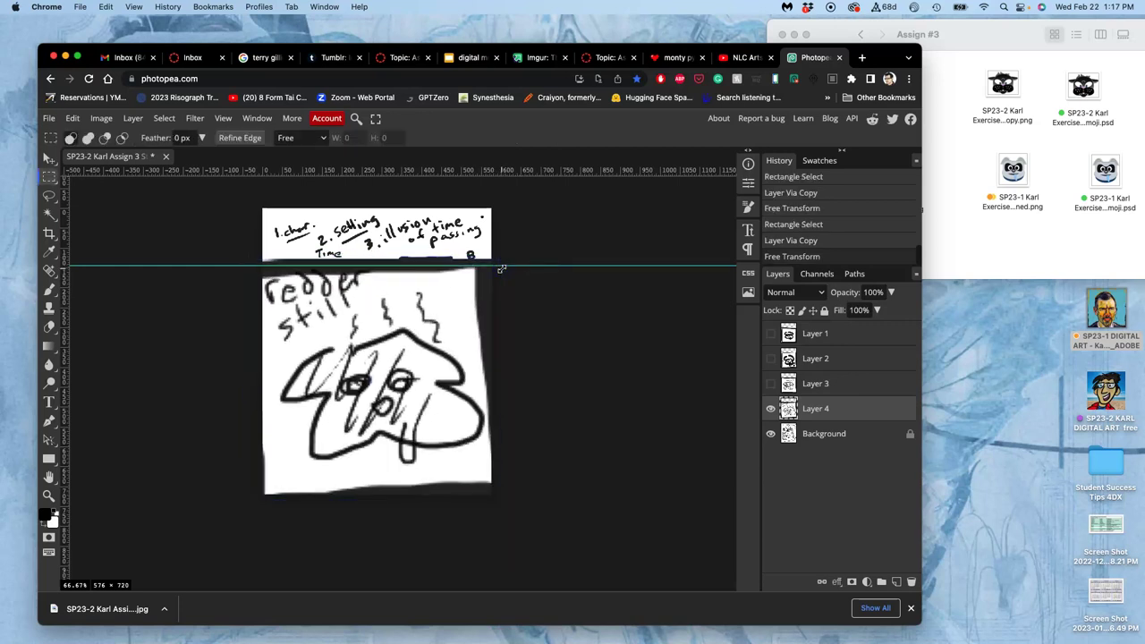
Hide Layer 4 and copy the centre panel from Background onto Layer 5.
left_click(770, 408)
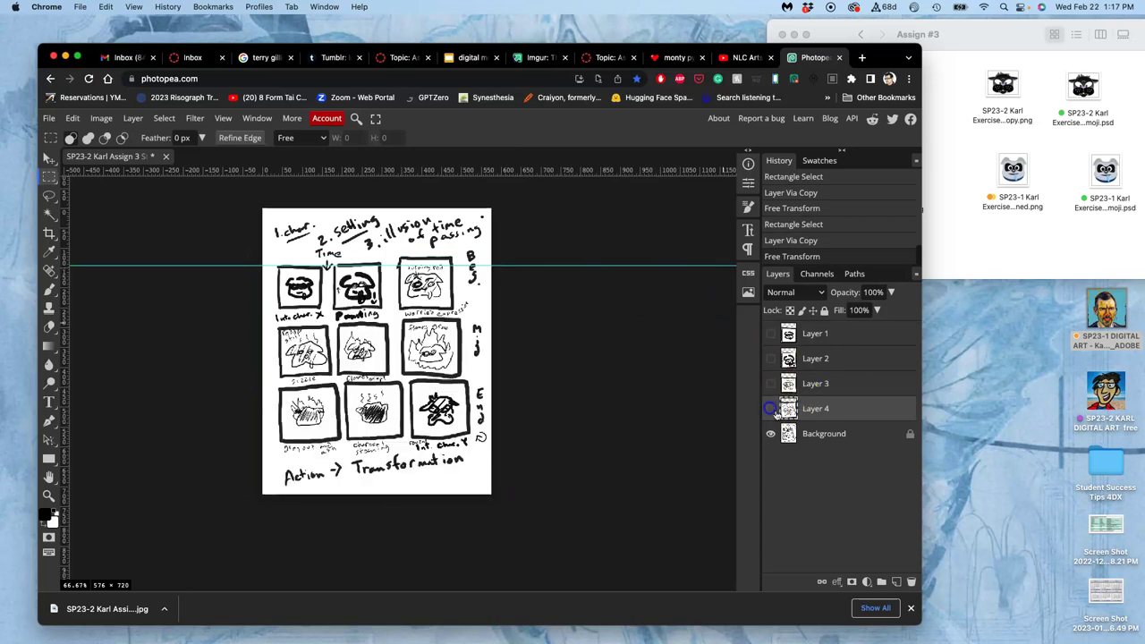
left_click(807, 435)
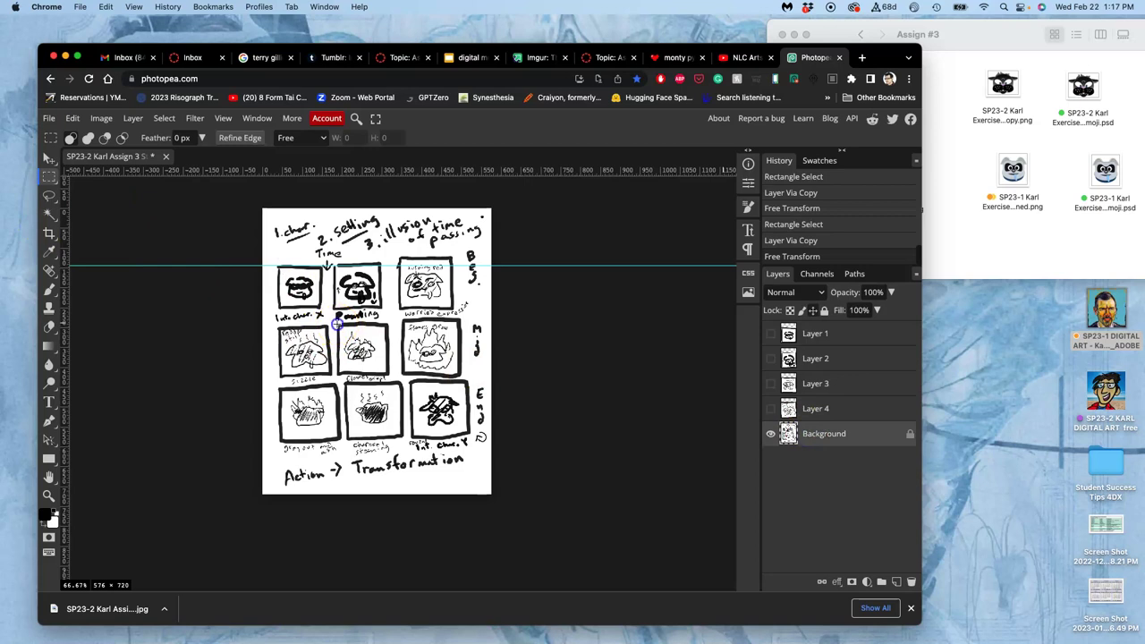
left_click_drag(337, 324, 390, 373)
key("super+j")
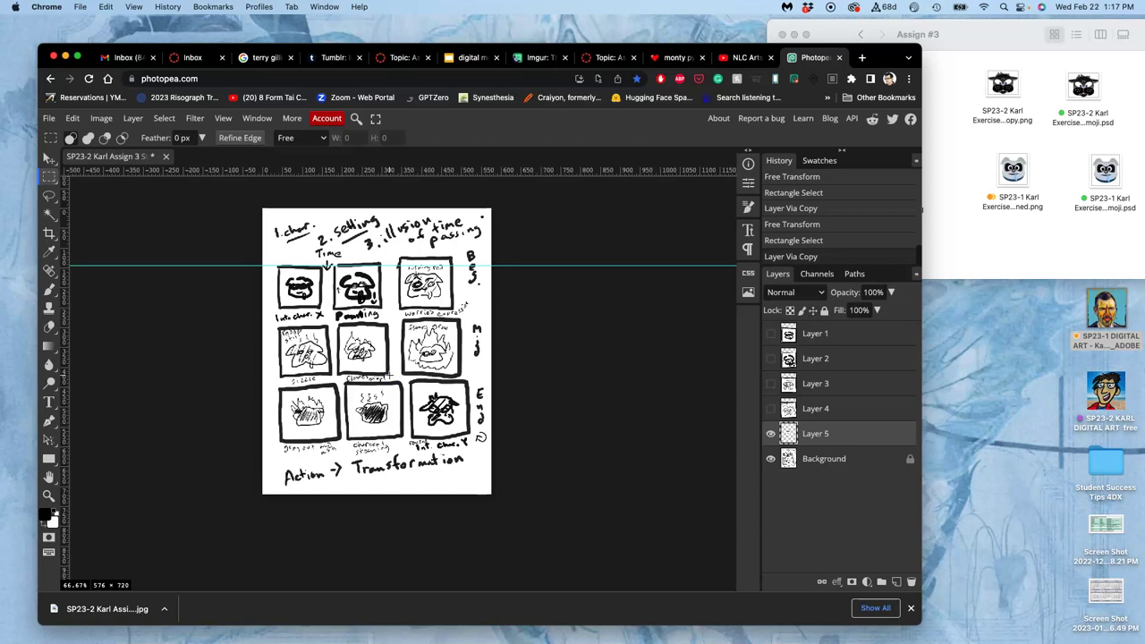
Enlarge the centre panel to about 450% so it fills the page.
key("super+t")
left_click_drag(390, 374, 511, 574)
left_click_drag(336, 324, 274, 262)
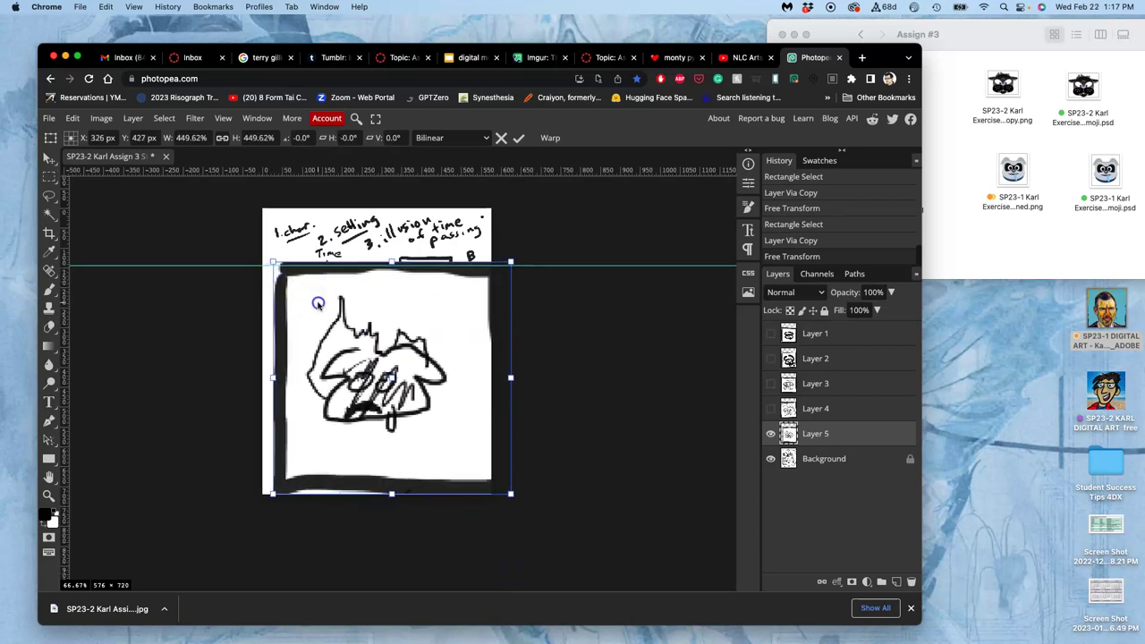
left_click_drag(318, 304, 333, 323)
key("Return")
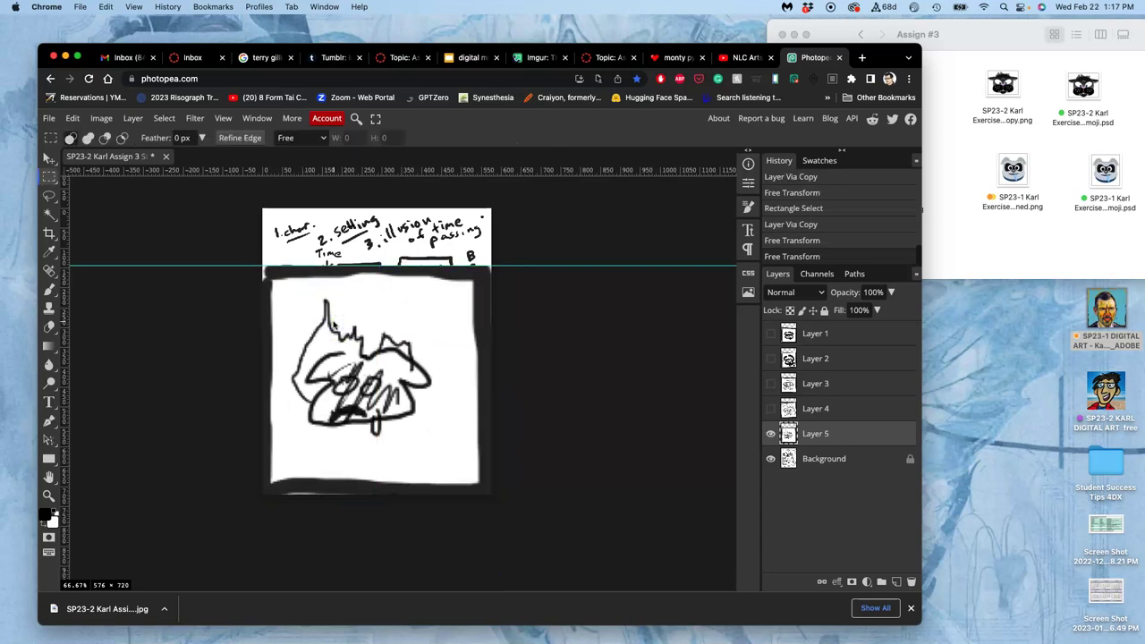
Hide Layer 5 and copy the 'flames grow' panel from Background onto Layer 6.
left_click(769, 434)
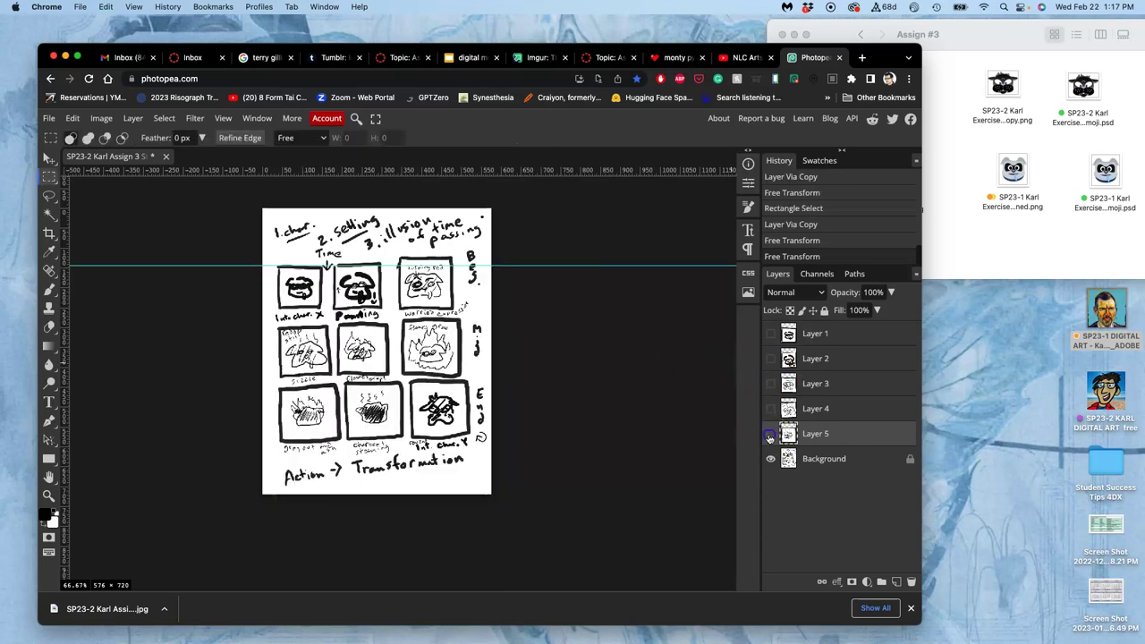
left_click(805, 459)
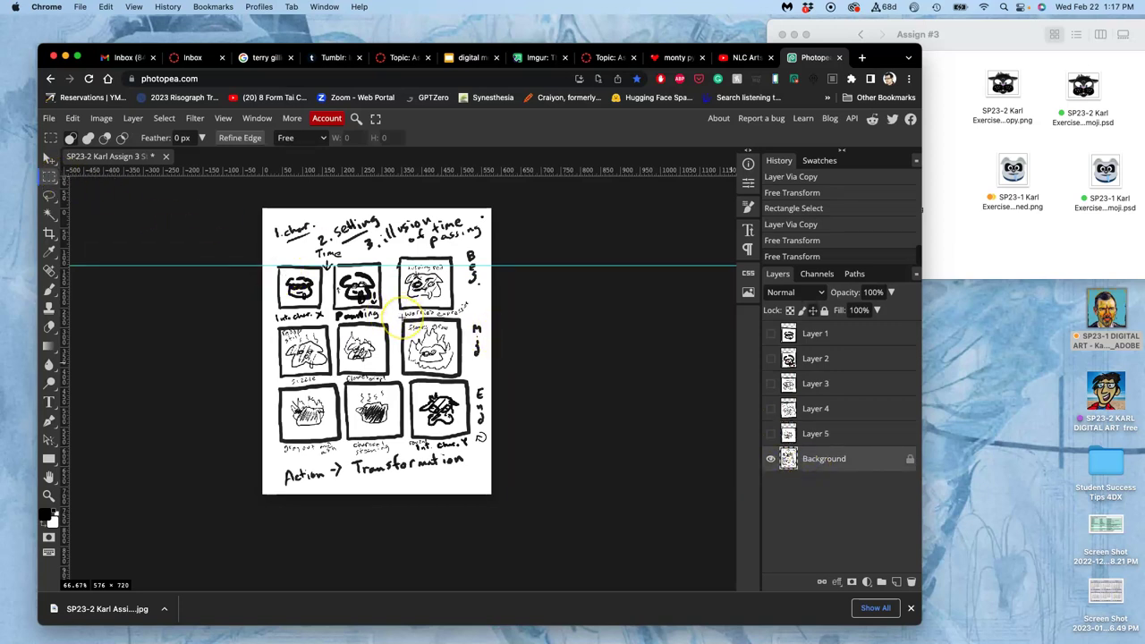
left_click_drag(401, 317, 459, 376)
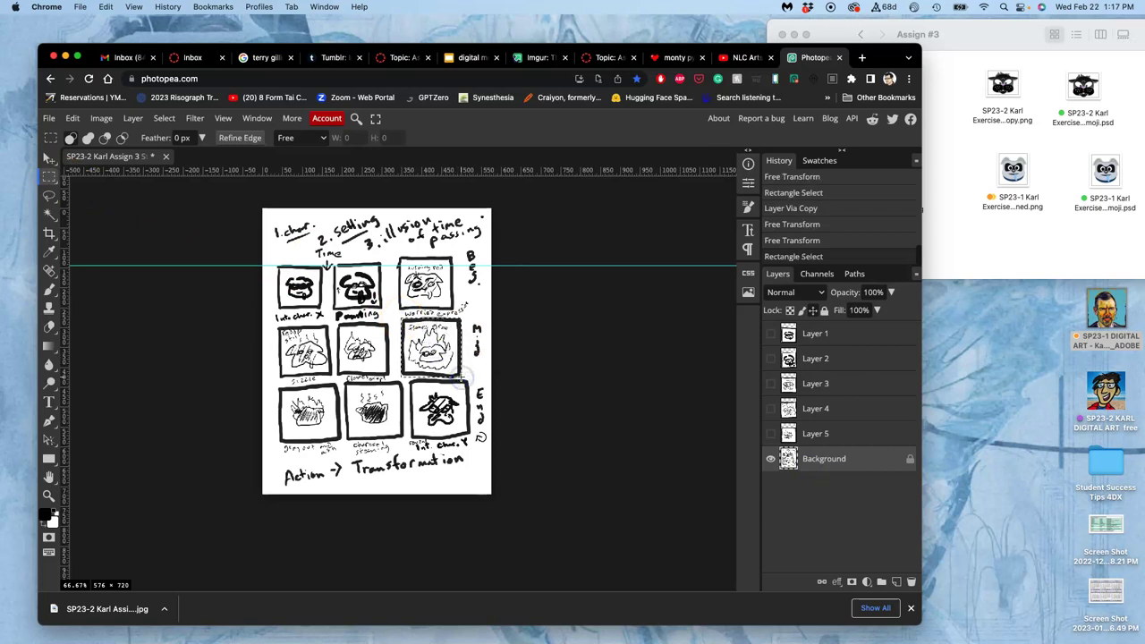
key("super+j")
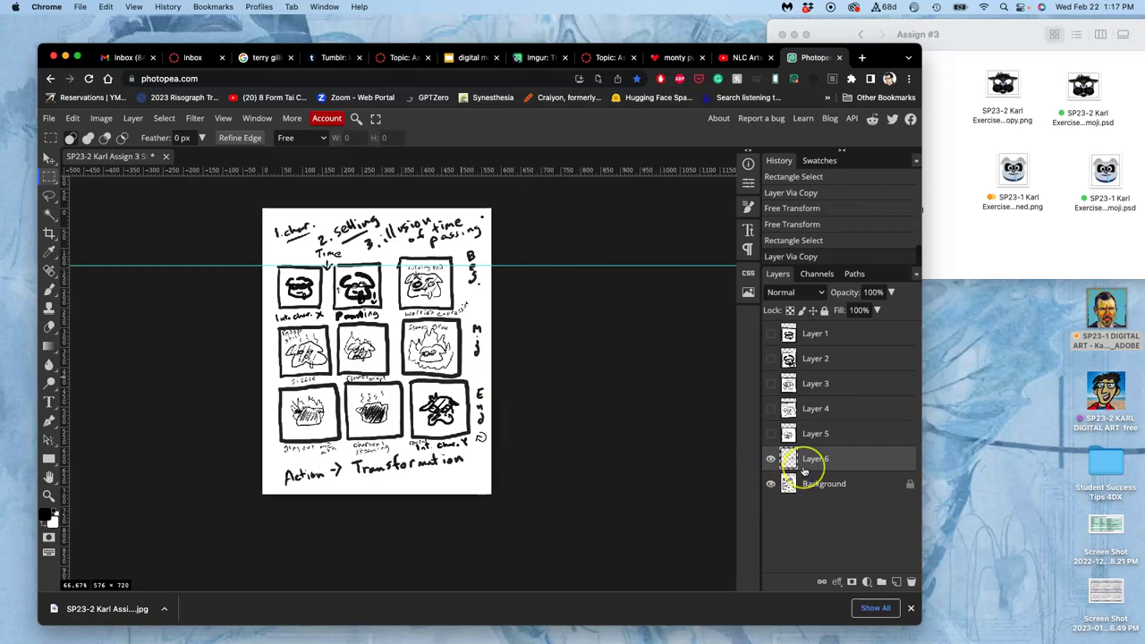
Scale and shift the 'flames grow' panel to about 412% to fill the page.
key("super+t")
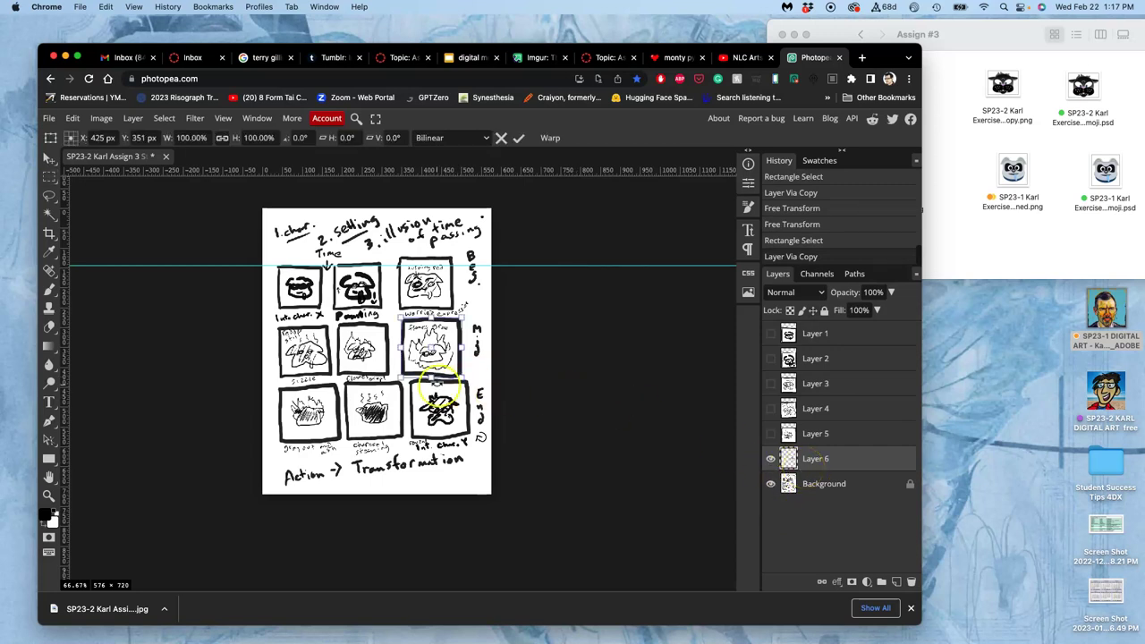
left_click_drag(401, 376, 308, 447)
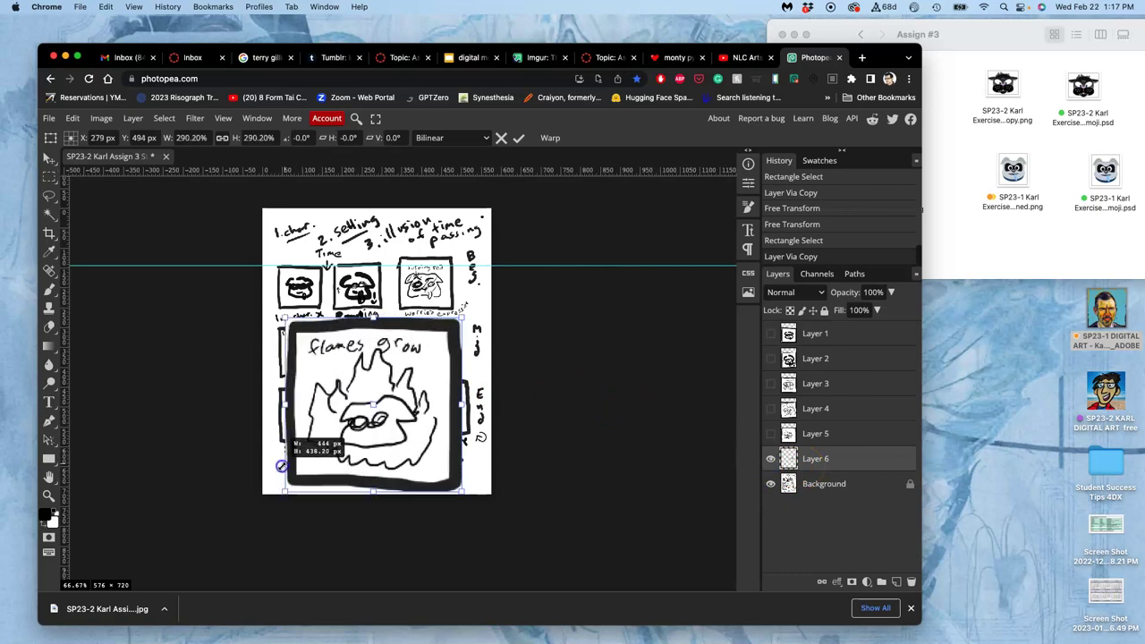
left_click_drag(279, 468, 262, 480)
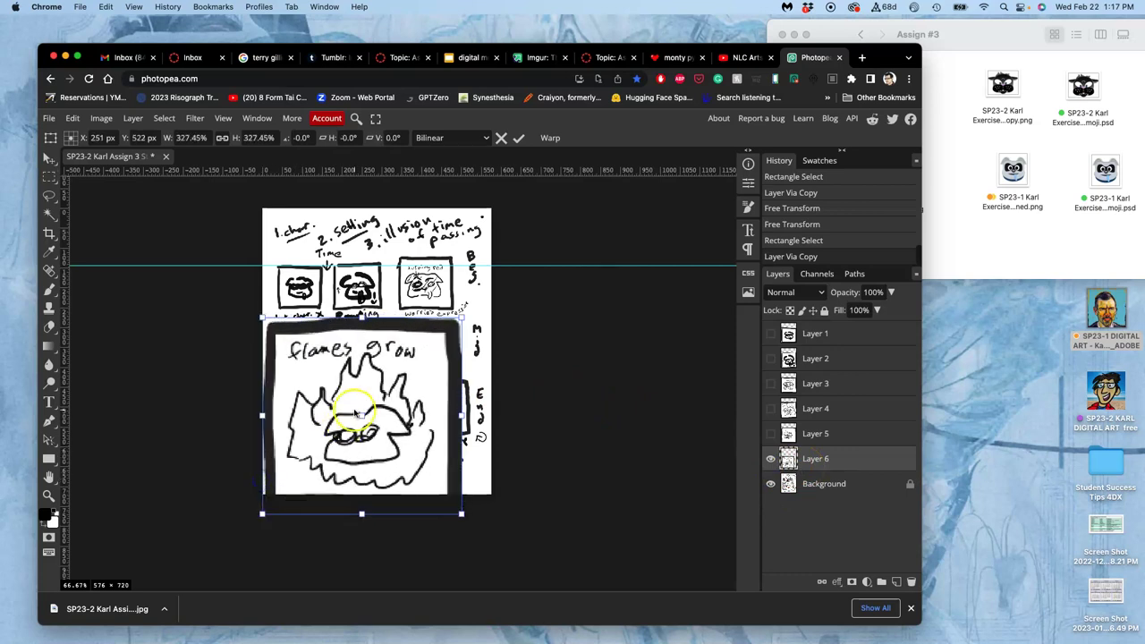
left_click_drag(355, 413, 351, 410)
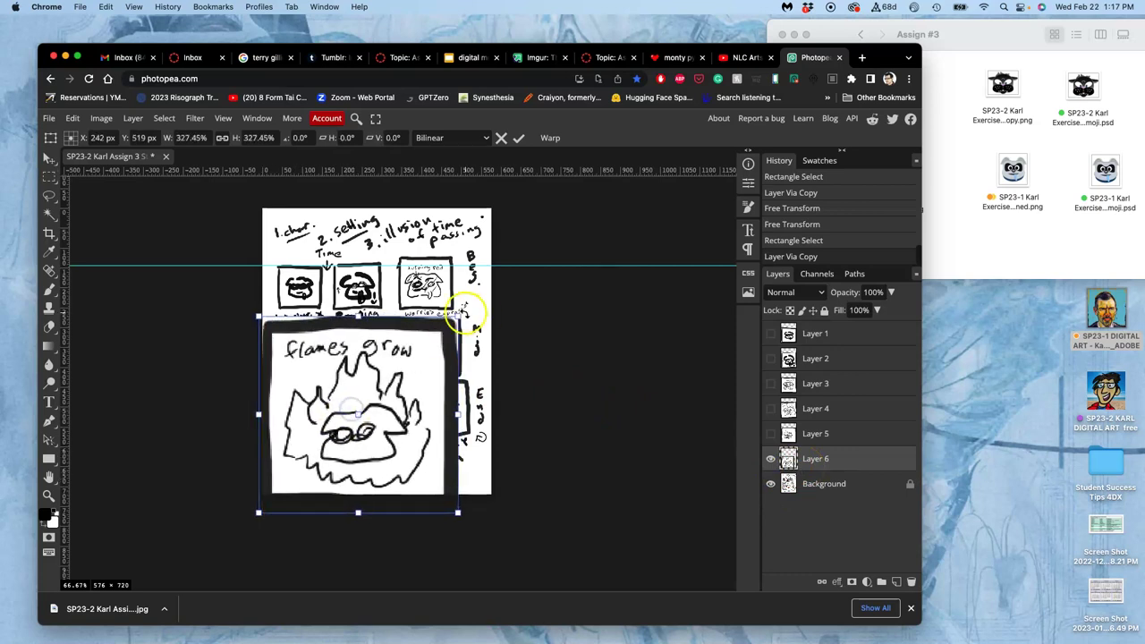
mouse_move(458, 315)
left_mouse_down()
mouse_move(508, 258)
mouse_move(445, 300)
left_mouse_up()
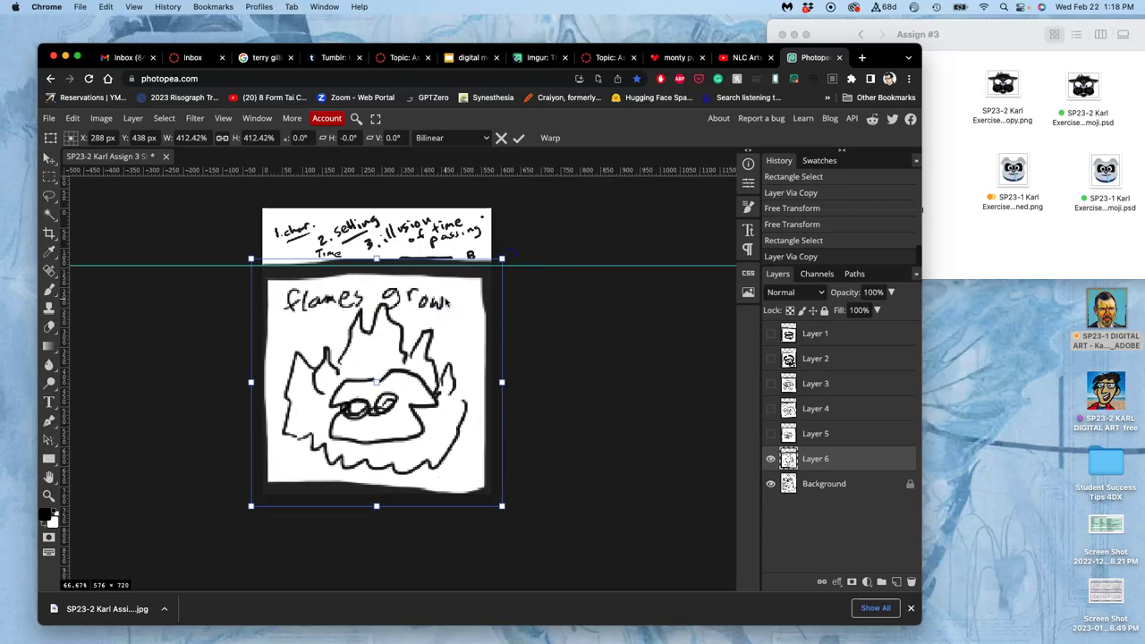
key("Return")
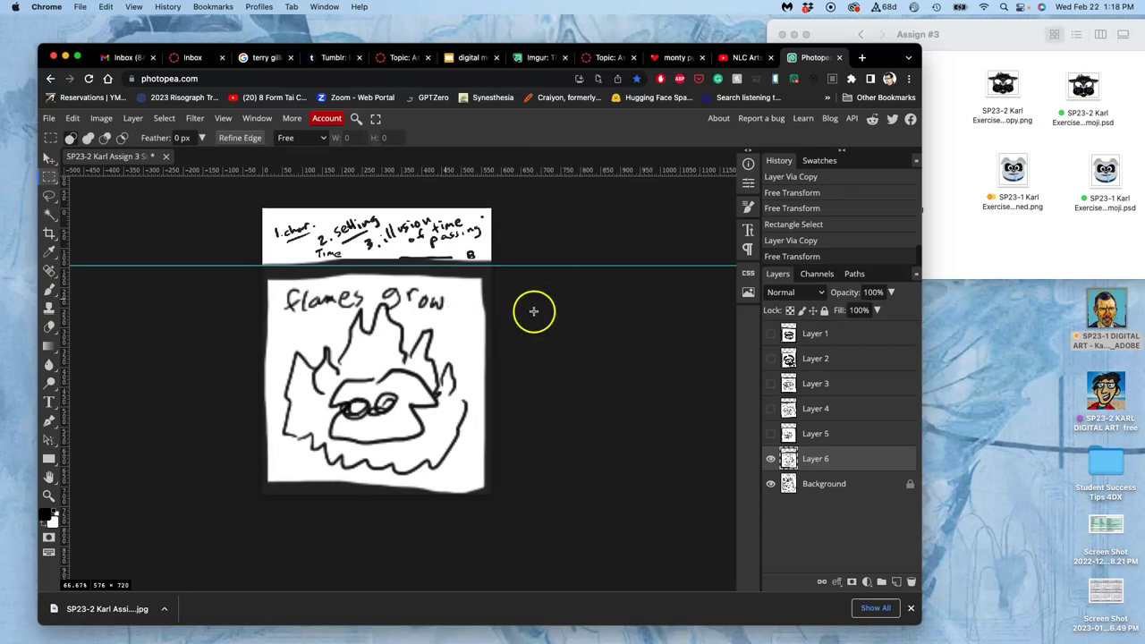
Hide Layer 6, then copy the lower-left storyboard panel onto a new Layer 7.
left_click(770, 458)
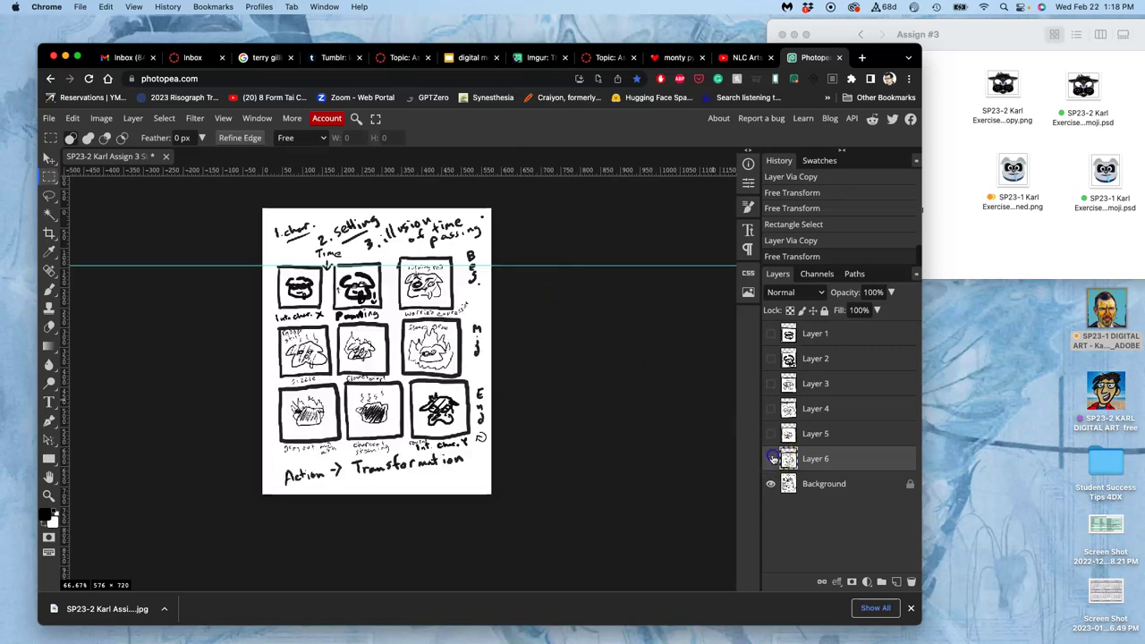
left_click(808, 484)
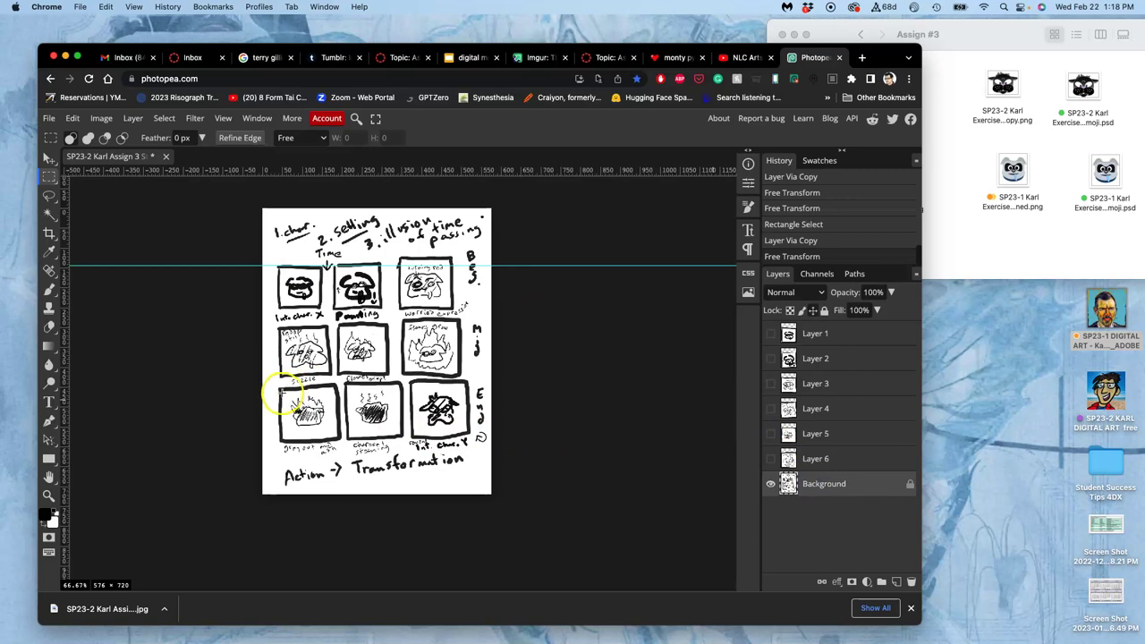
left_click_drag(280, 387, 336, 442)
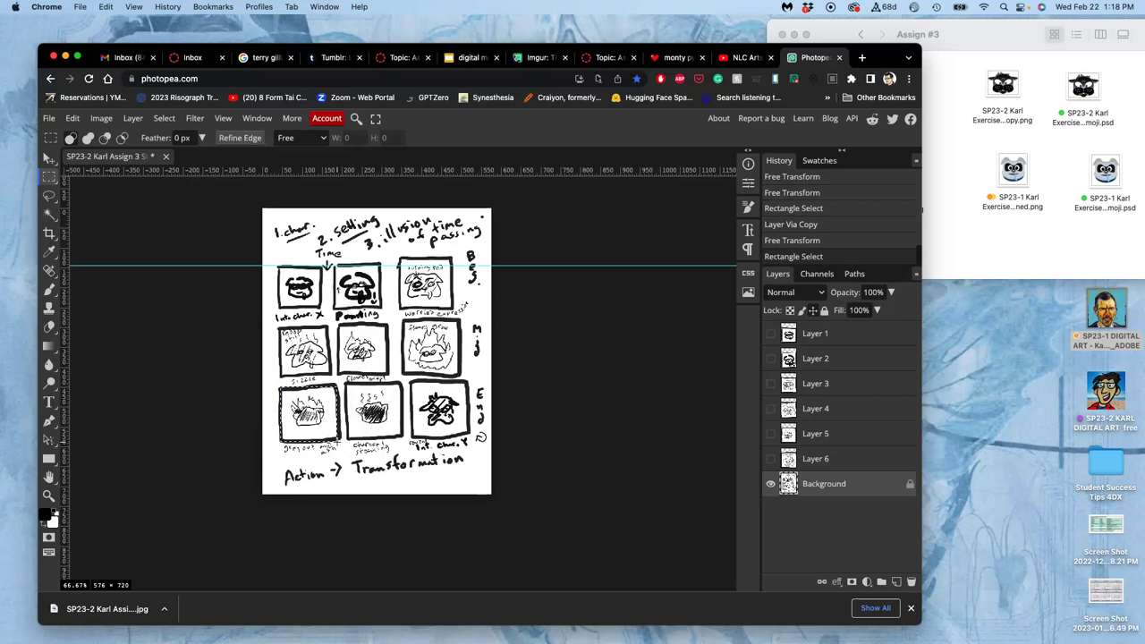
key("super+j")
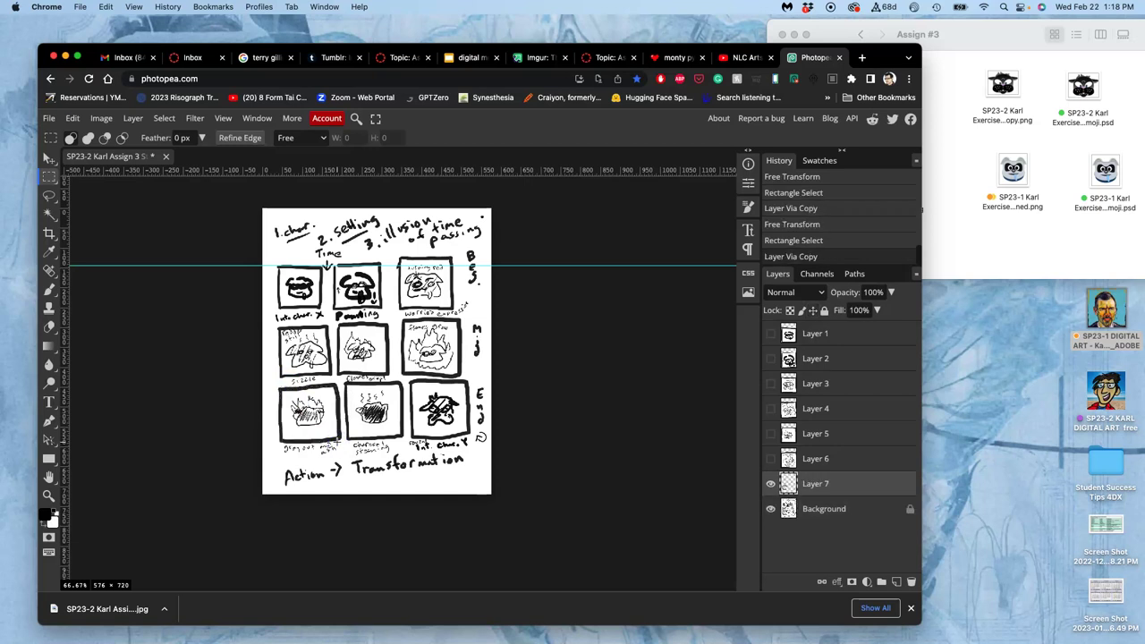
left_click_drag(336, 441, 304, 438)
Enlarge the lower-left panel to about 407%, tilt it 1.8°, and hide Layer 7.
key("super+t")
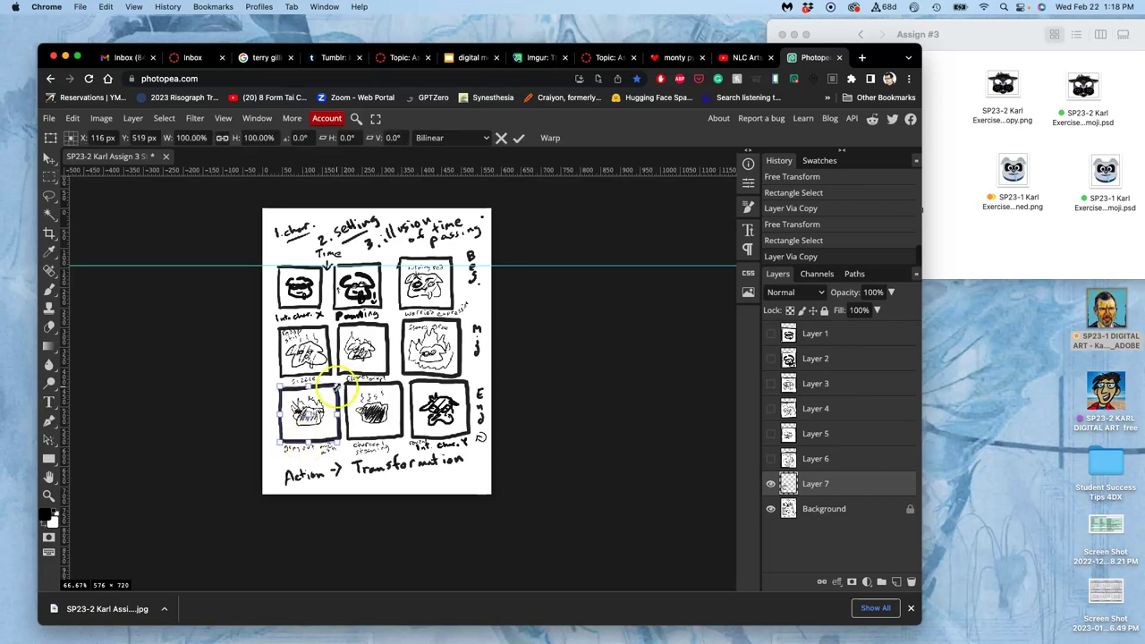
left_click_drag(338, 387, 463, 320)
left_click_drag(309, 443, 254, 496)
left_click_drag(509, 506, 507, 513)
key("Return")
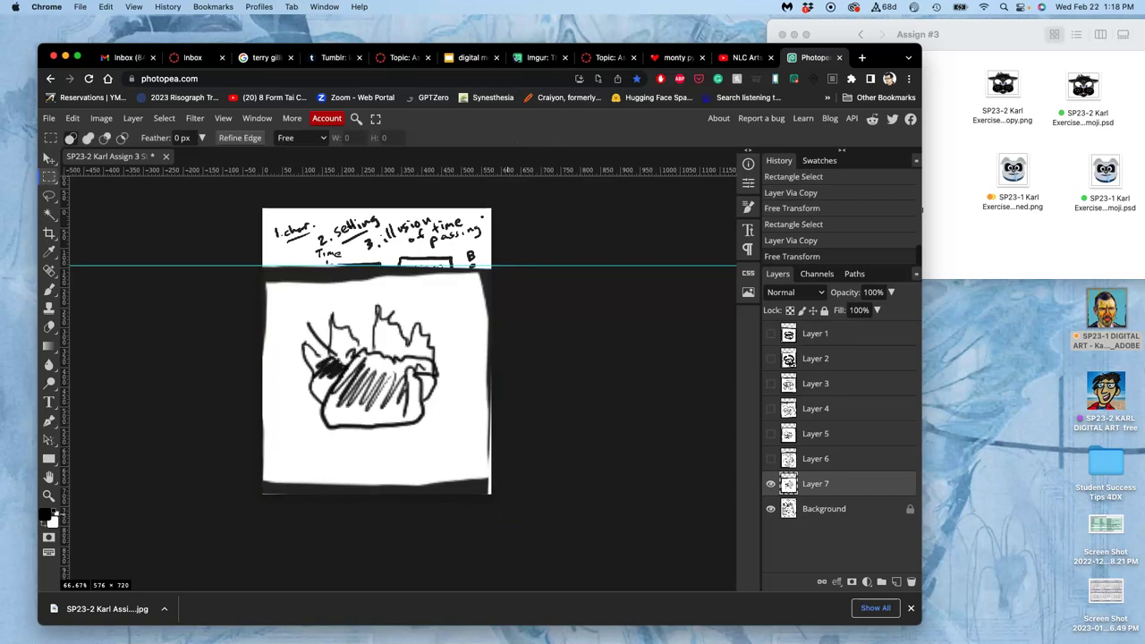
left_click(769, 483)
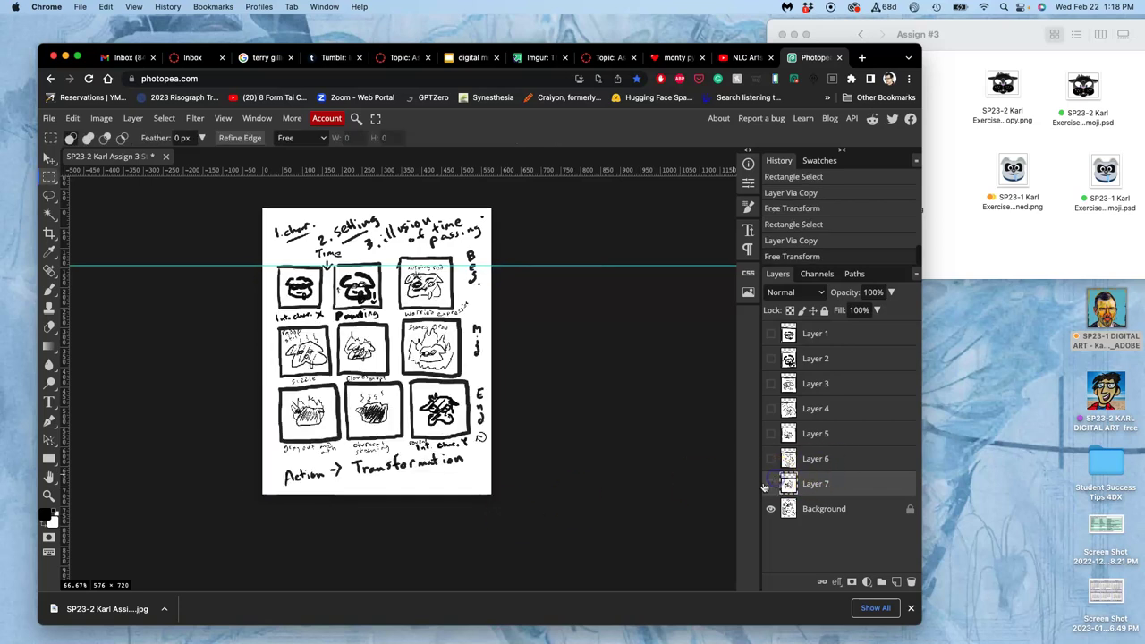
left_click(769, 483)
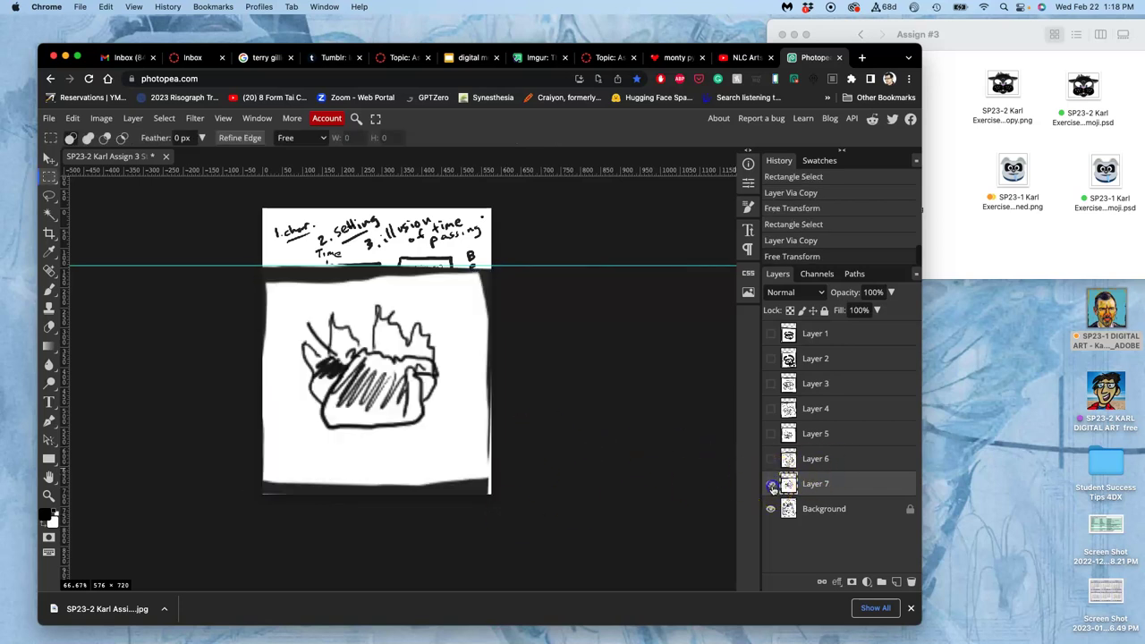
left_click(770, 484)
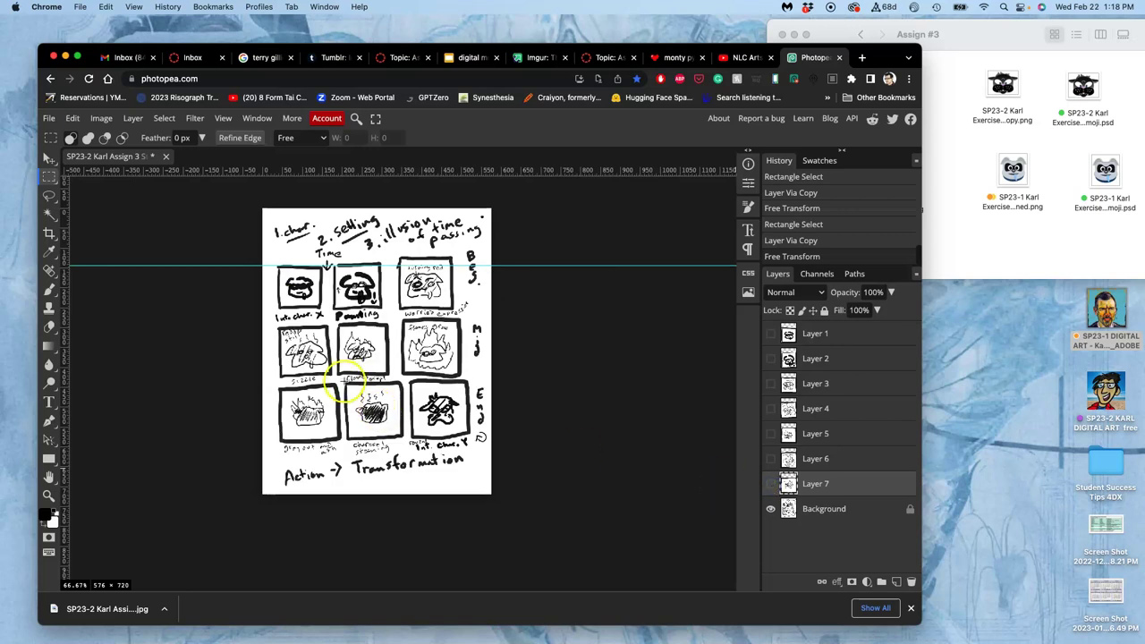
Copy the bottom-middle teapot panel from the Background onto a new Layer 8.
left_click(823, 509)
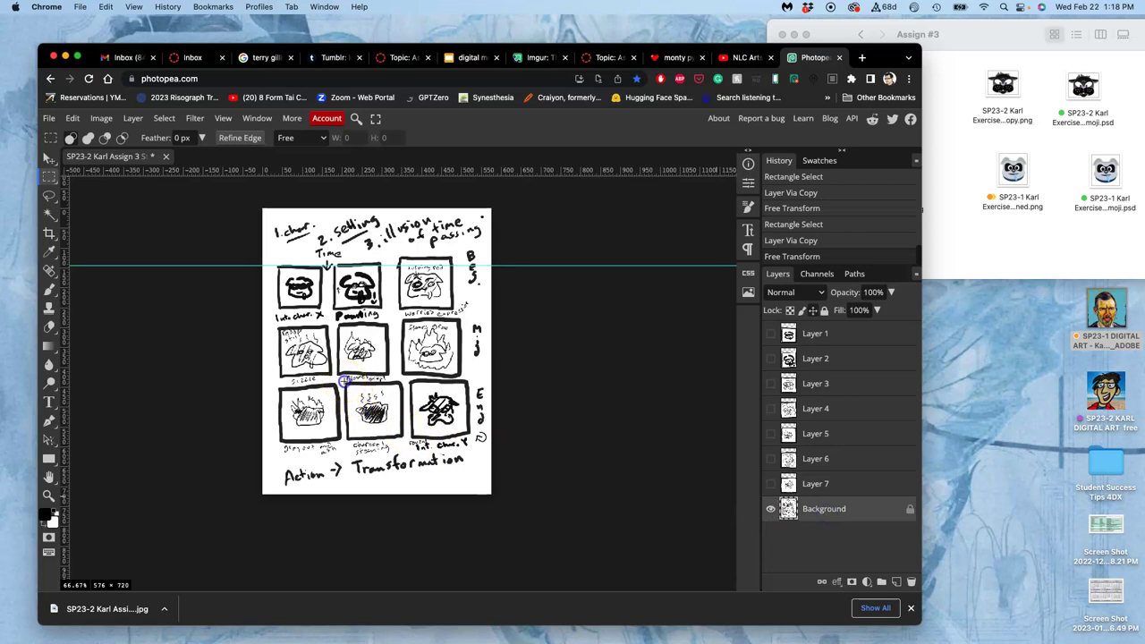
mouse_move(344, 380)
left_mouse_down()
mouse_move(447, 443)
mouse_move(403, 439)
left_mouse_up()
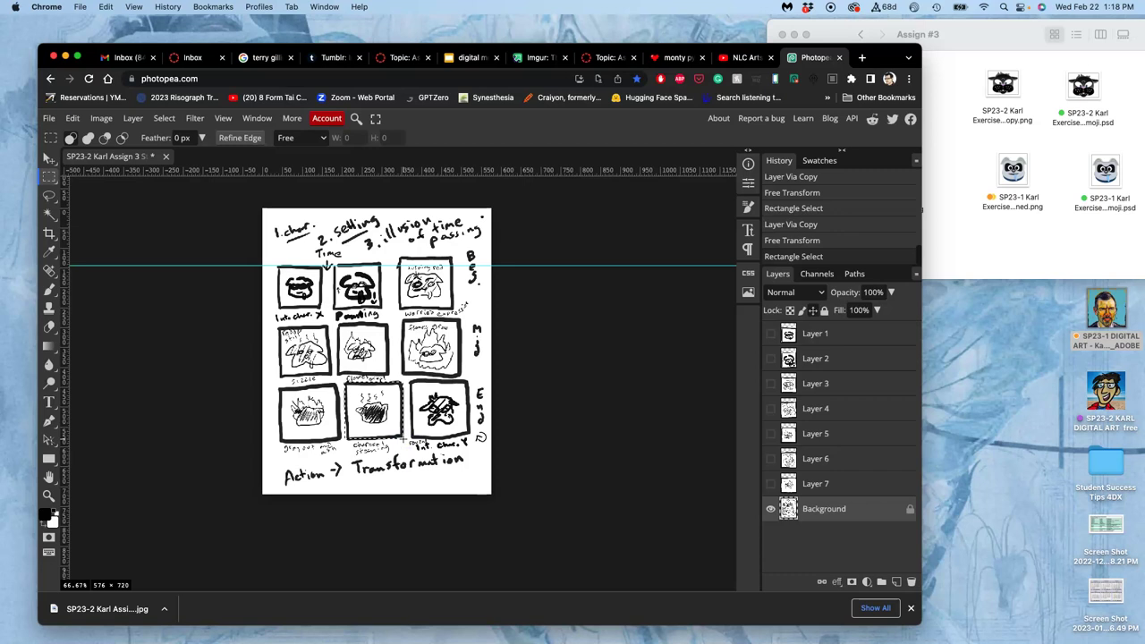
key("ctrl+j")
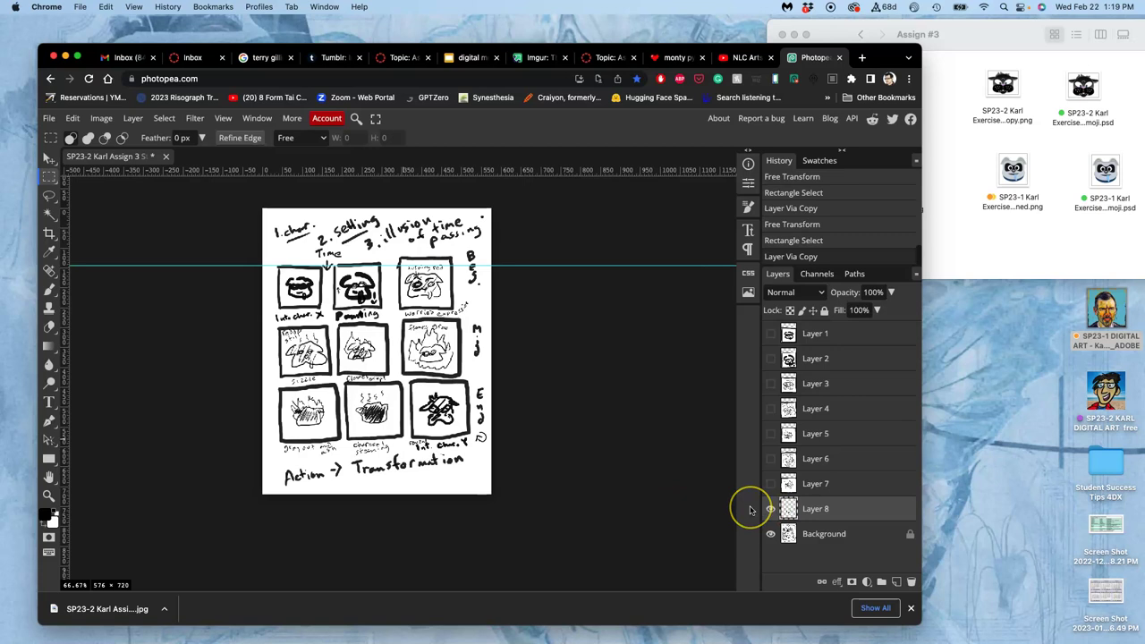
Enlarge the teapot panel to roughly 410% and position it over the page.
key("ctrl+t")
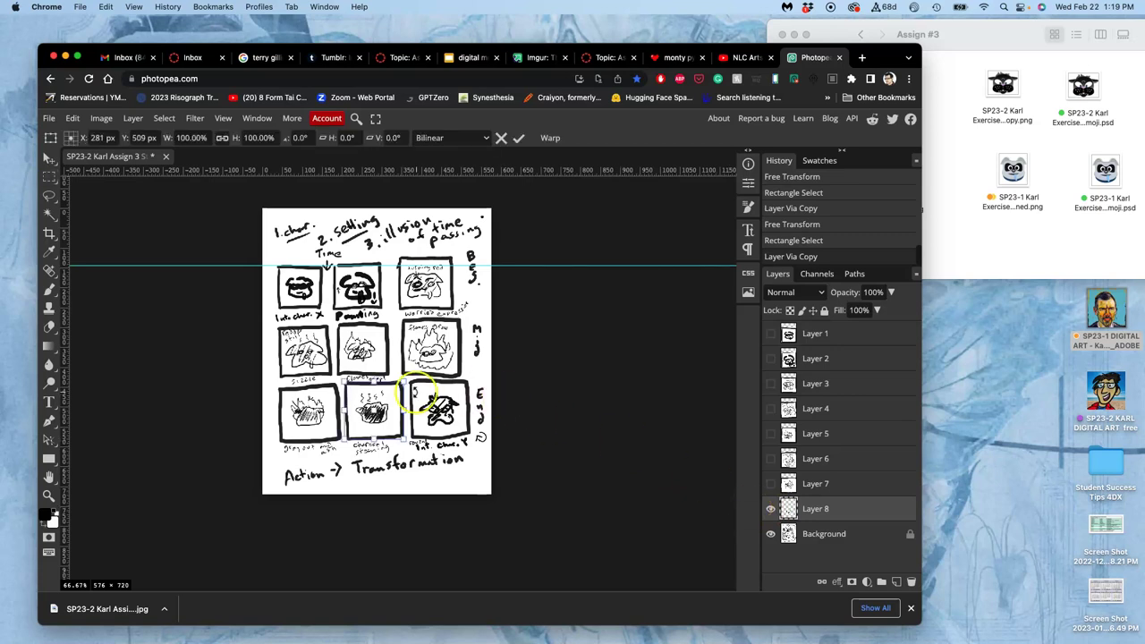
left_click_drag(403, 382, 527, 264)
left_click_drag(459, 317, 374, 320)
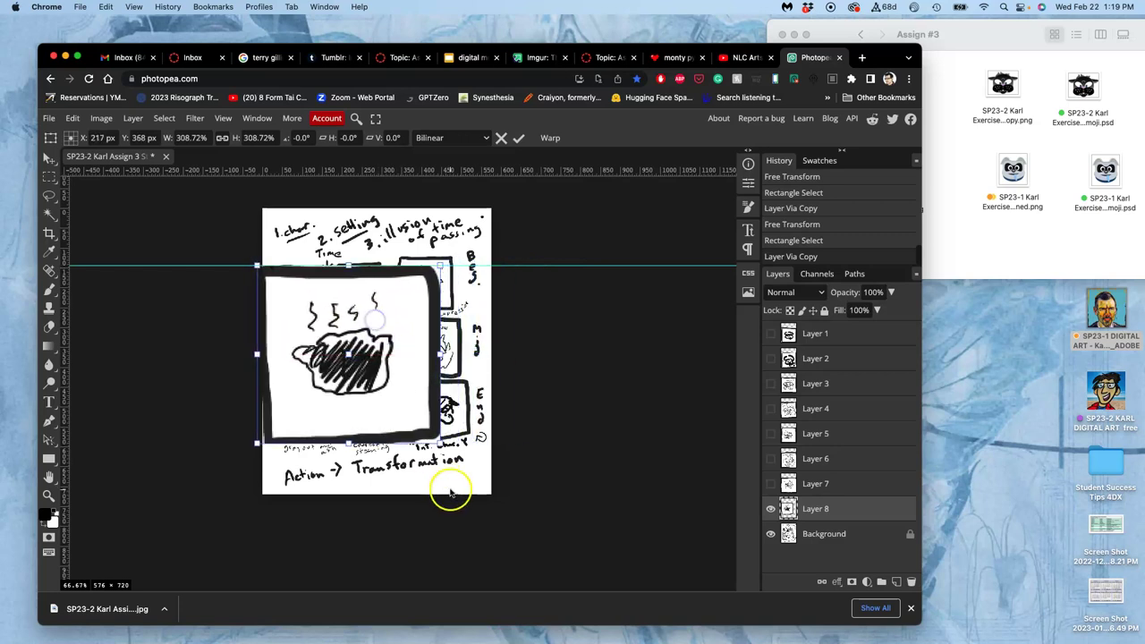
left_click_drag(439, 442, 502, 513)
key("Left")
key("Left")
key("Left")
key("Left")
key("Left")
key("Left")
key("Left")
key("Left")
key("Left")
key("Left")
key("Left")
key("Left")
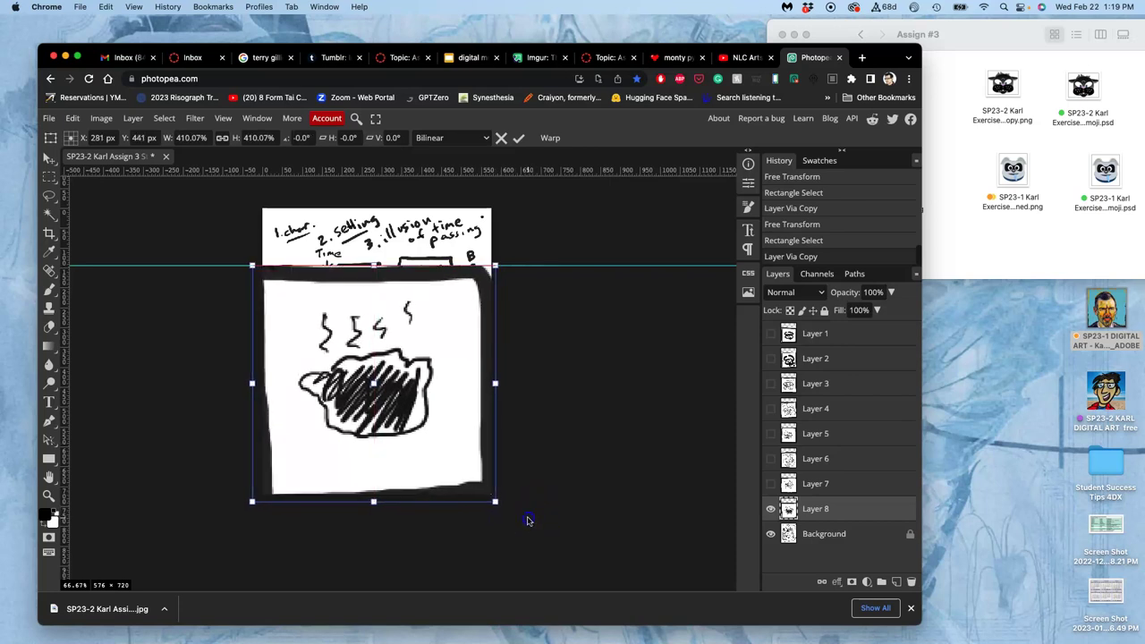
key("Return")
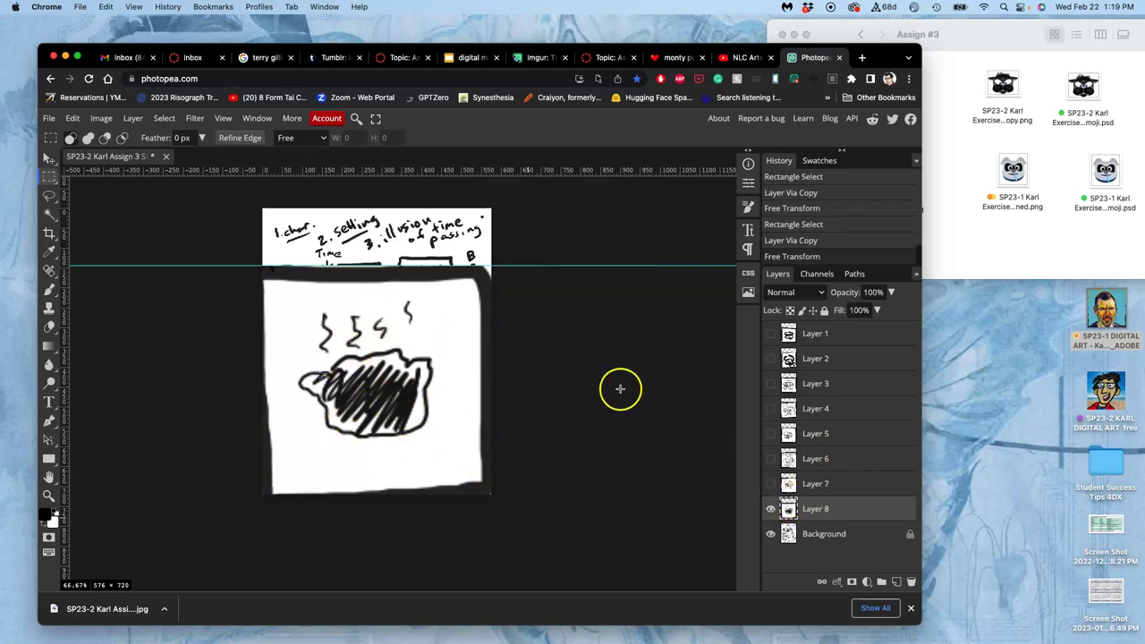
Hide Layer 8 and make the Background sheet the active layer again.
left_click(770, 508)
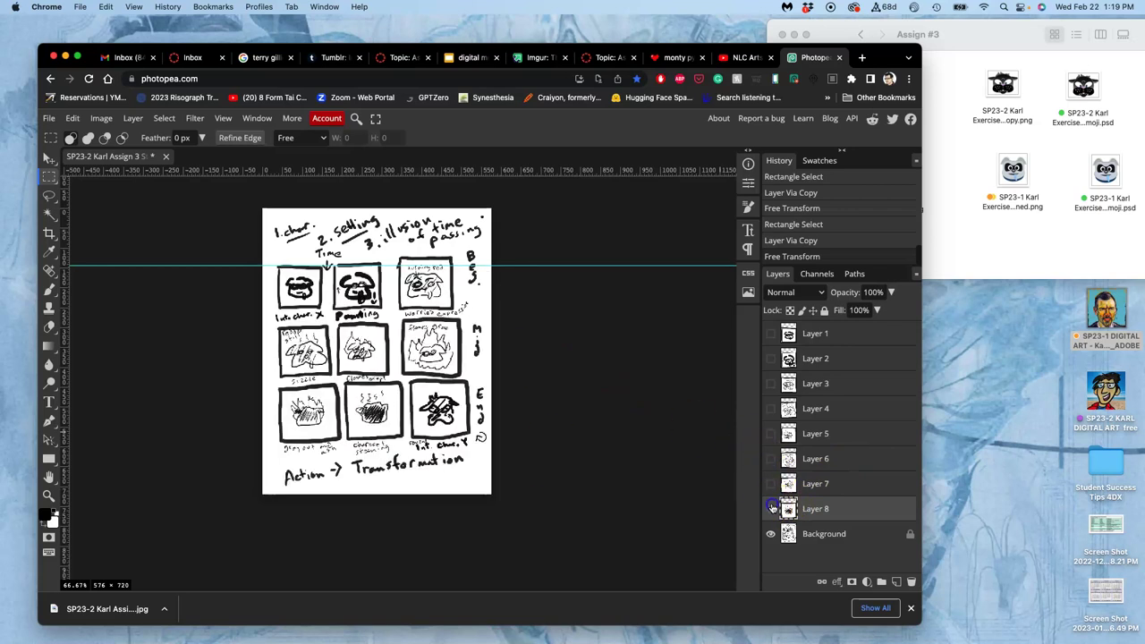
left_click(769, 510)
left_click(771, 510)
left_click(813, 533)
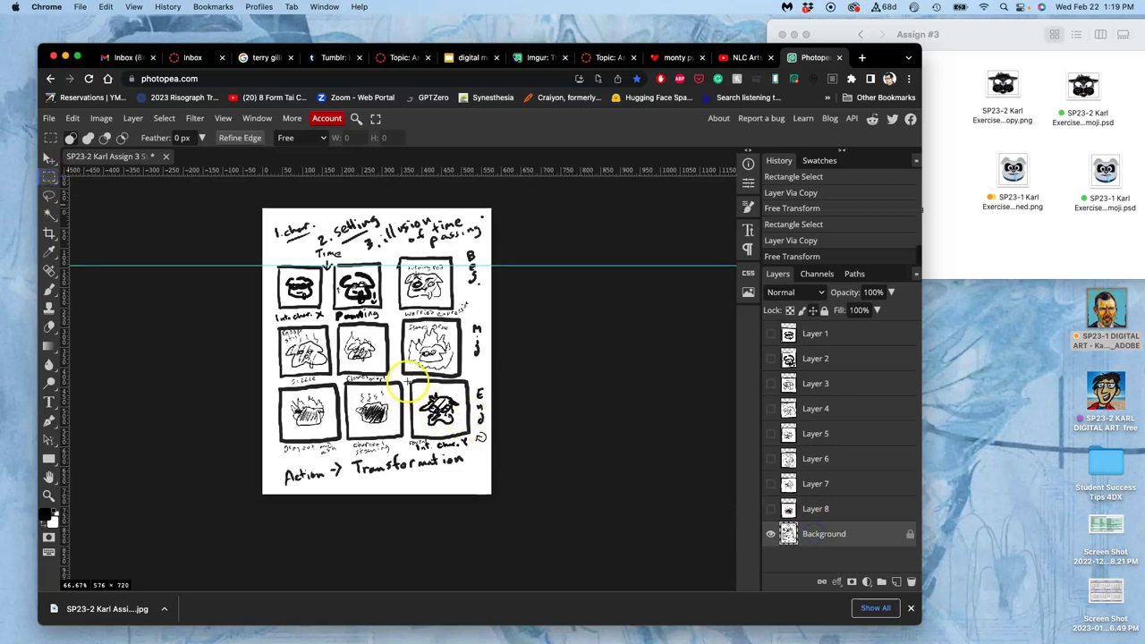
Copy the bottom-right panel onto Layer 9 and enlarge it to about 416%.
left_click_drag(408, 380, 469, 437)
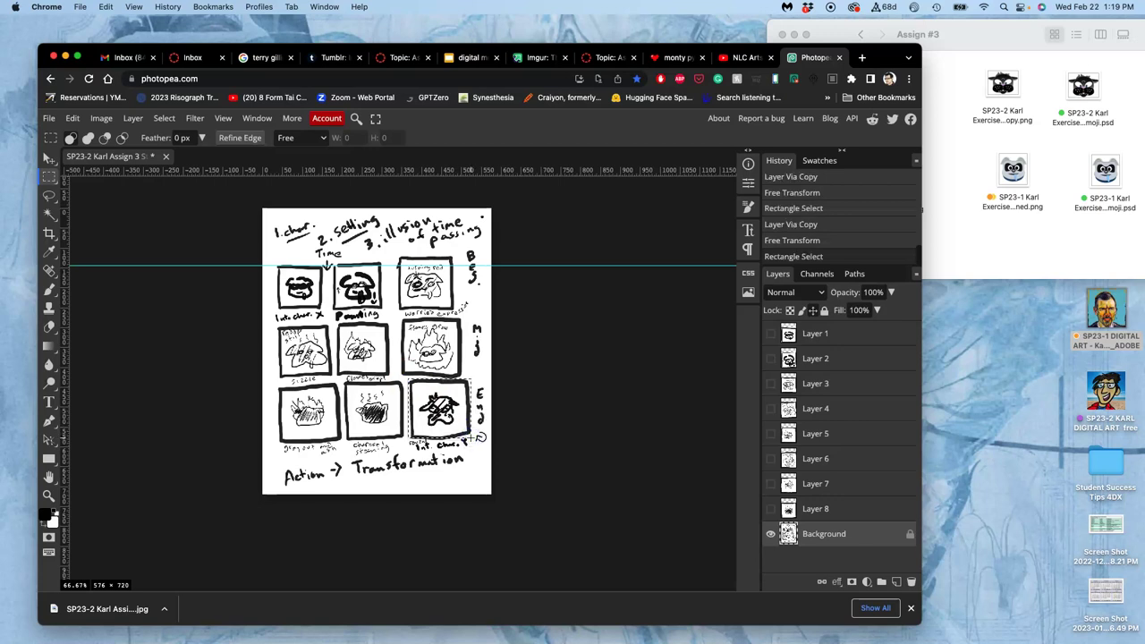
key("super+j")
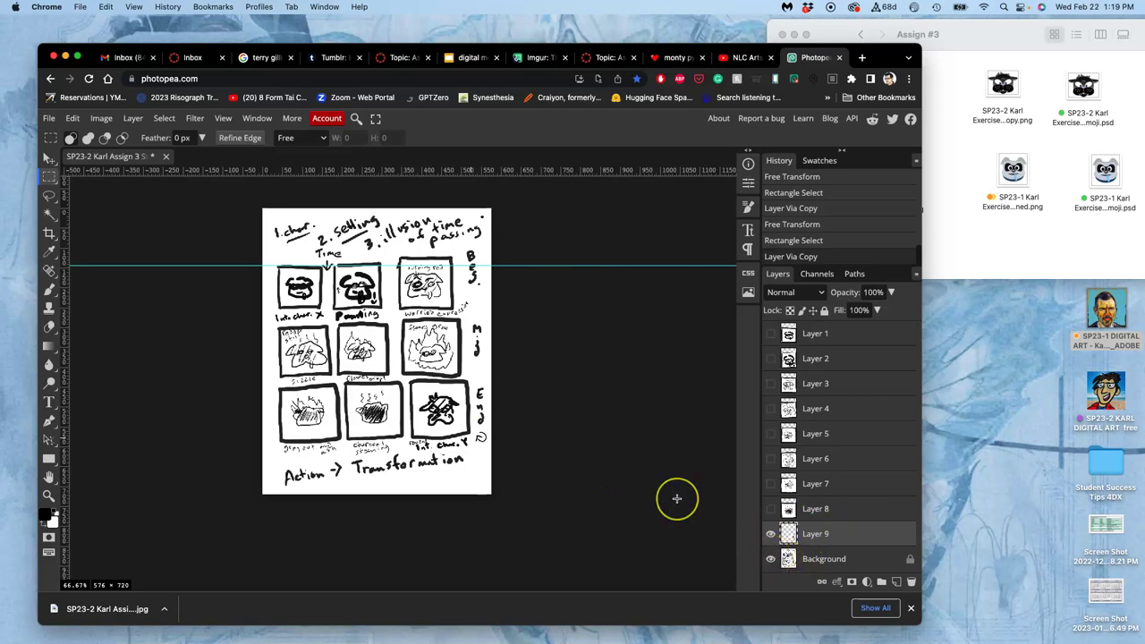
key("super+t")
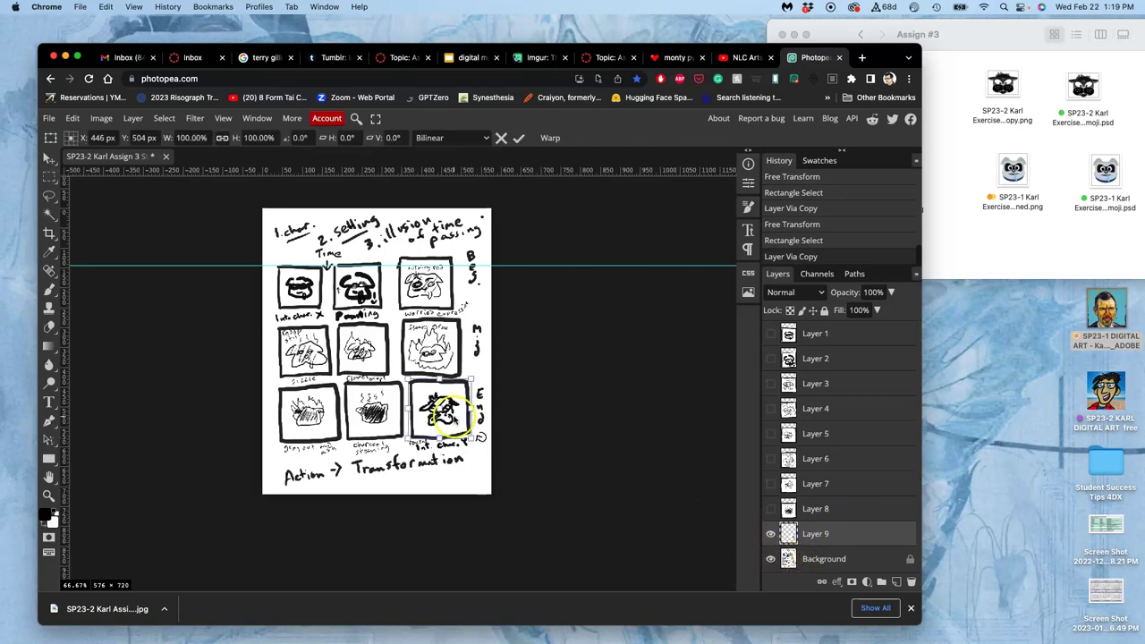
left_click_drag(407, 379, 286, 292)
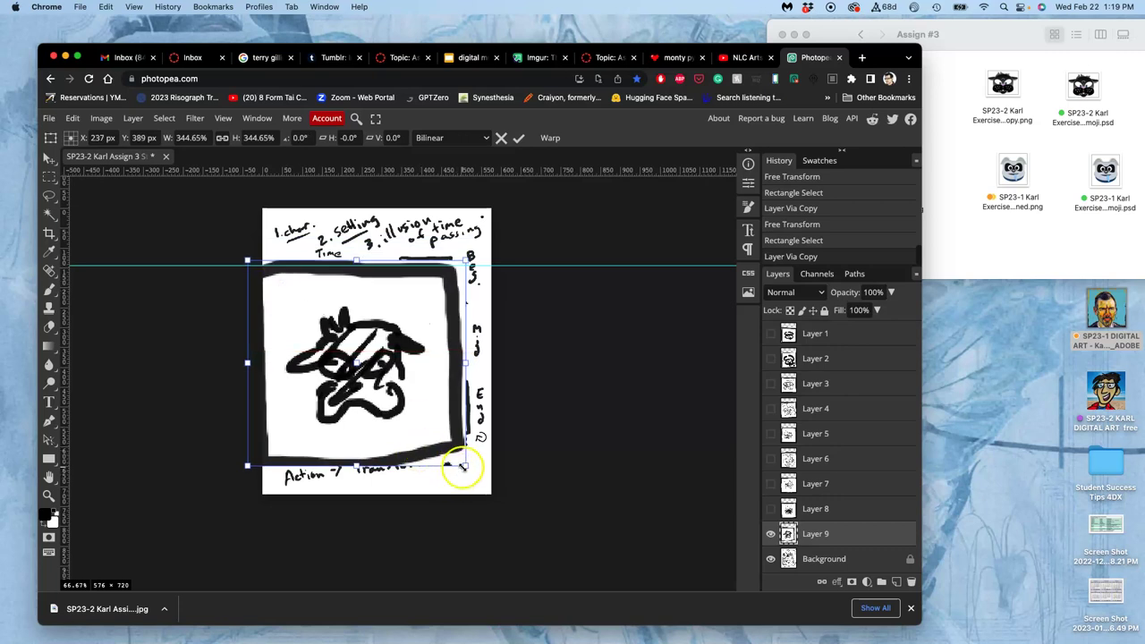
left_click_drag(465, 465, 518, 530)
left_click_drag(482, 456, 478, 458)
key("Return")
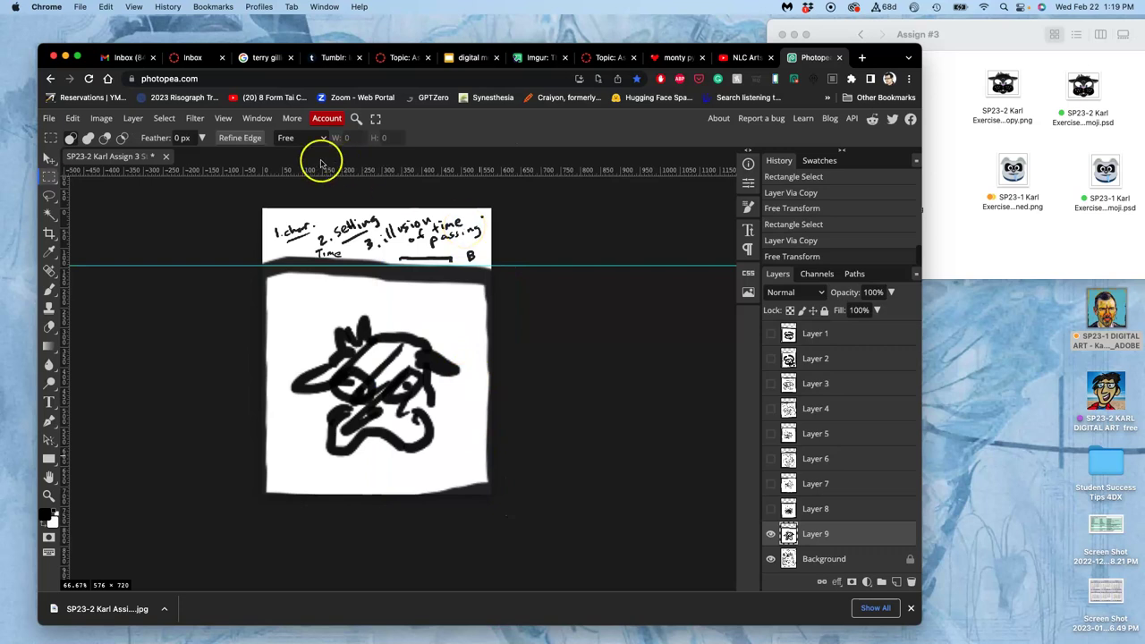
left_click(251, 119)
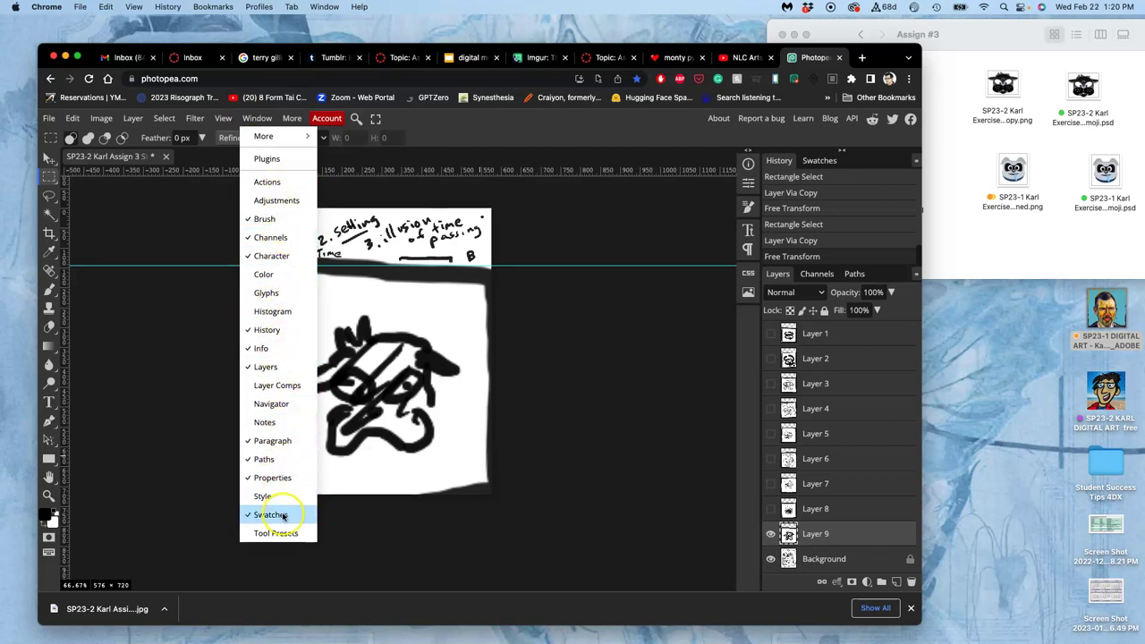
Delete the original storyboard Background layer, leaving only Layers 1–9.
left_click(483, 472)
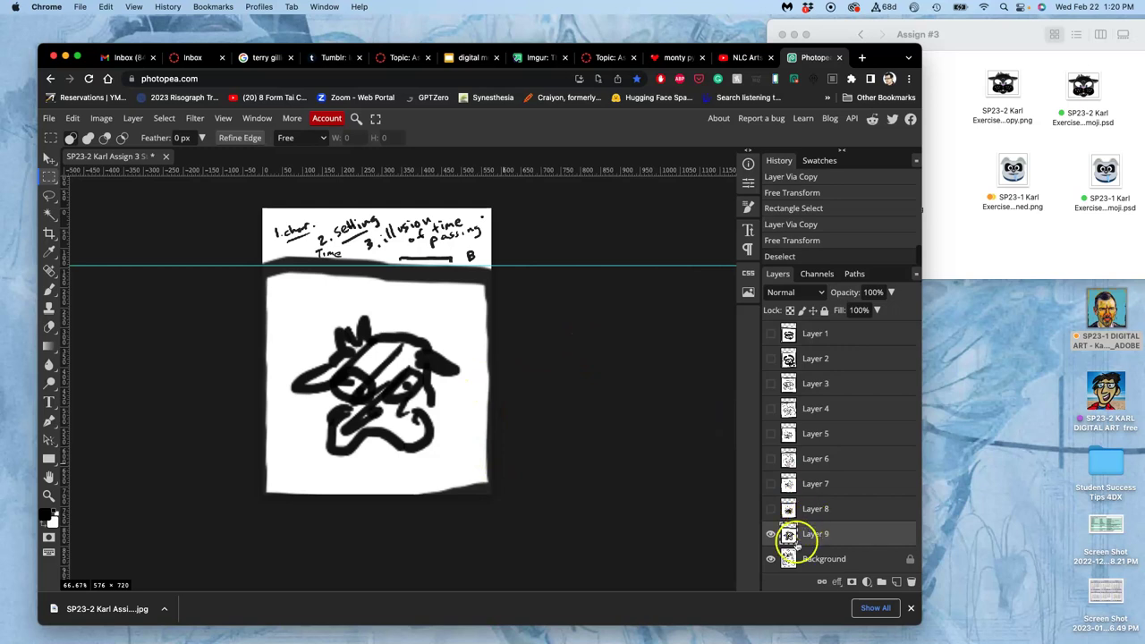
left_click(816, 561)
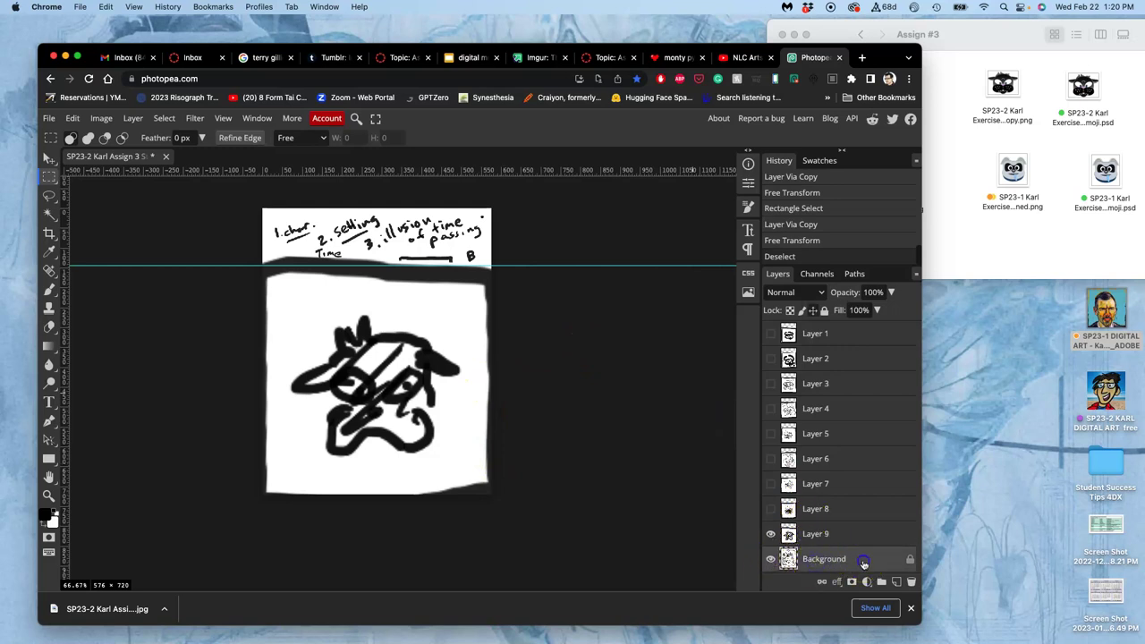
left_click_drag(857, 561, 790, 555)
left_click(770, 559)
left_click(769, 559)
key("Delete")
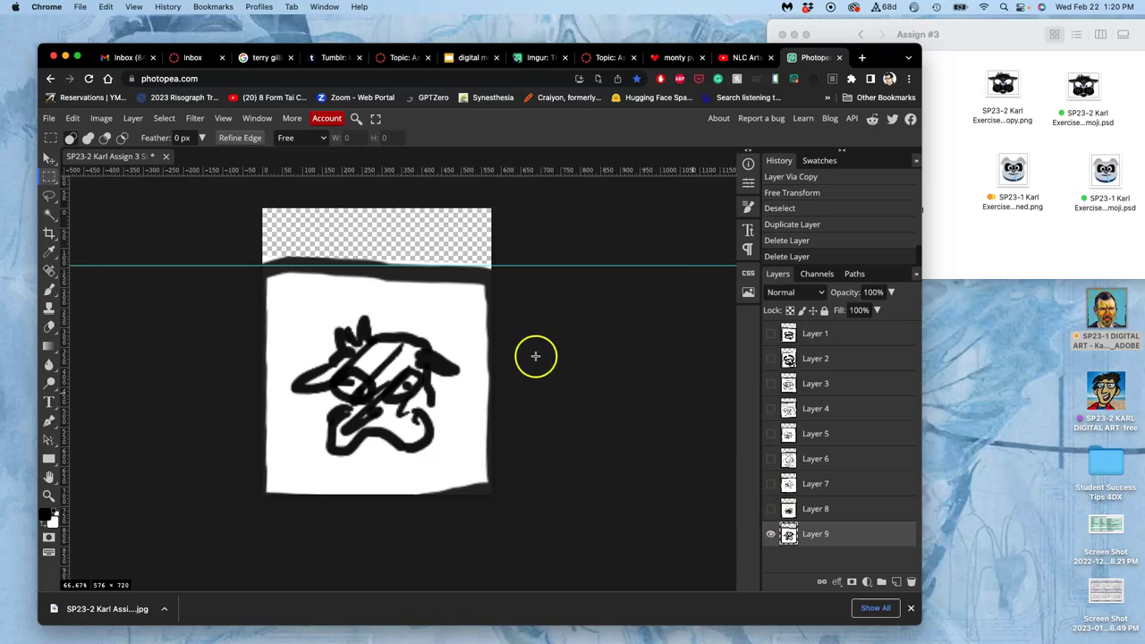
Crop off the transparent top strip, making the canvas a 576×576 square.
left_click(49, 233)
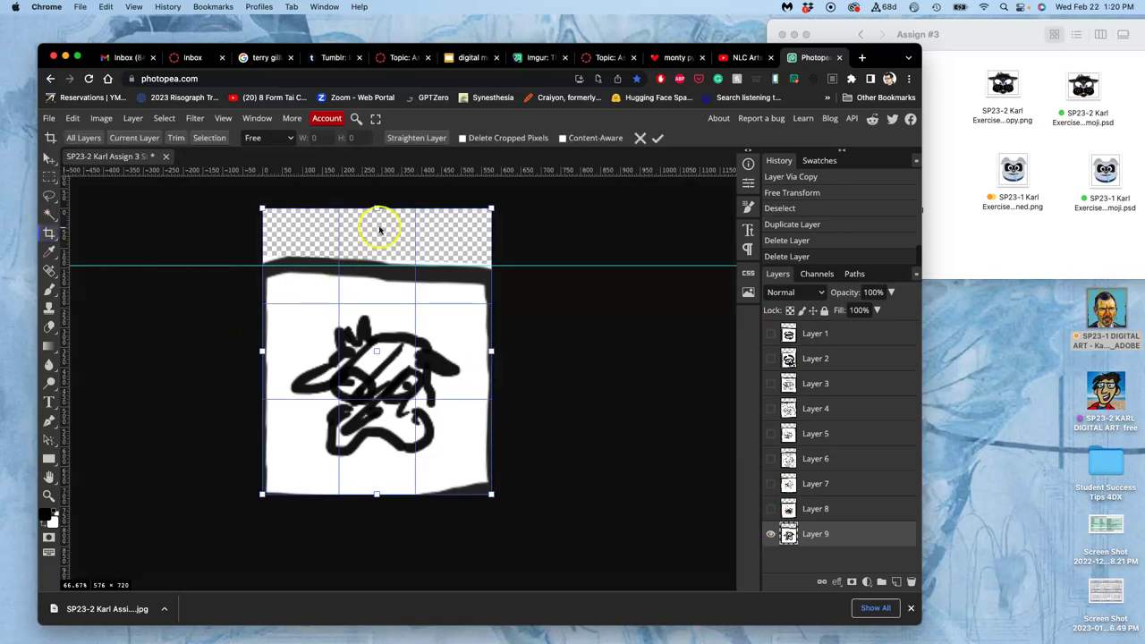
left_click_drag(376, 209, 375, 265)
key("Return")
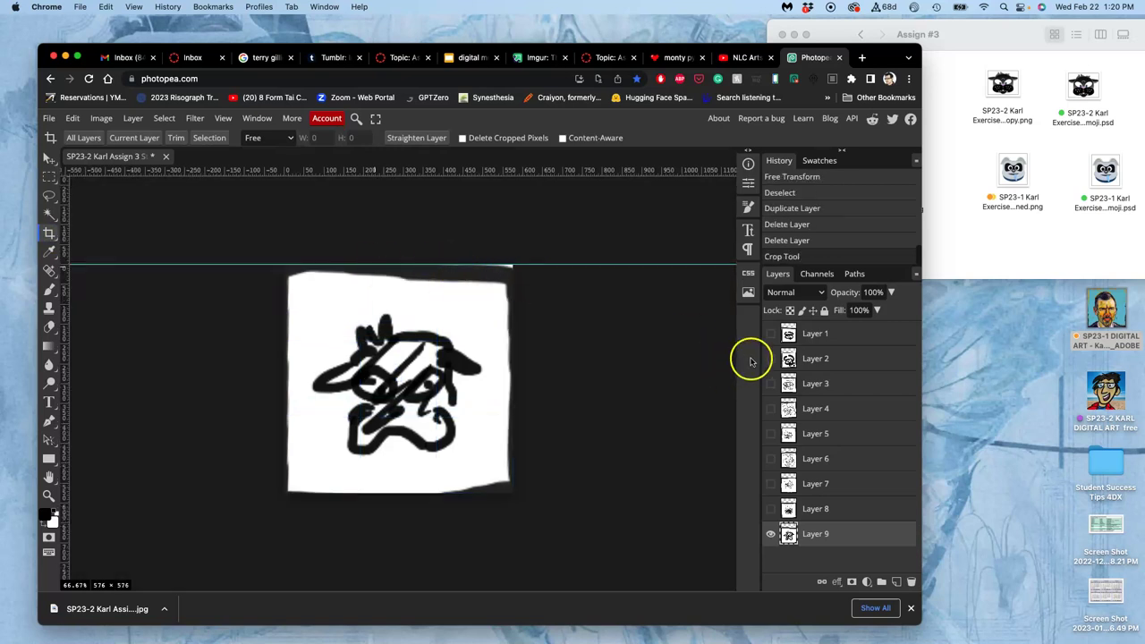
Resize the image to 8 × 8 inches at 100 DPI, giving 800 × 800 pixels.
left_click(101, 119)
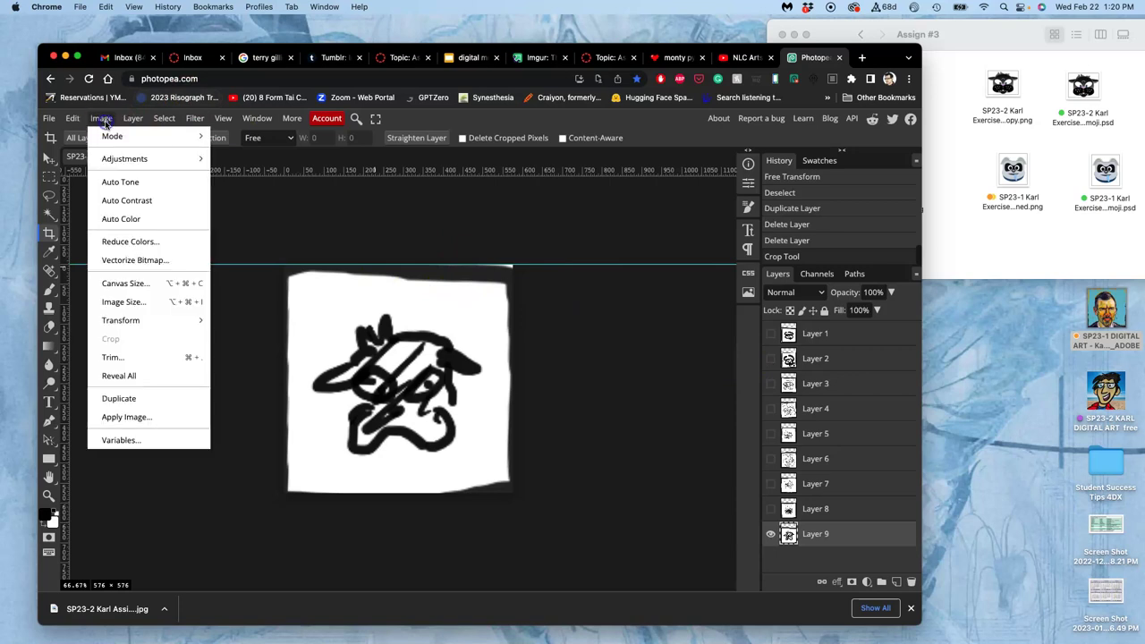
left_click(124, 301)
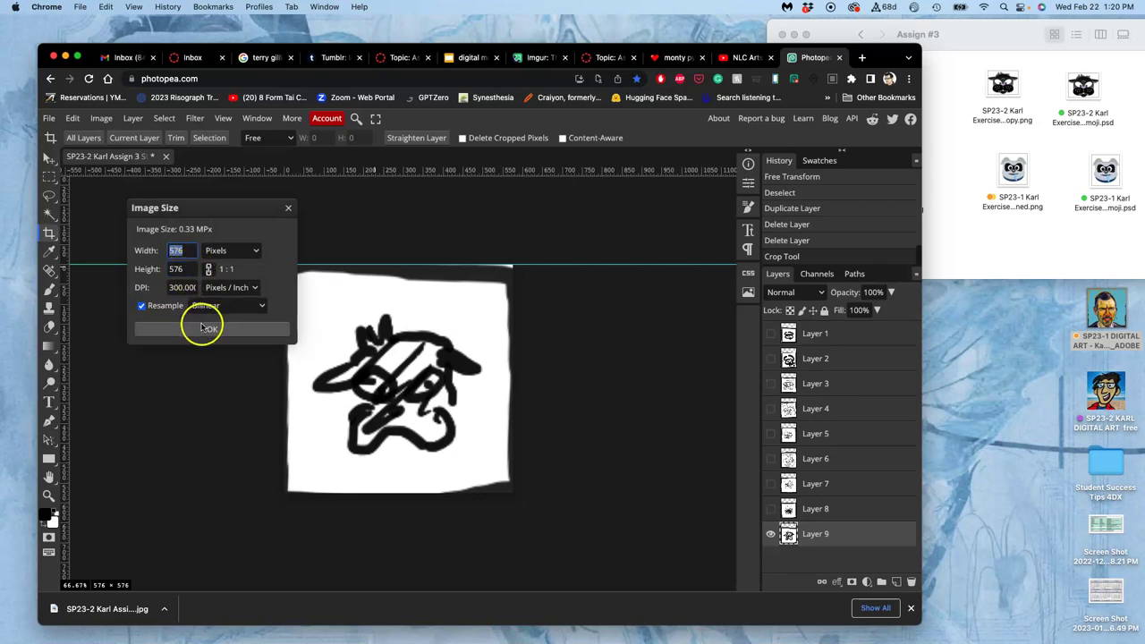
left_click(223, 251)
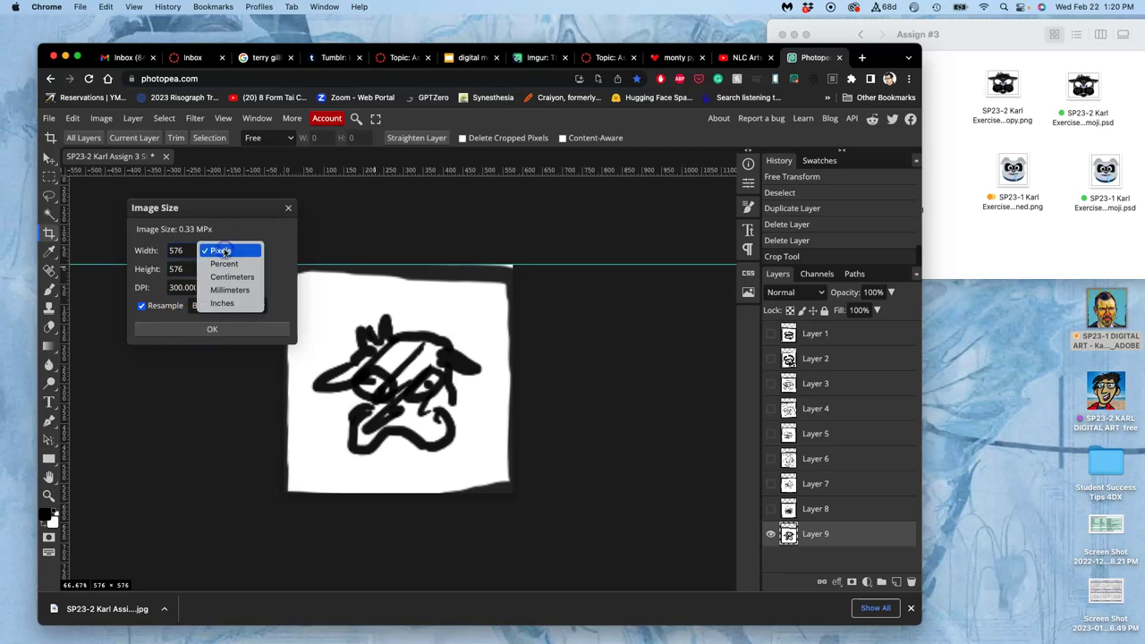
left_click(225, 304)
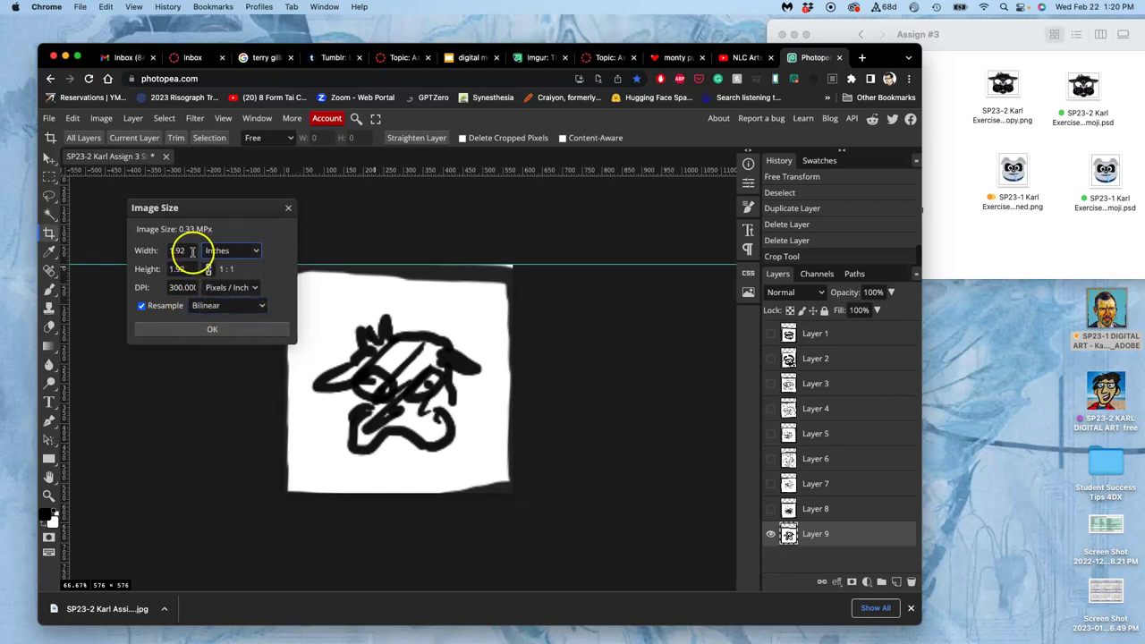
left_click_drag(184, 250, 159, 253)
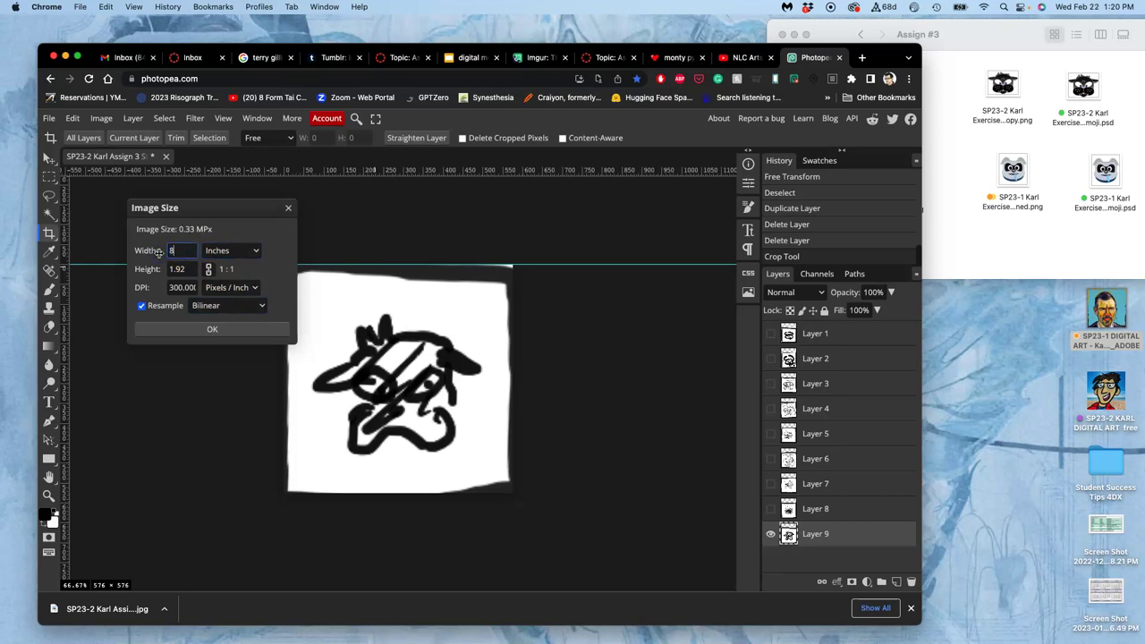
left_click(181, 287)
left_click(212, 329)
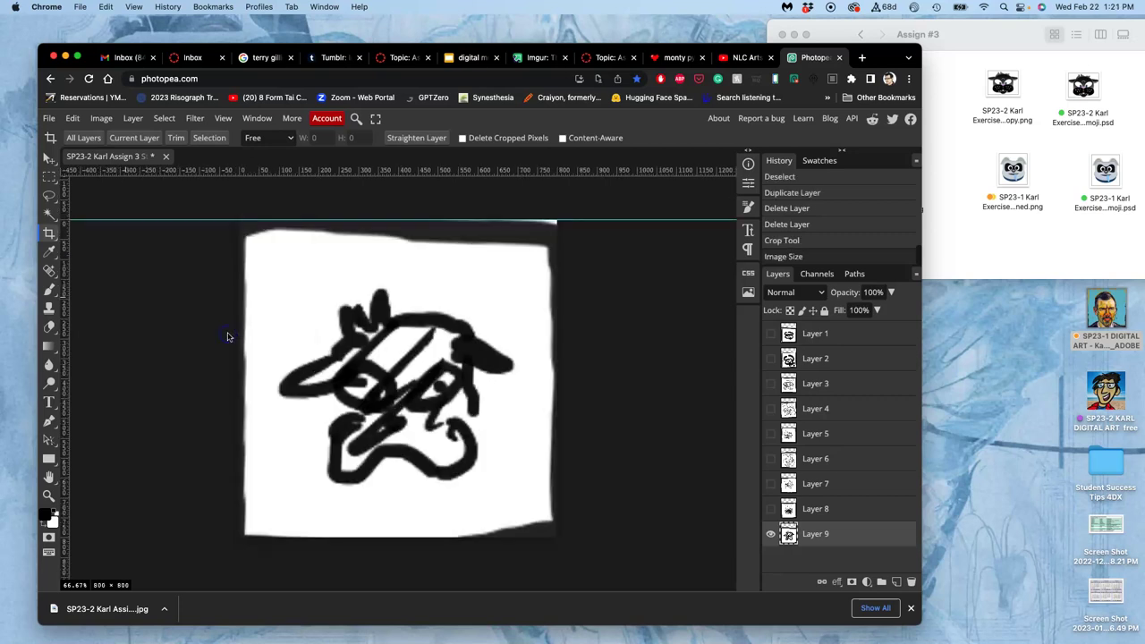
Make the hidden Layers 8 down to 2 visible again.
left_click(374, 286)
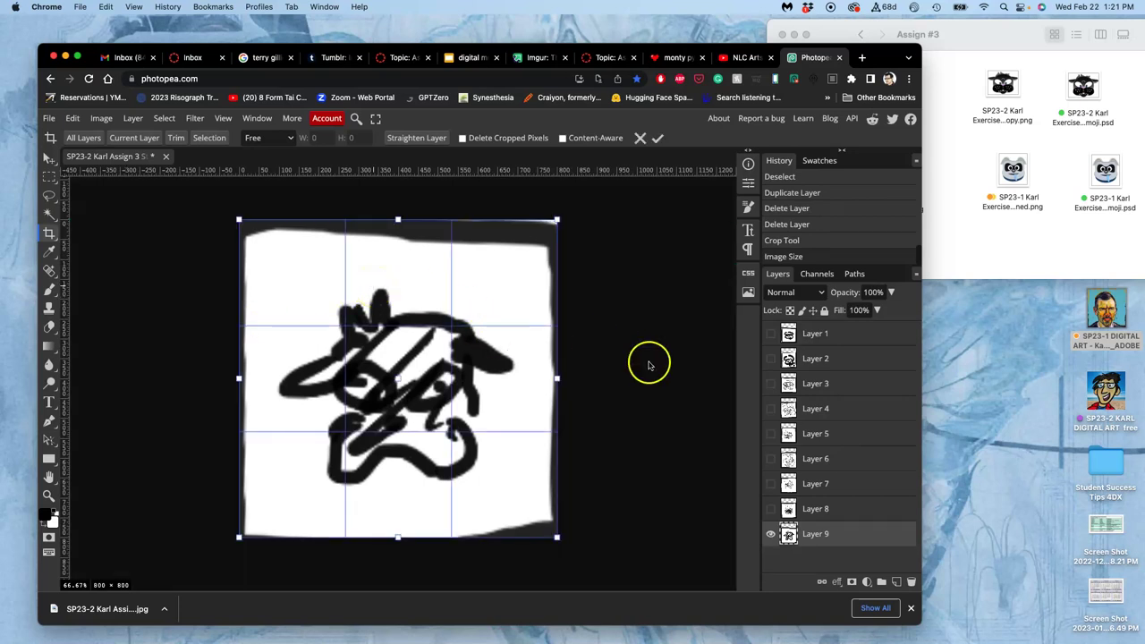
left_click(771, 509)
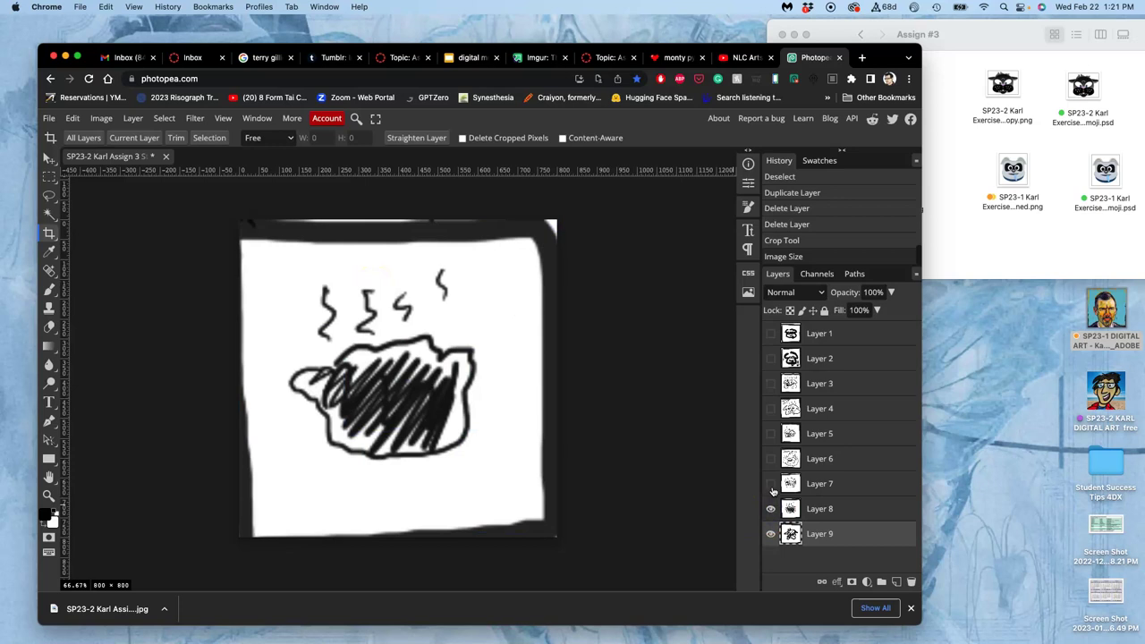
left_click(771, 483)
left_click(770, 459)
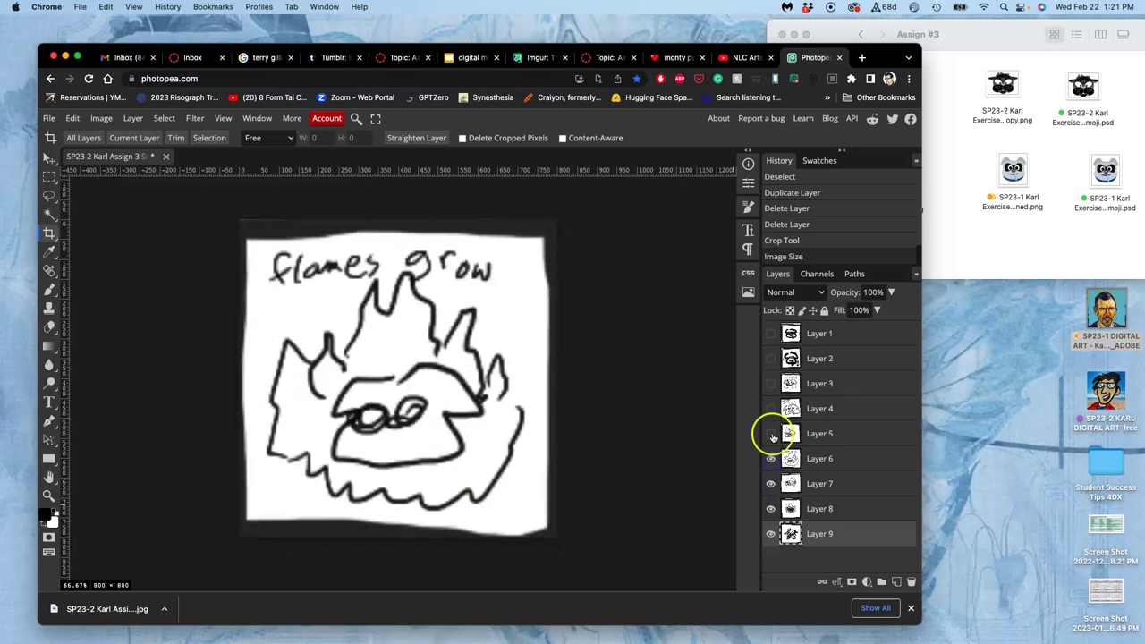
left_click(771, 433)
left_click(771, 409)
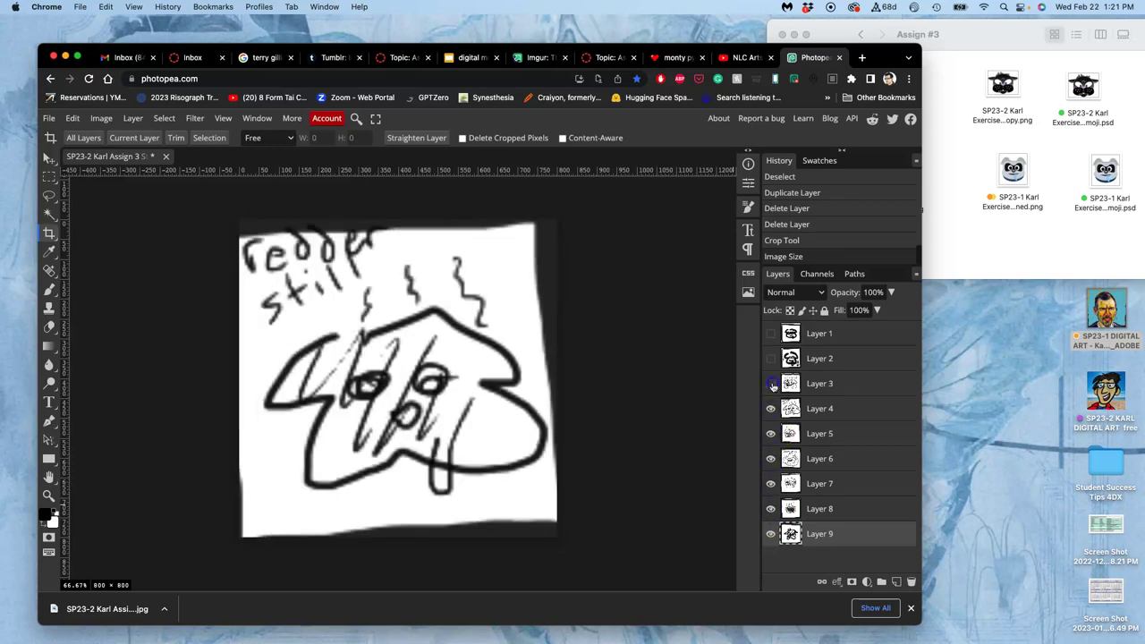
left_click(770, 383)
left_click(771, 359)
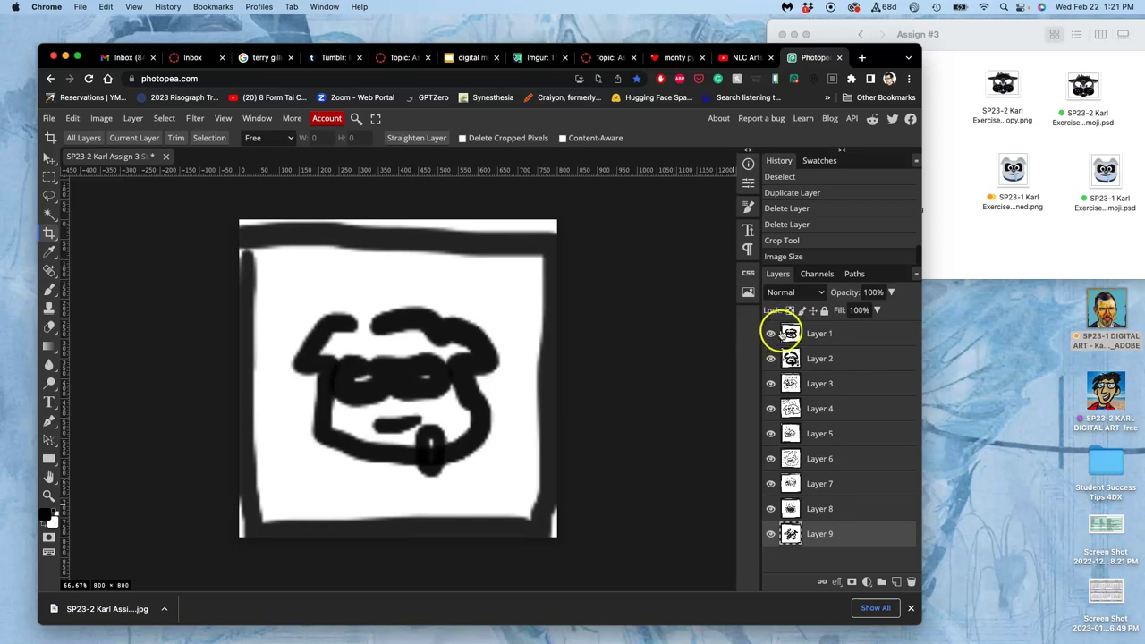
Select Layer 1 and scale its drawing up to about 105%.
left_click(818, 333)
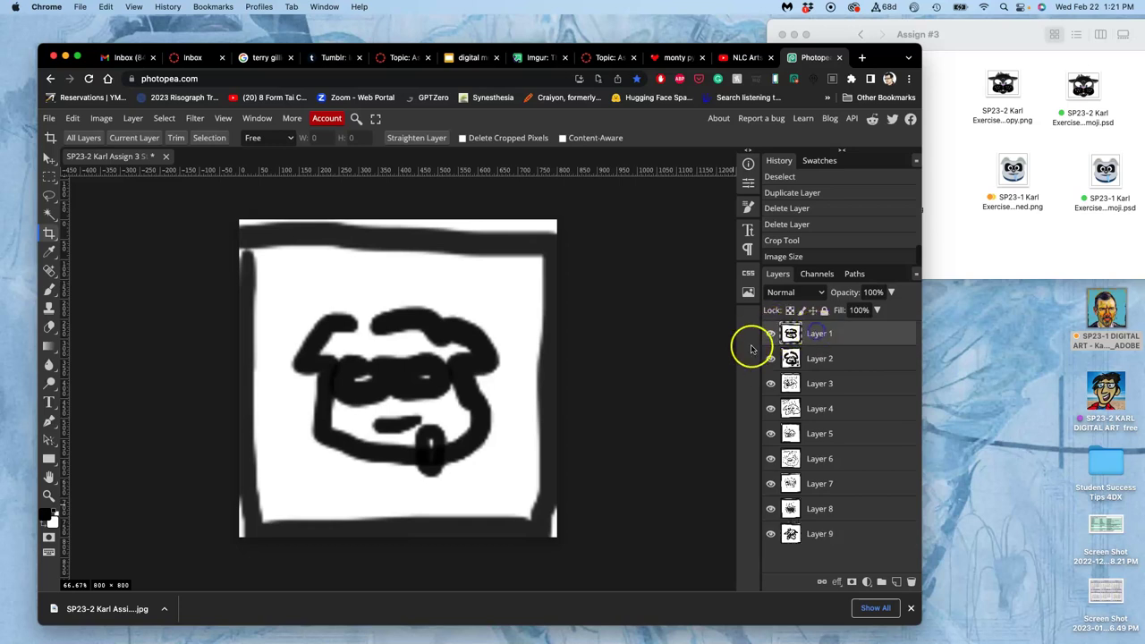
left_click(498, 350)
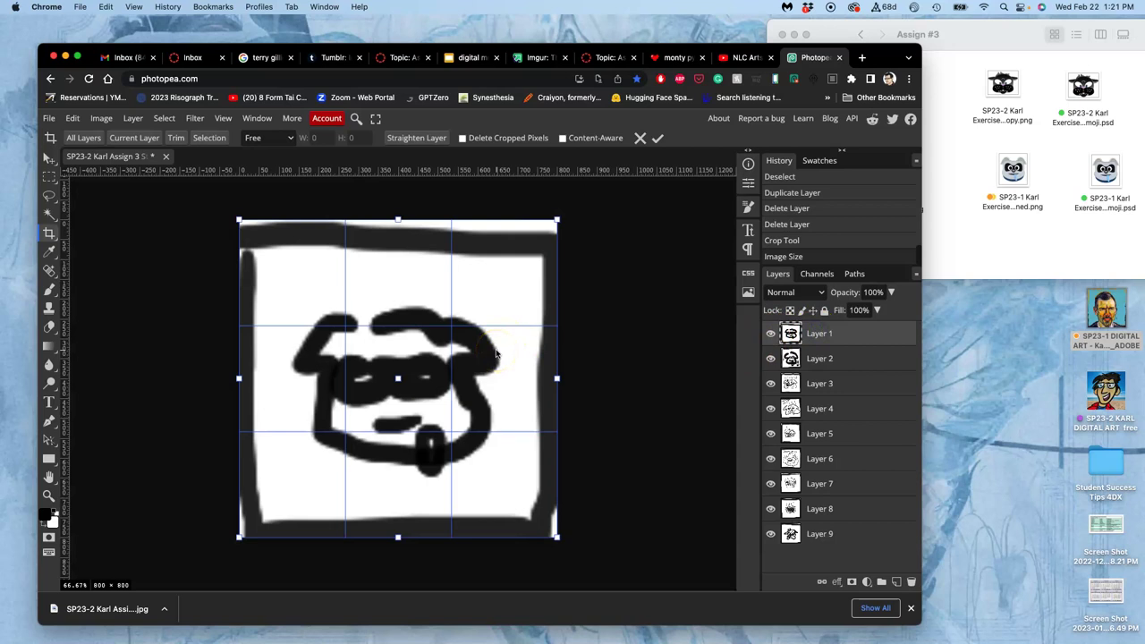
key("super+t")
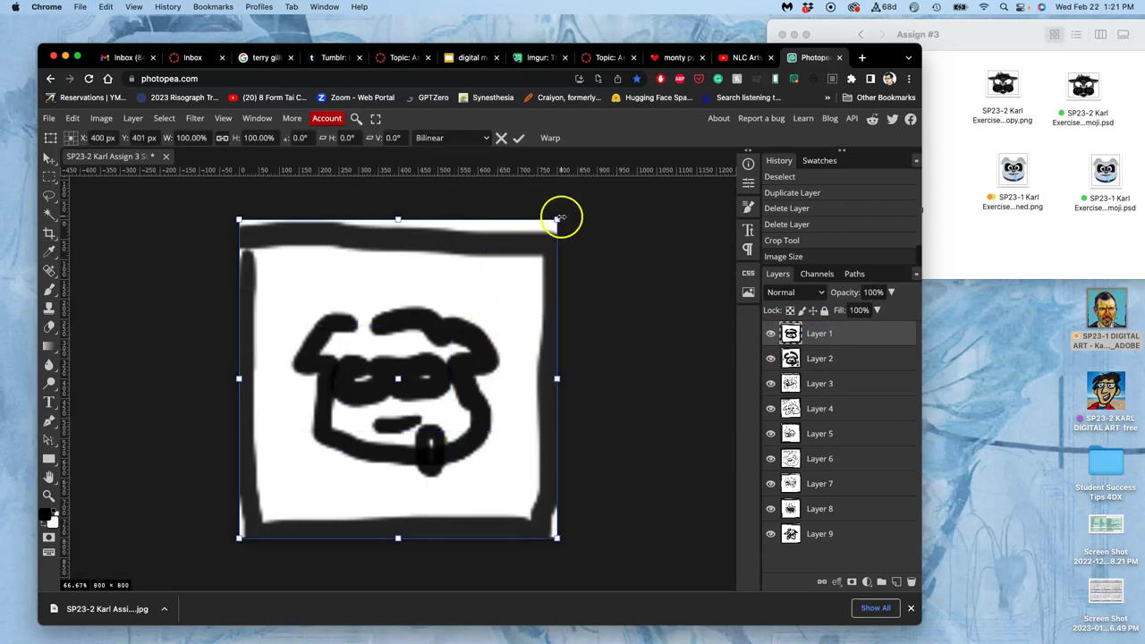
left_click_drag(559, 216, 530, 235)
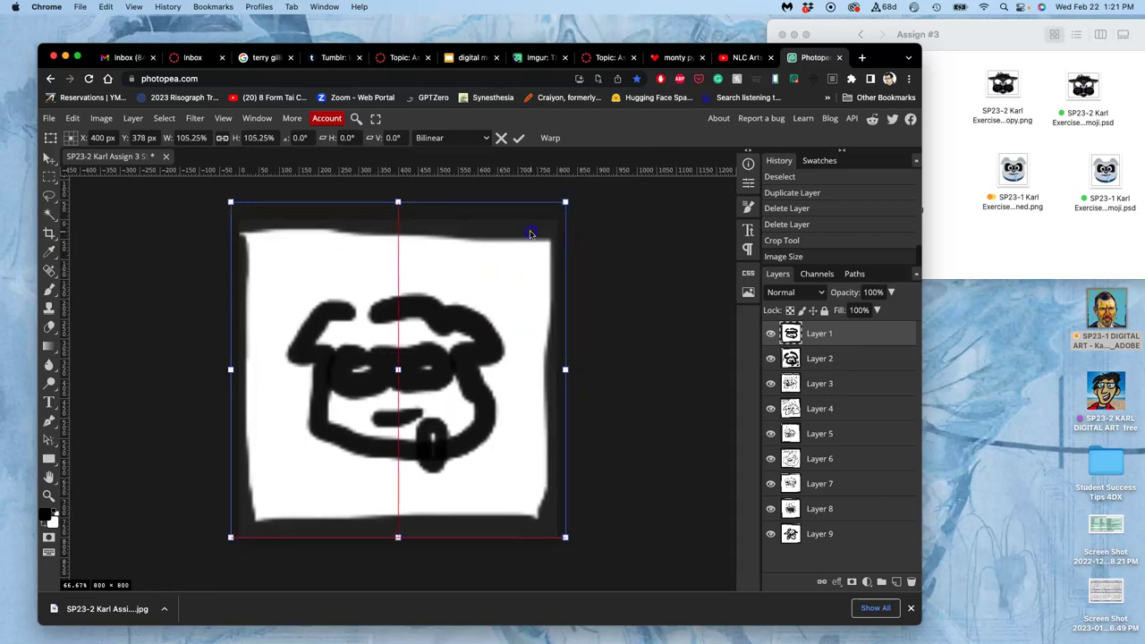
Commit Layer 1's roughly 105% enlargement and discard the stray crop box.
key("Return")
left_click_drag(581, 259, 198, 323)
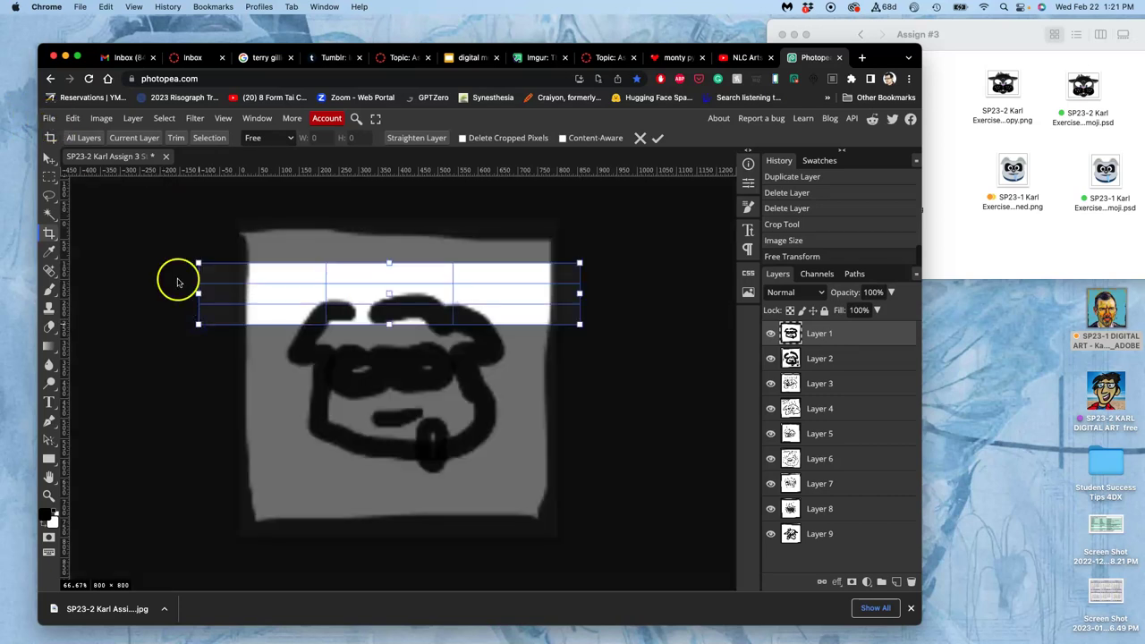
left_click(50, 195)
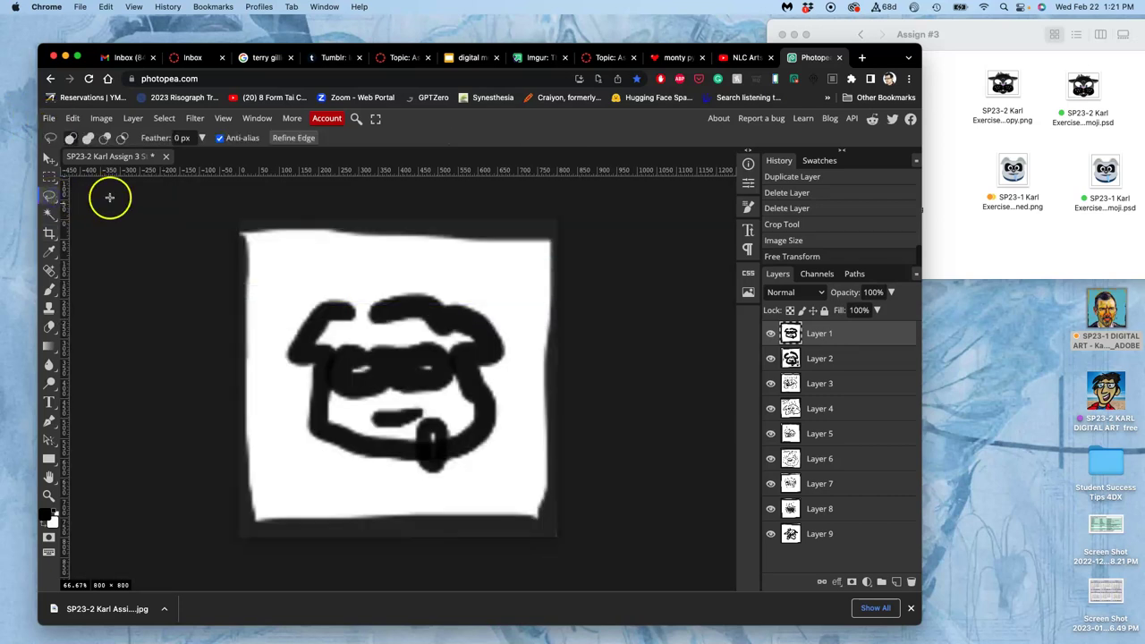
Export the first frame (Layer 1) as an 800×800 JPG at 70% quality.
left_click(49, 118)
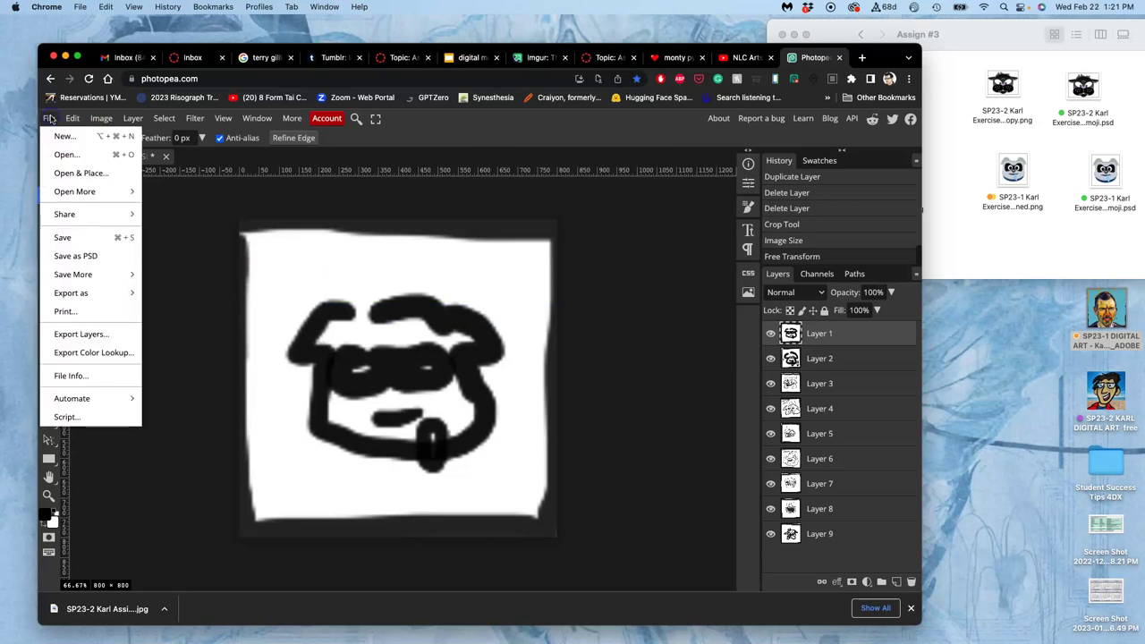
mouse_move(128, 292)
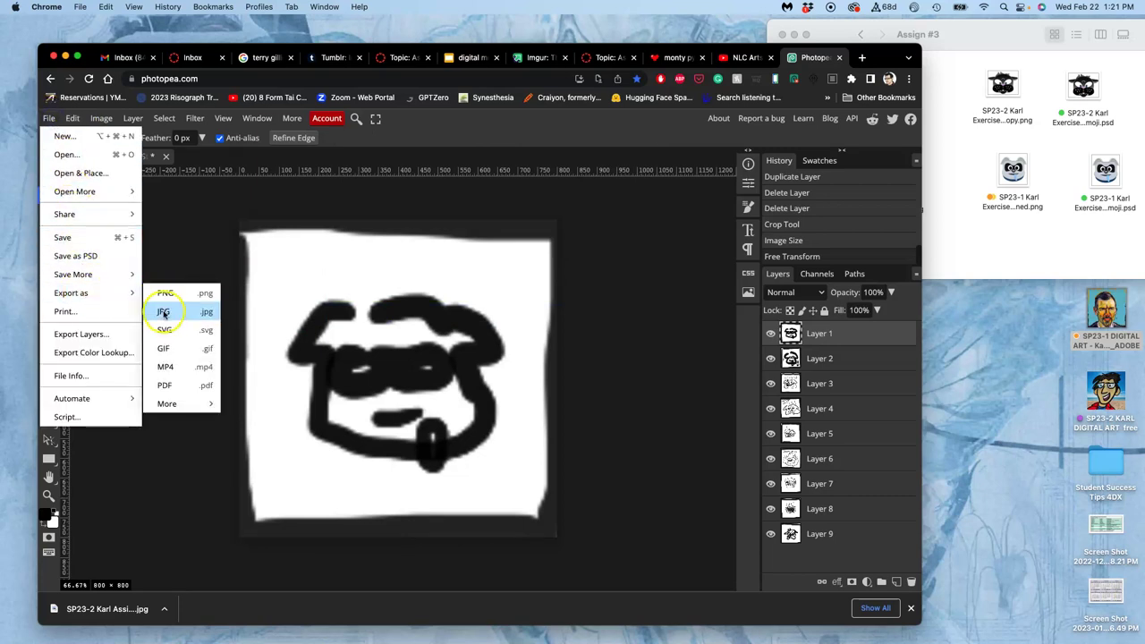
left_click(164, 313)
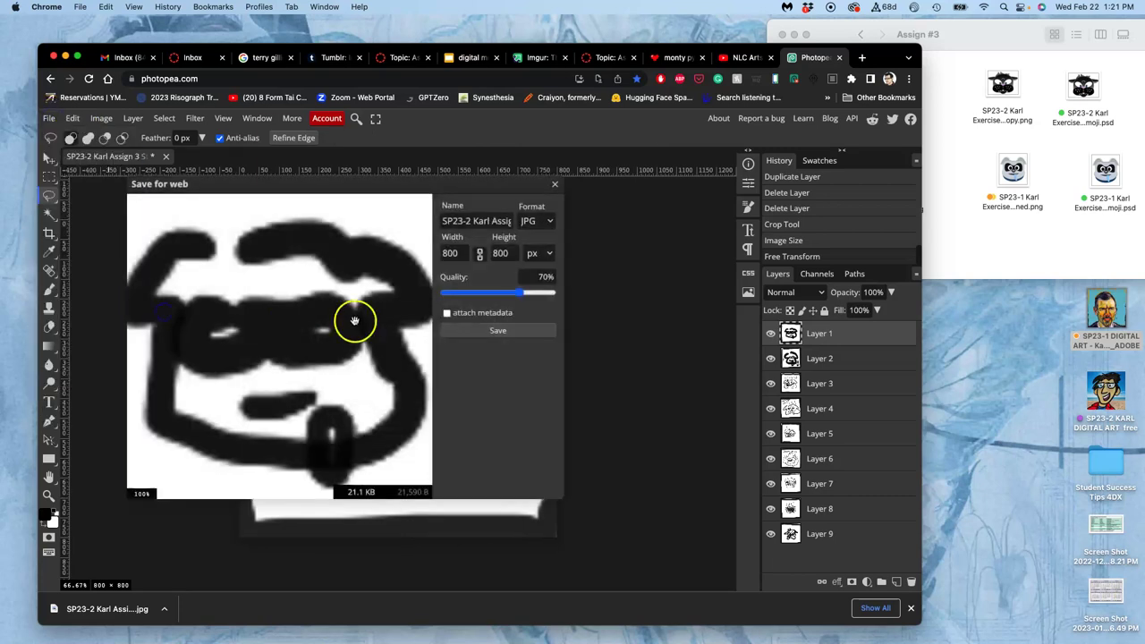
left_click(484, 333)
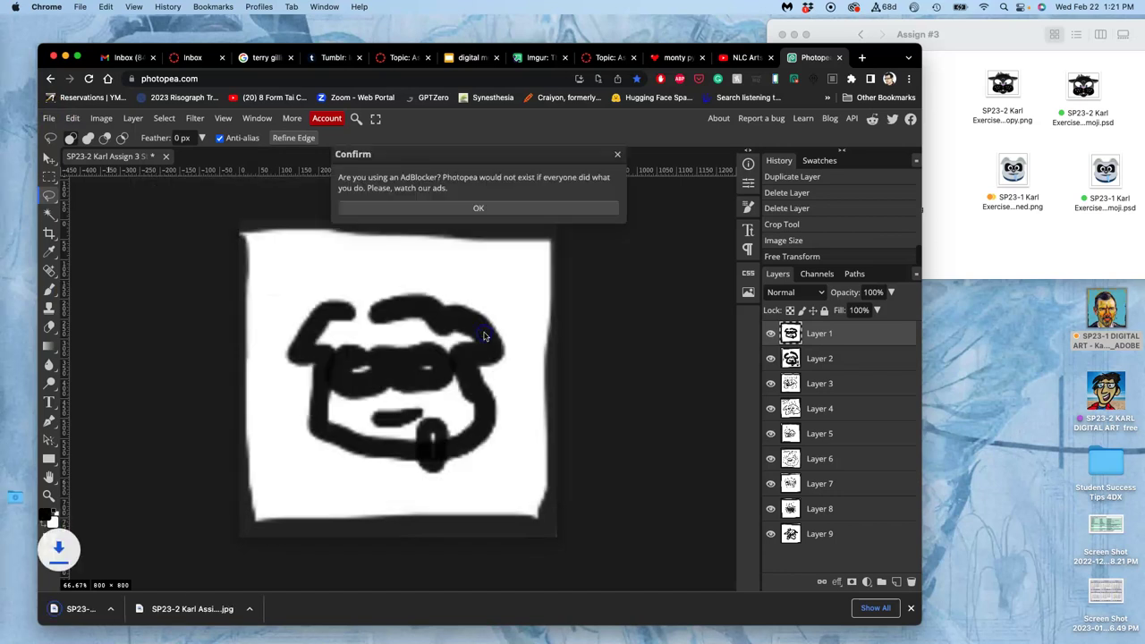
left_click(497, 208)
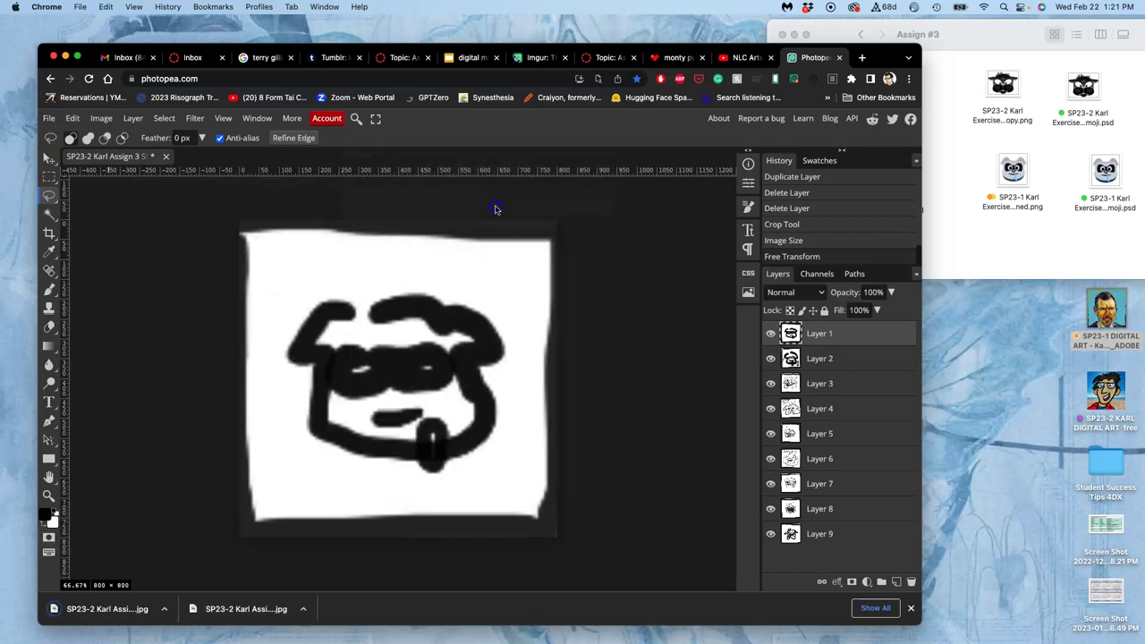
Hide Layer 1 and export the second frame as an 800×800 JPG.
left_click(770, 334)
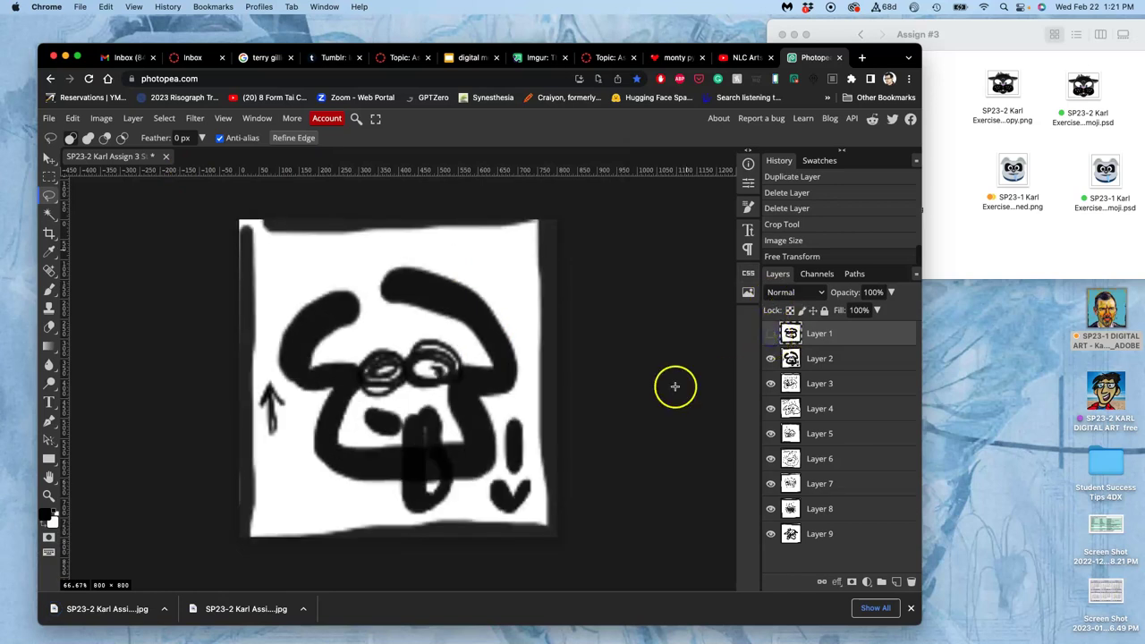
left_click(48, 119)
mouse_move(71, 293)
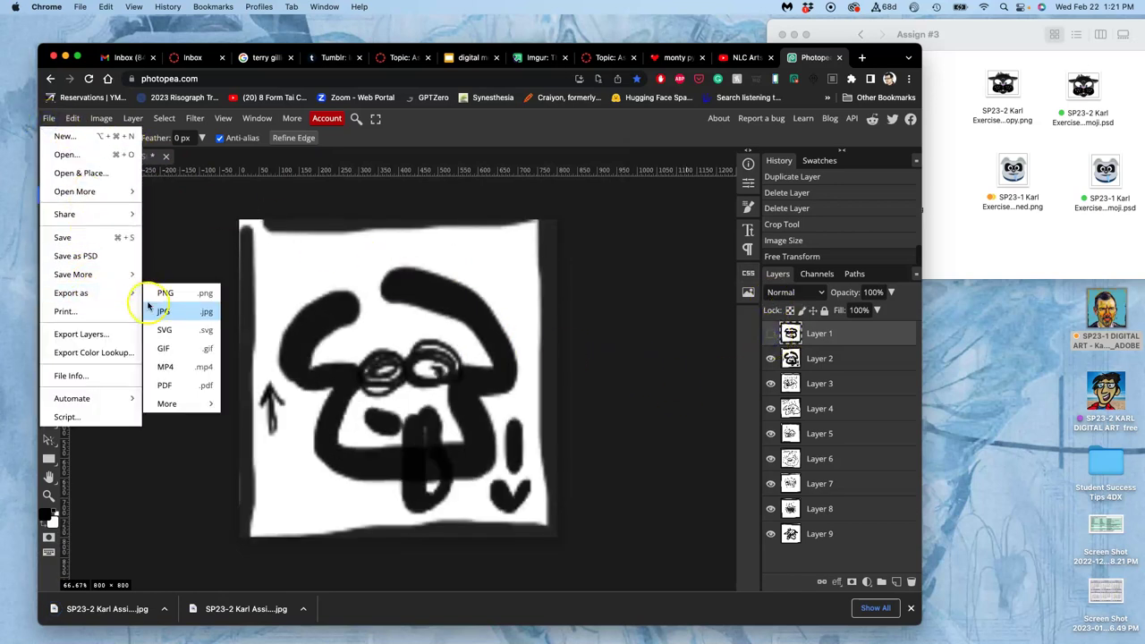
left_click(155, 313)
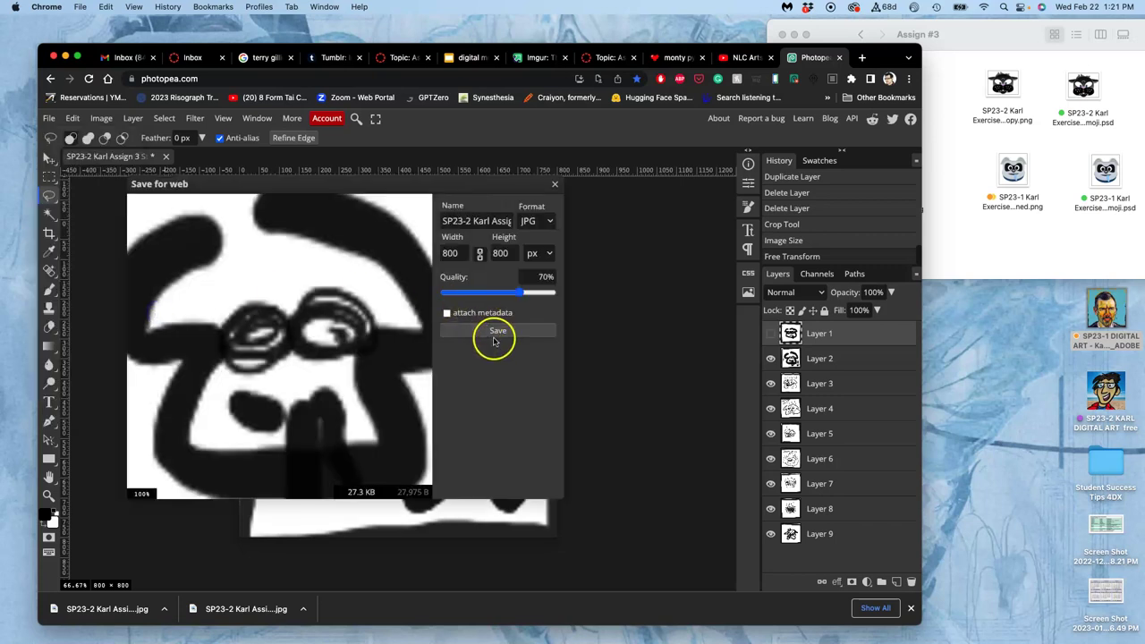
left_click(494, 333)
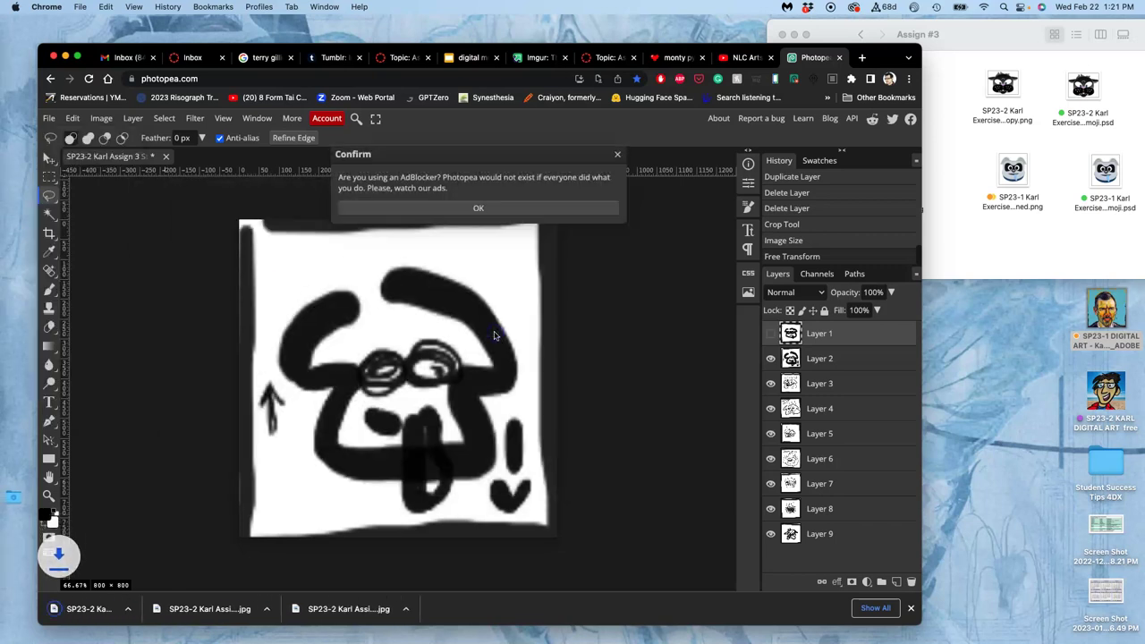
left_click(464, 206)
Check the two new 800×800 JPGs in Finder's Downloads folder, then return to Photopea.
mouse_move(11, 548)
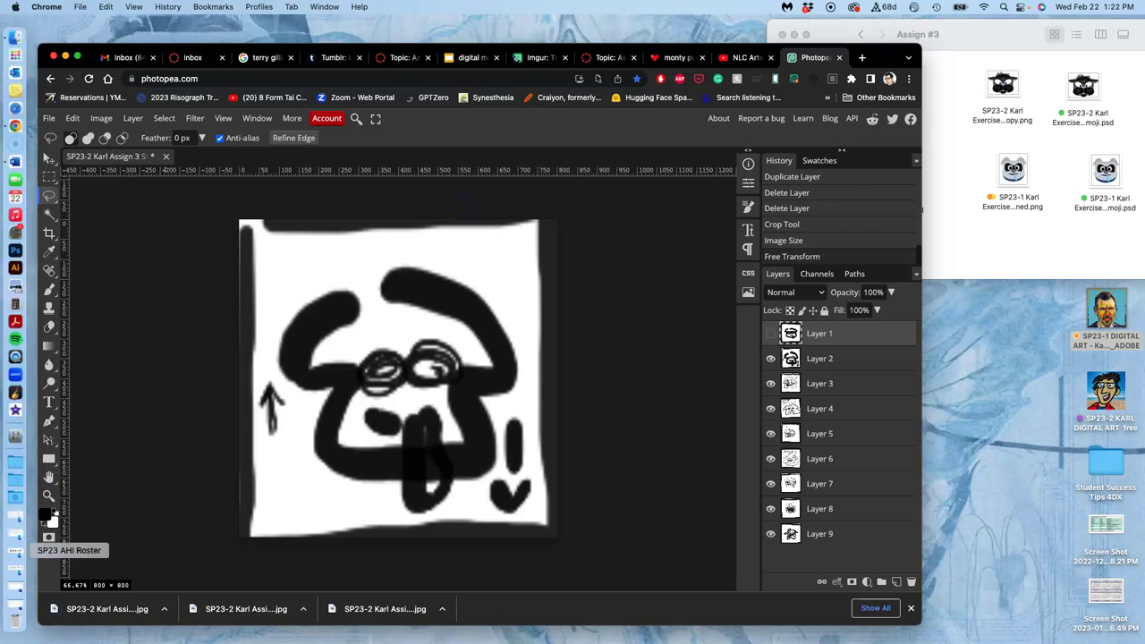
left_click(11, 501)
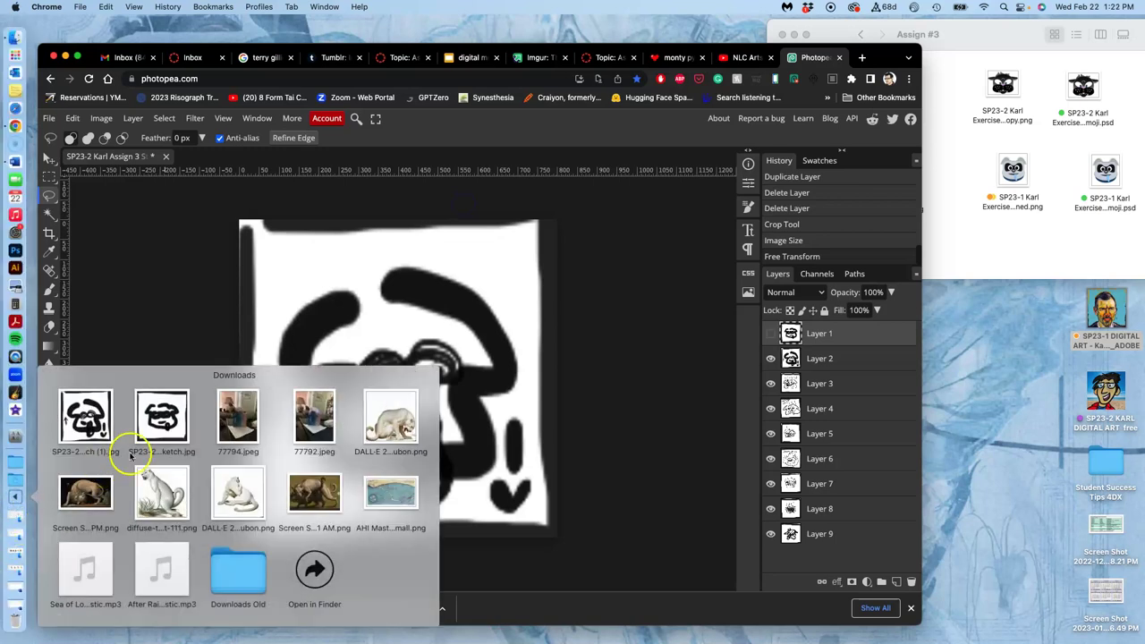
left_click(314, 569)
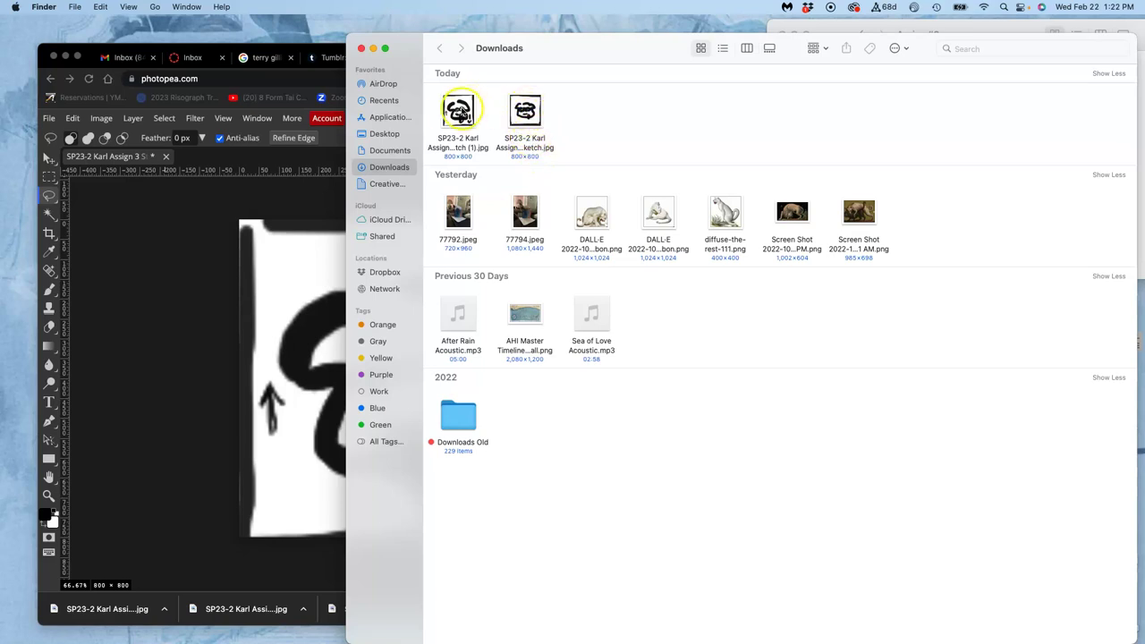
left_click(301, 251)
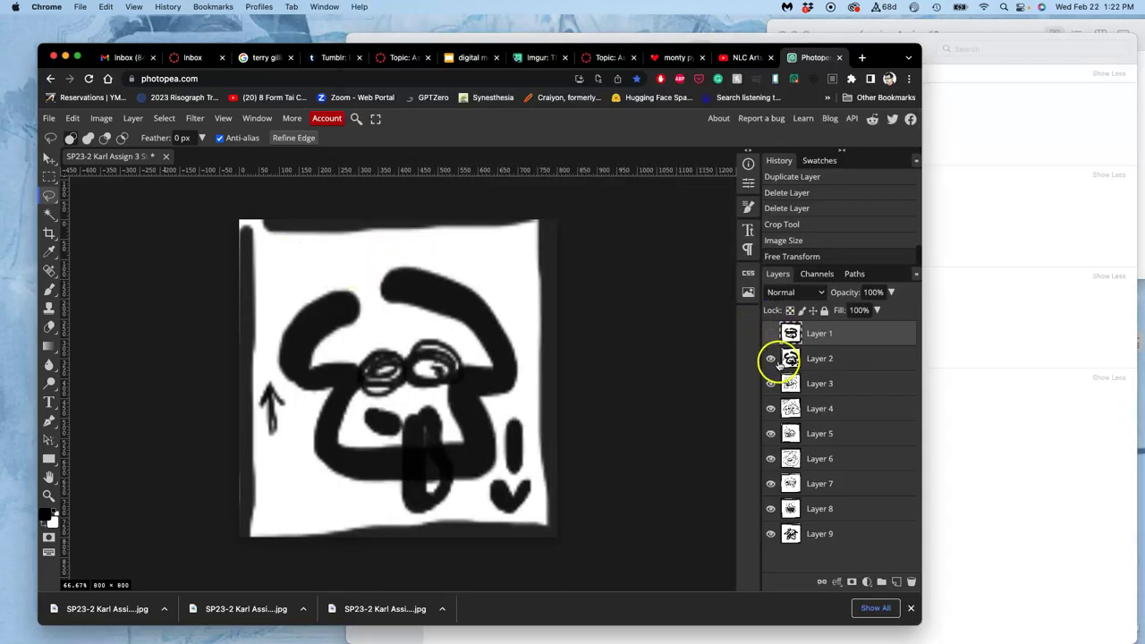
Hide Layer 2 and export the turning-red frame as an 800×800 JPG.
left_click(770, 358)
left_click(49, 118)
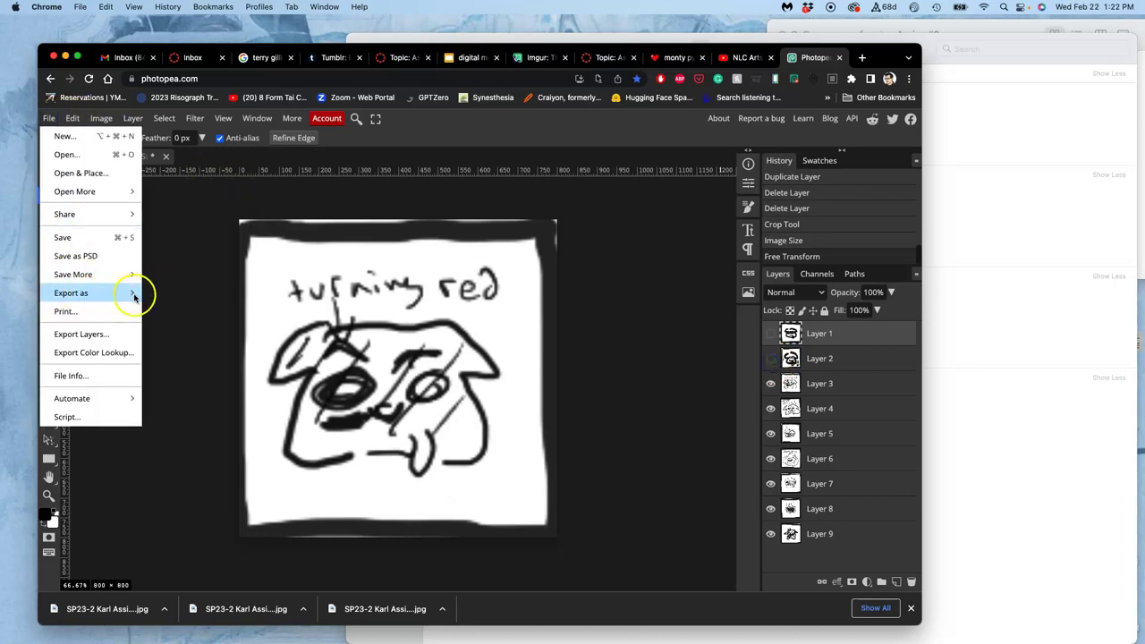
mouse_move(134, 293)
left_click(157, 311)
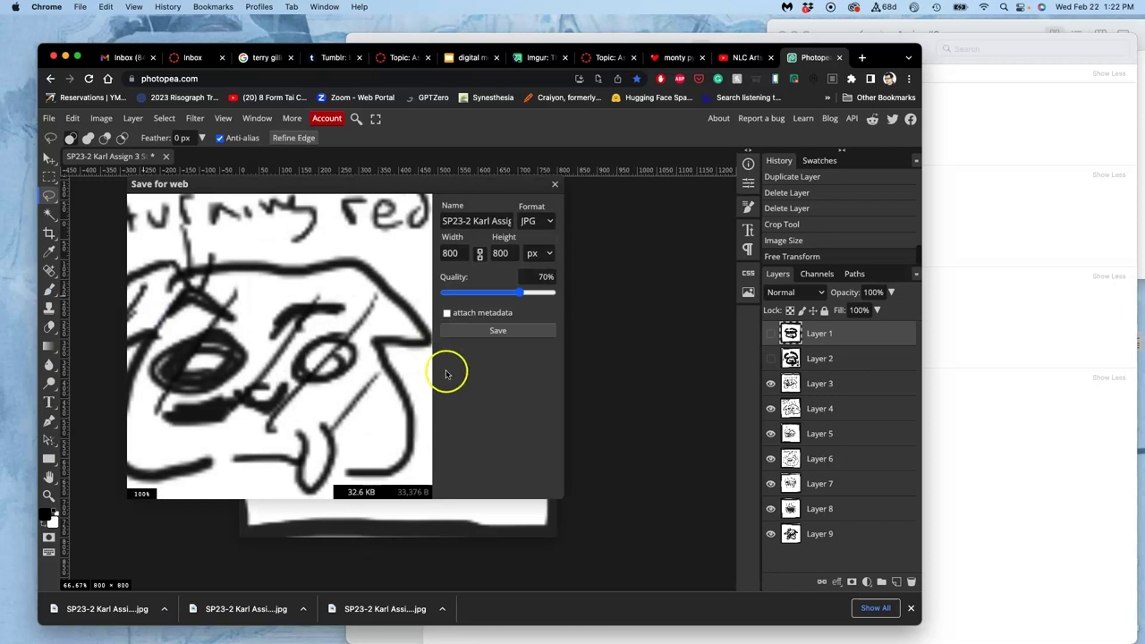
left_click(493, 330)
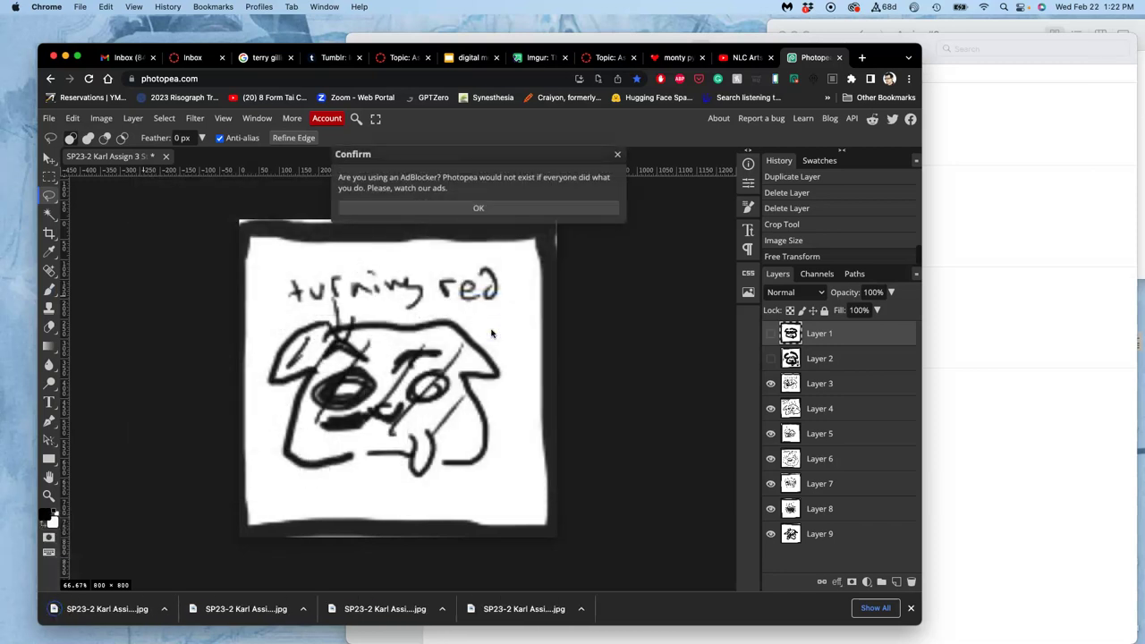
left_click(462, 209)
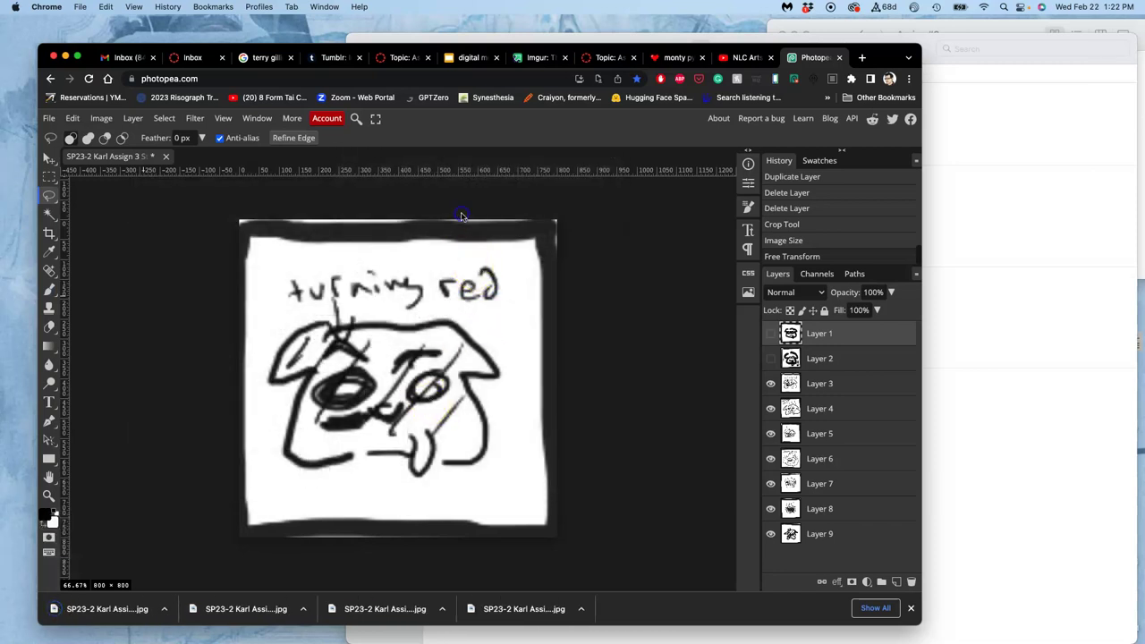
Hide Layer 3 and export the Layer 4 frame as a JPG.
left_click(770, 383)
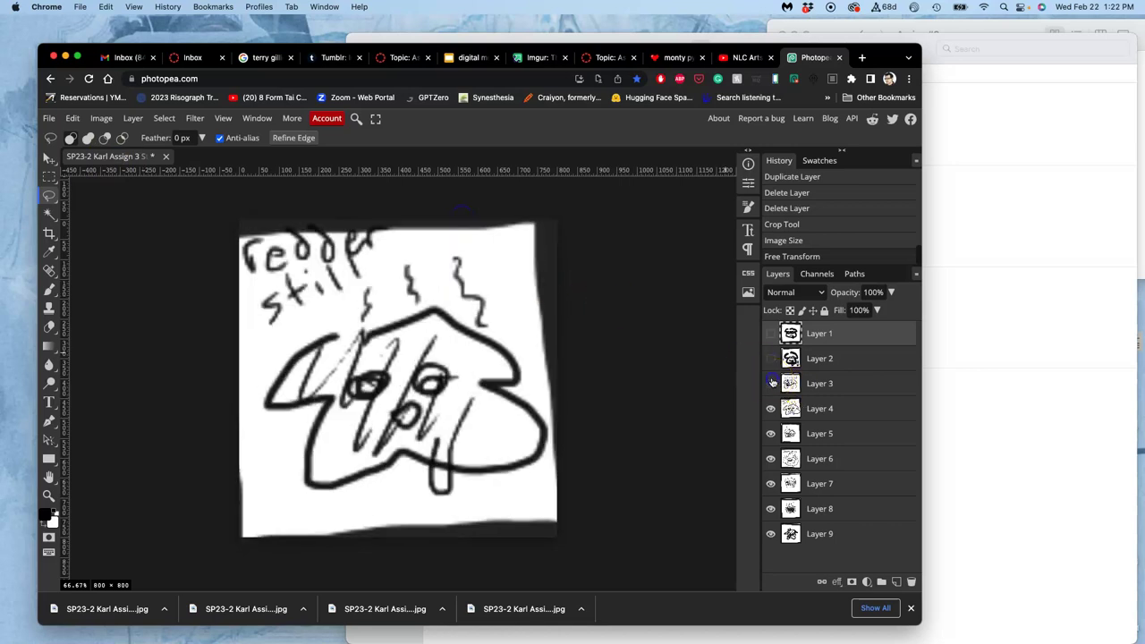
left_click(49, 118)
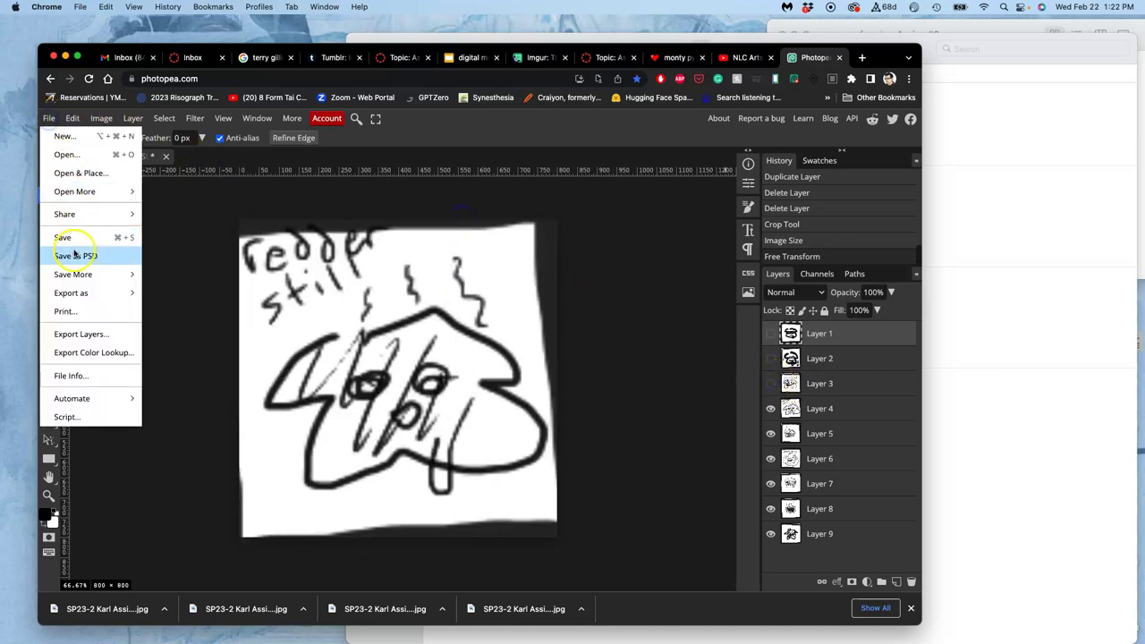
mouse_move(77, 292)
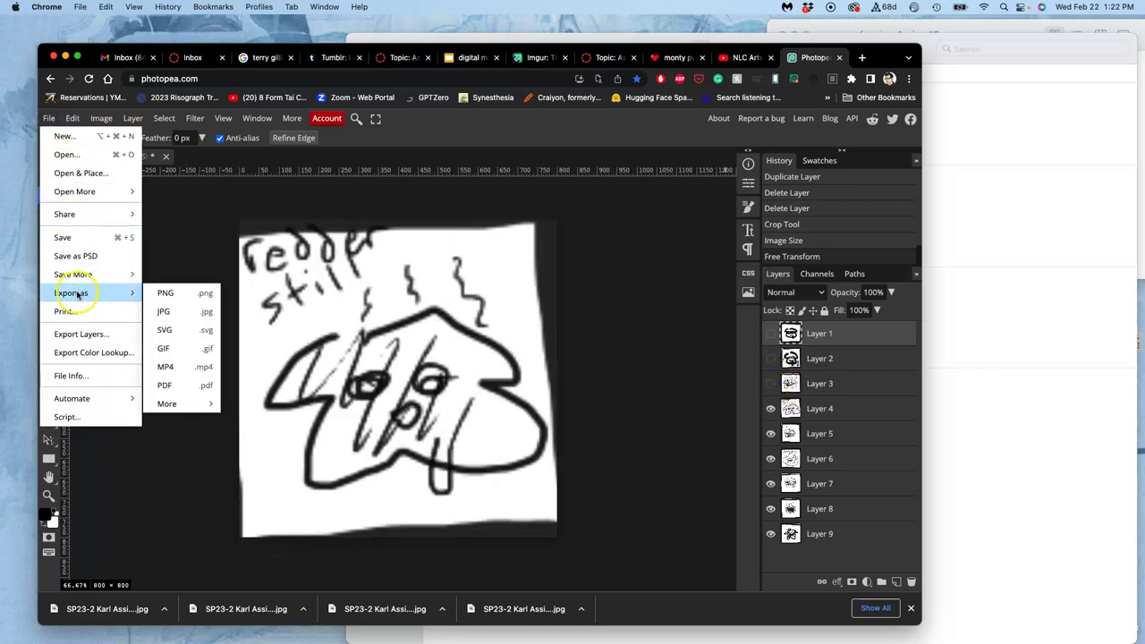
left_click(165, 311)
left_click(468, 325)
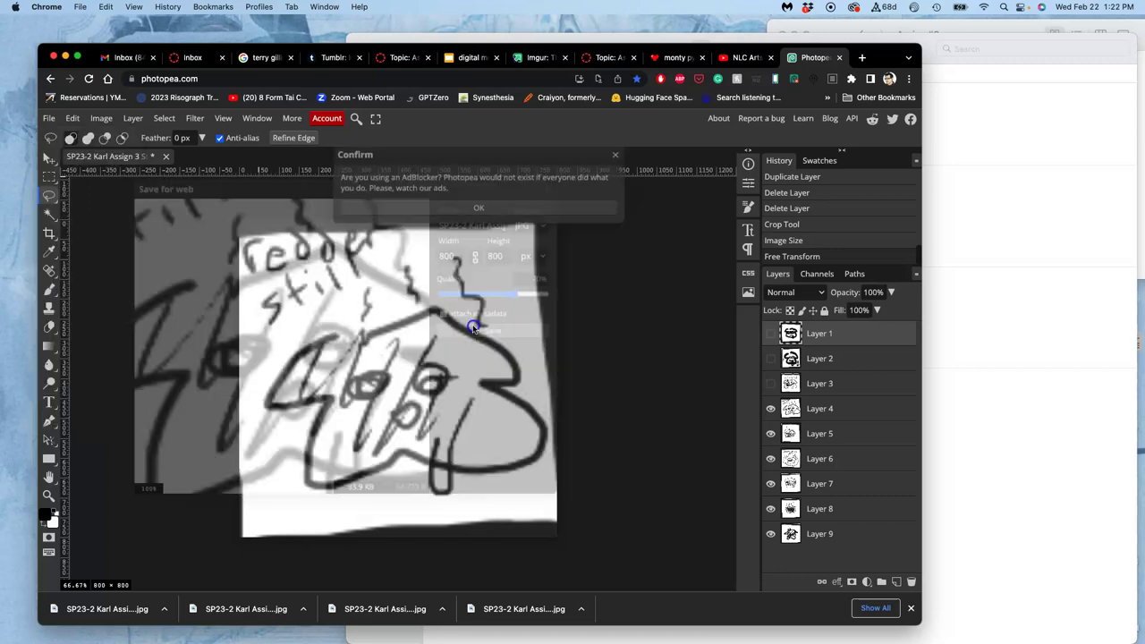
left_click(497, 211)
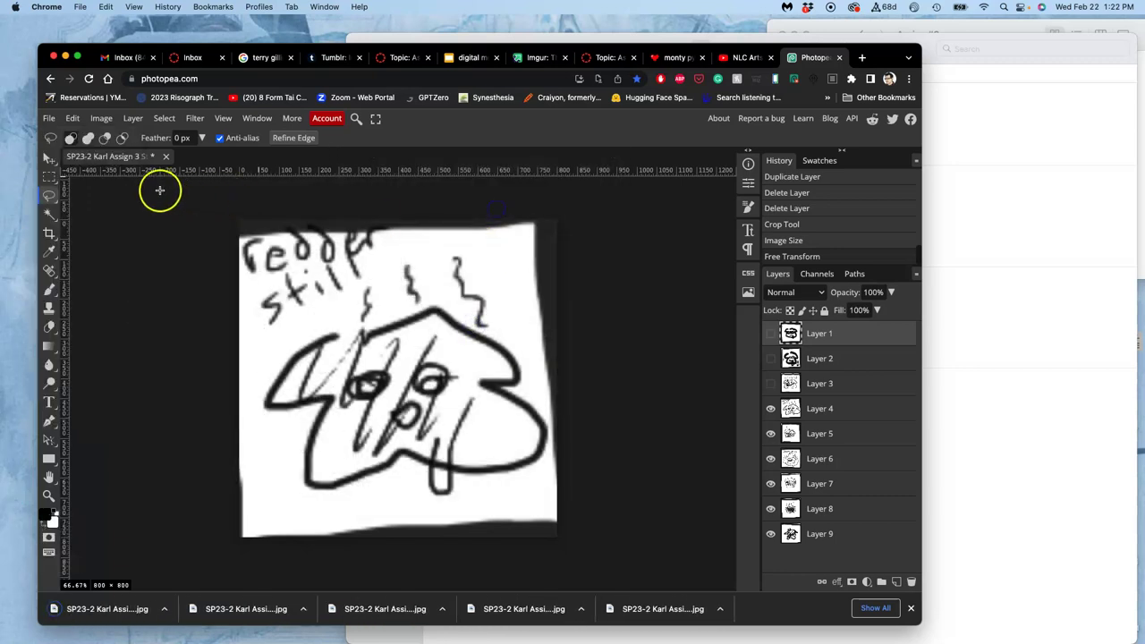
Hide Layer 4 and export the Layer 5 frame as a JPG.
left_click(770, 407)
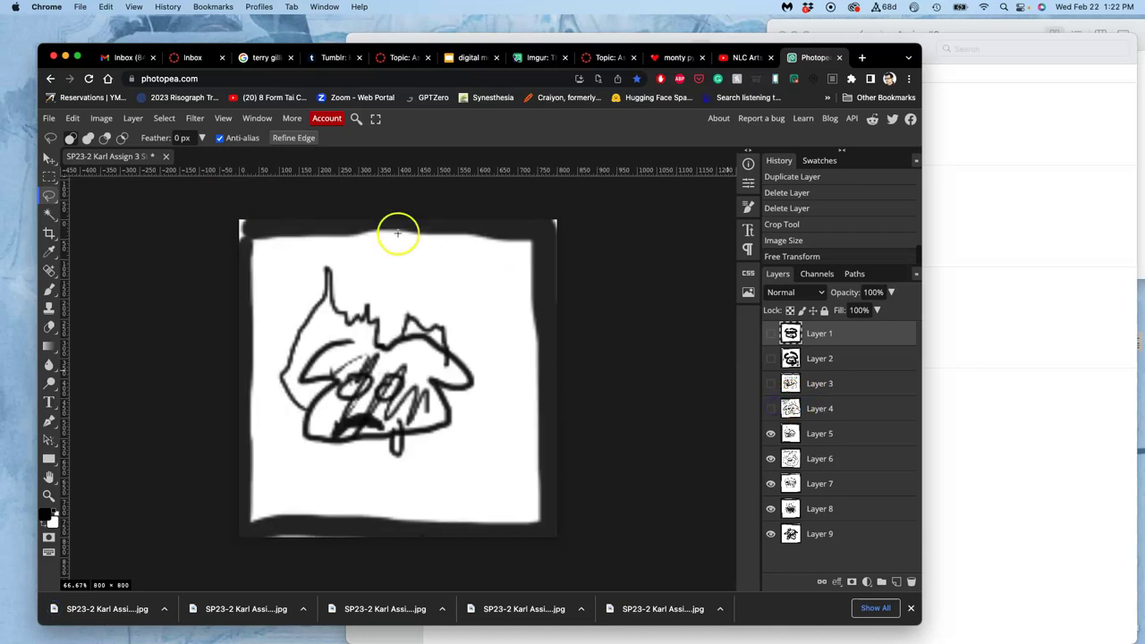
left_click(50, 118)
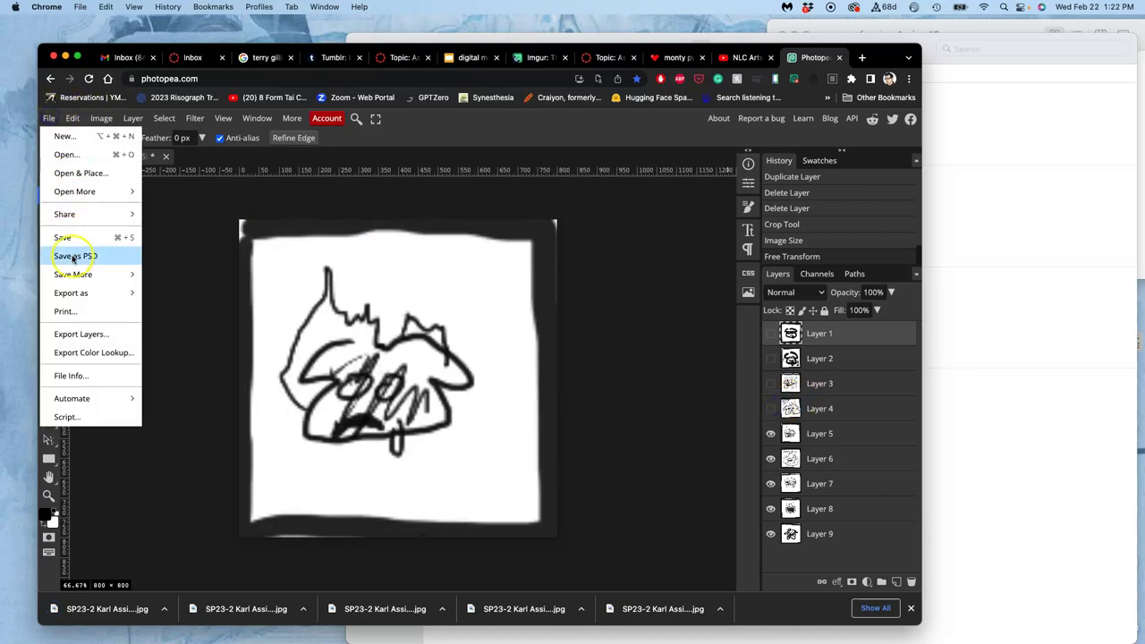
mouse_move(76, 293)
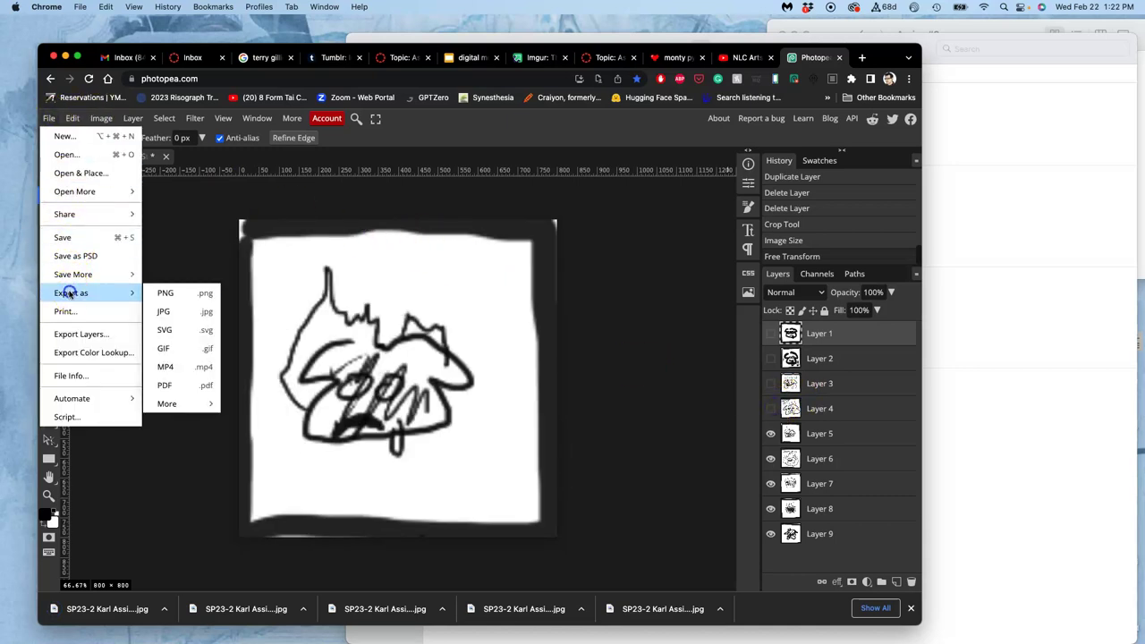
left_click(198, 311)
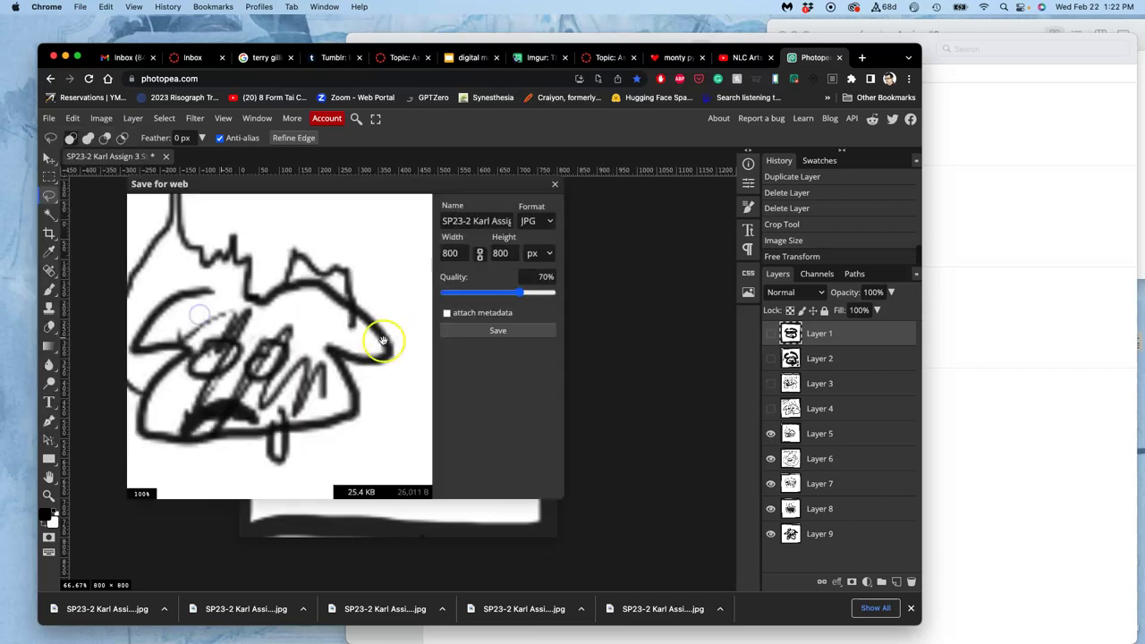
left_click(474, 330)
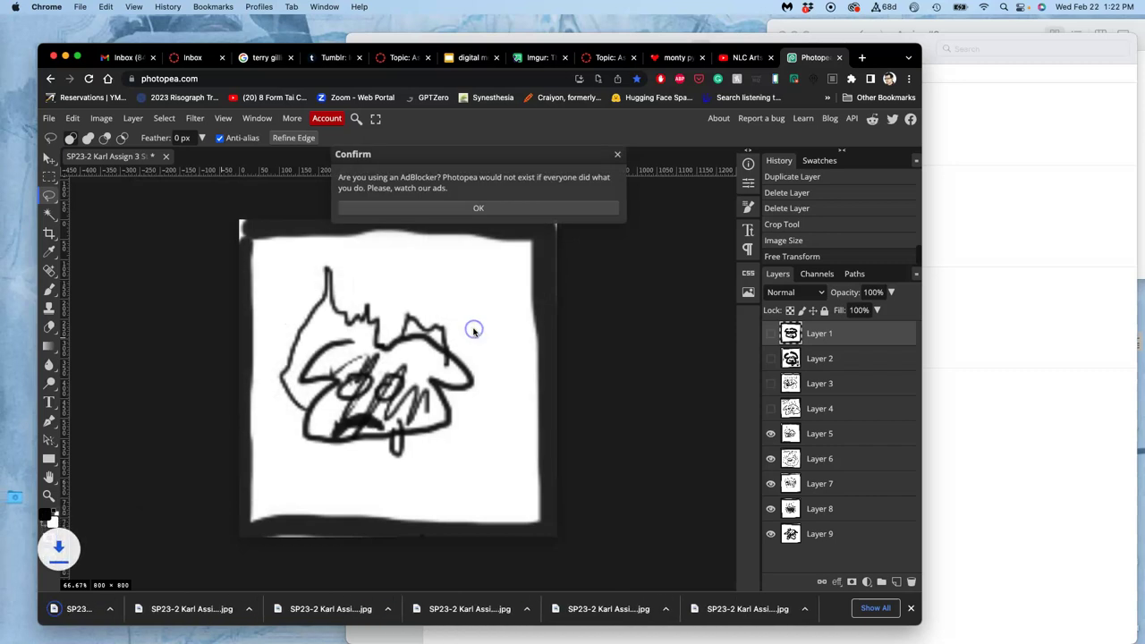
left_click(472, 210)
Hide Layer 5 and export the flames-grow frame as a JPG.
left_click(769, 433)
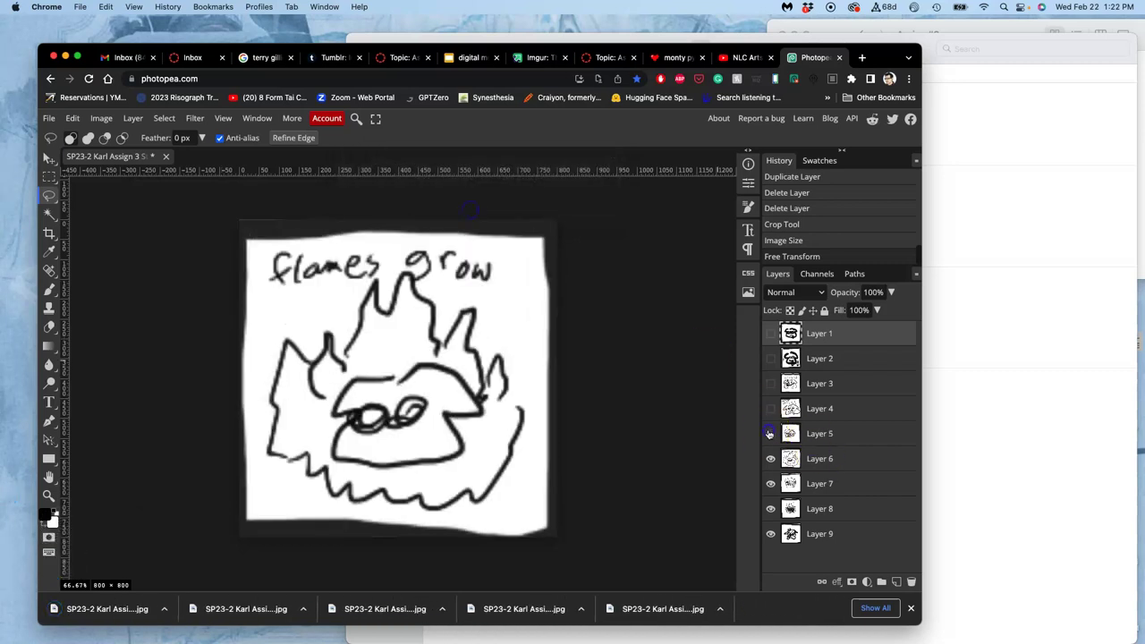
left_click(49, 119)
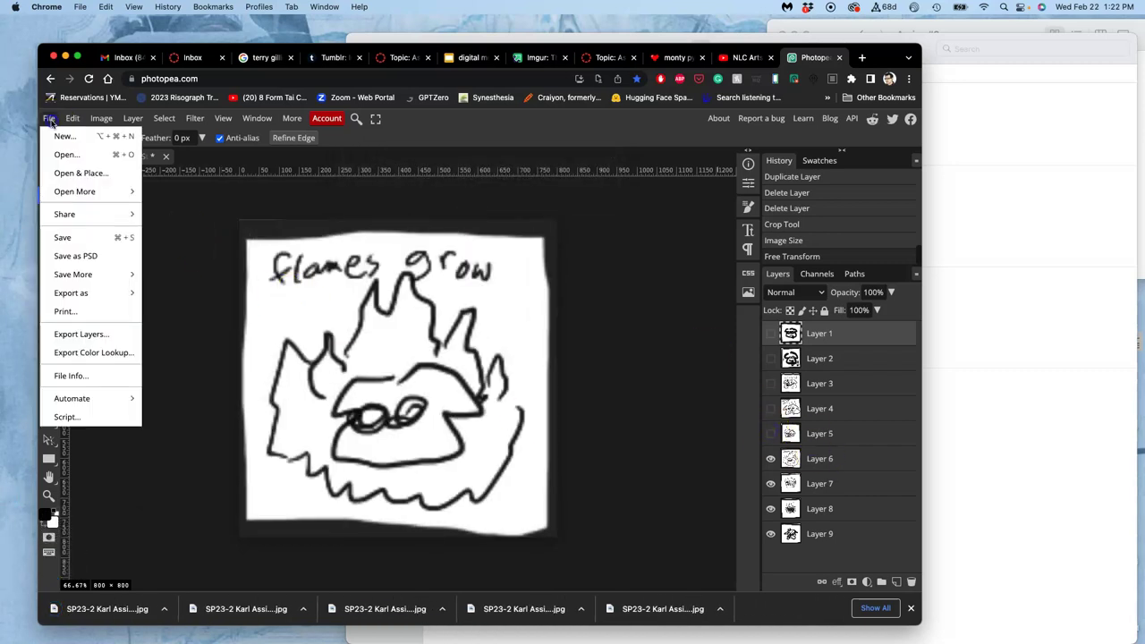
mouse_move(79, 293)
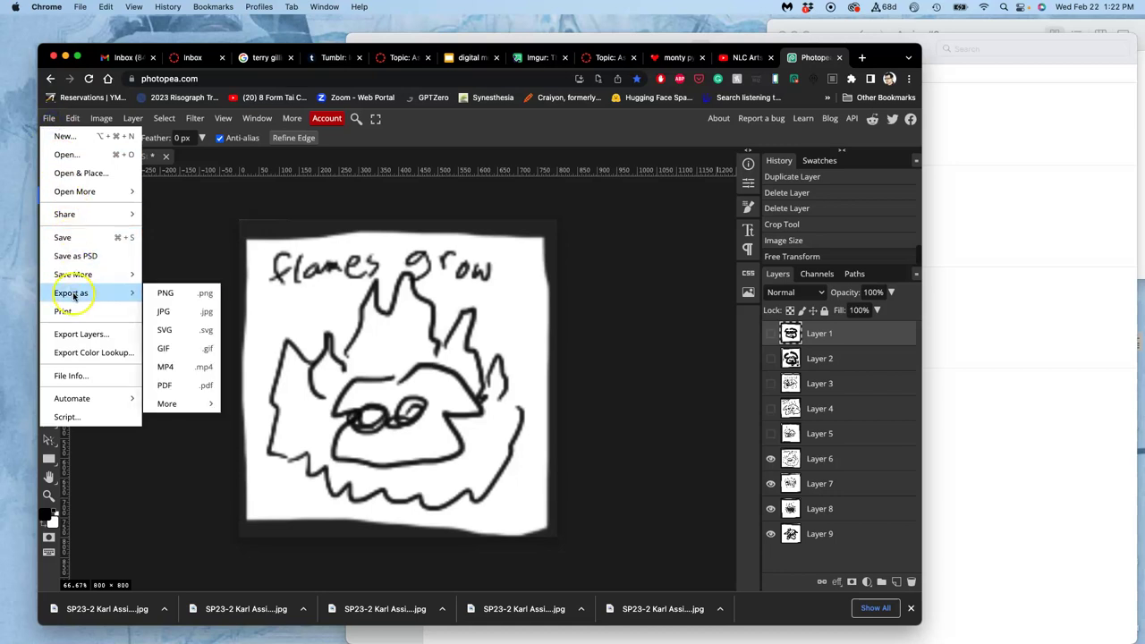
left_click(182, 309)
left_click(461, 329)
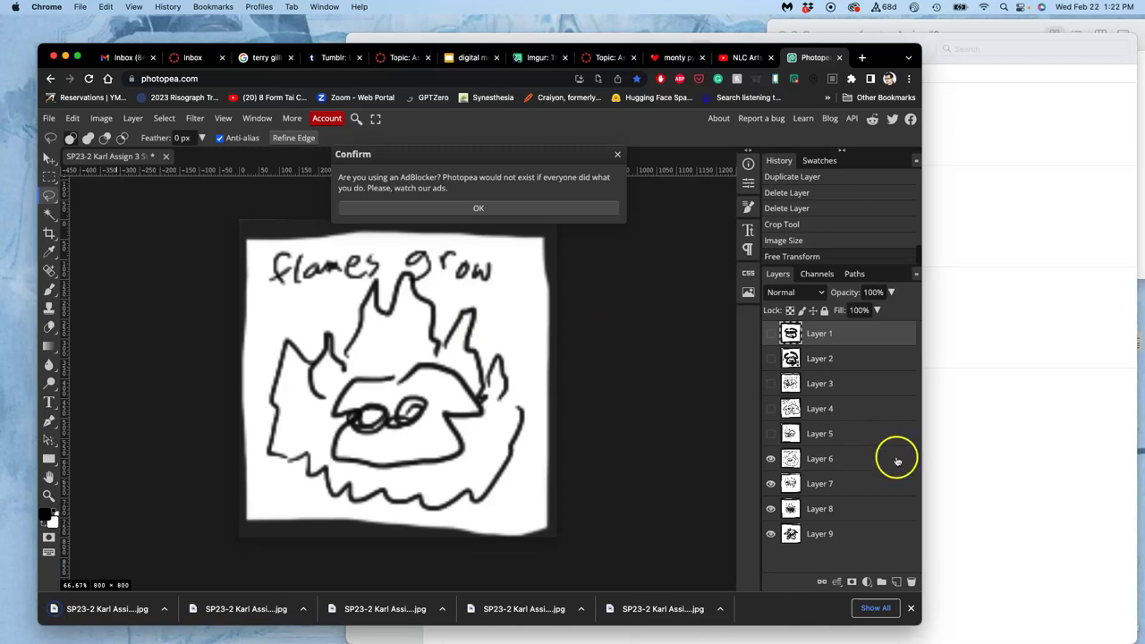
Hide Layer 6 and export the Layer 7 flame frame as a JPG.
left_click(771, 458)
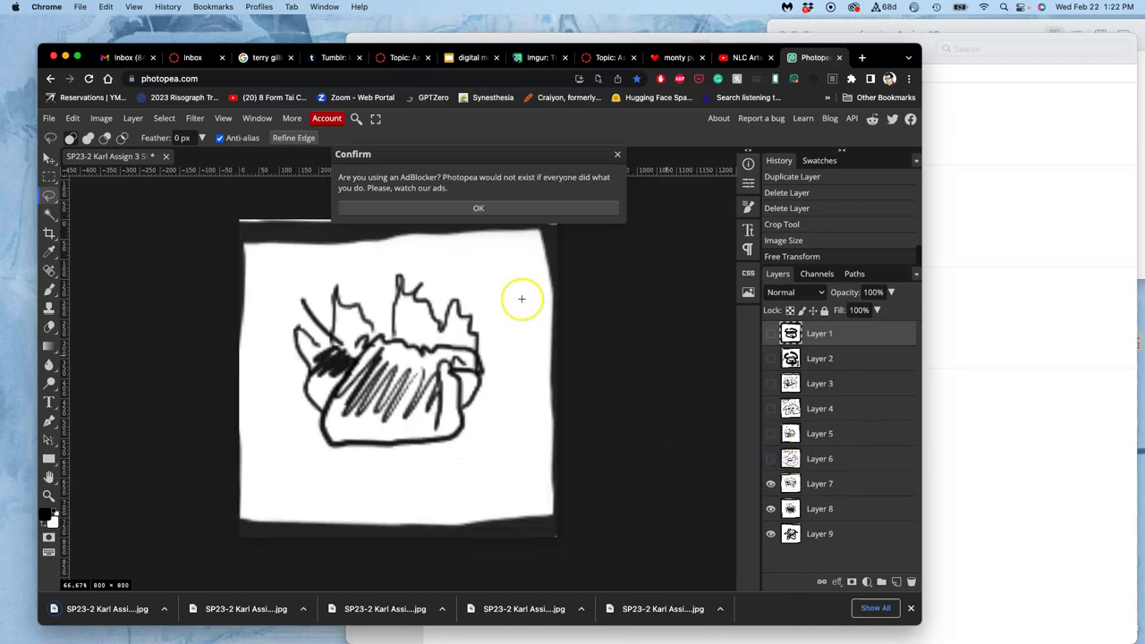
left_click(484, 208)
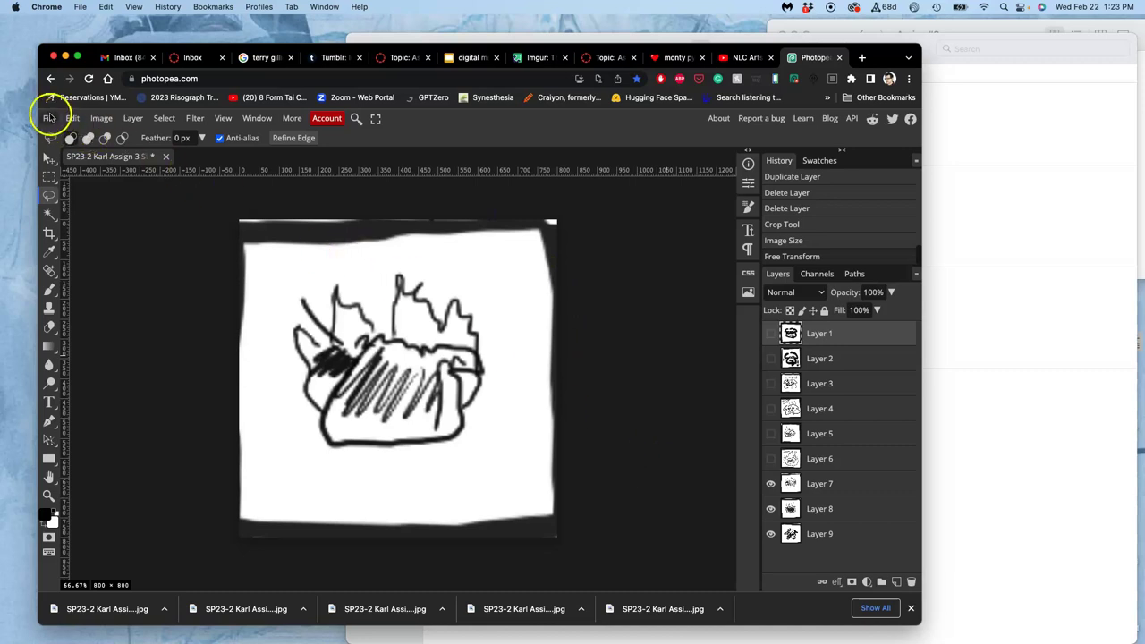
left_click(49, 117)
mouse_move(71, 292)
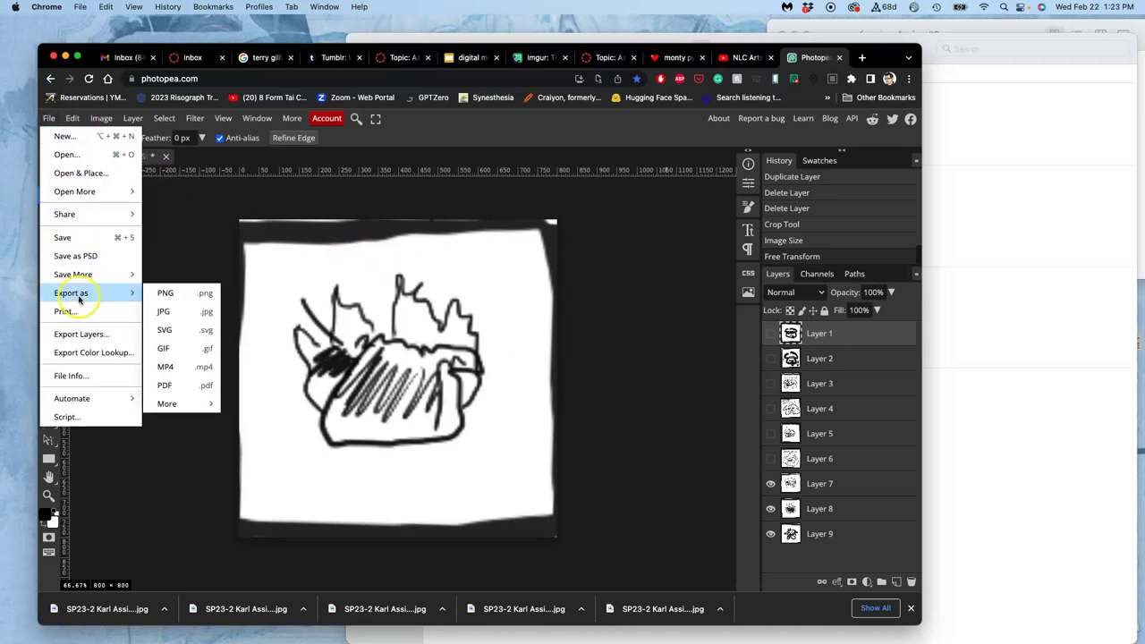
left_click(171, 310)
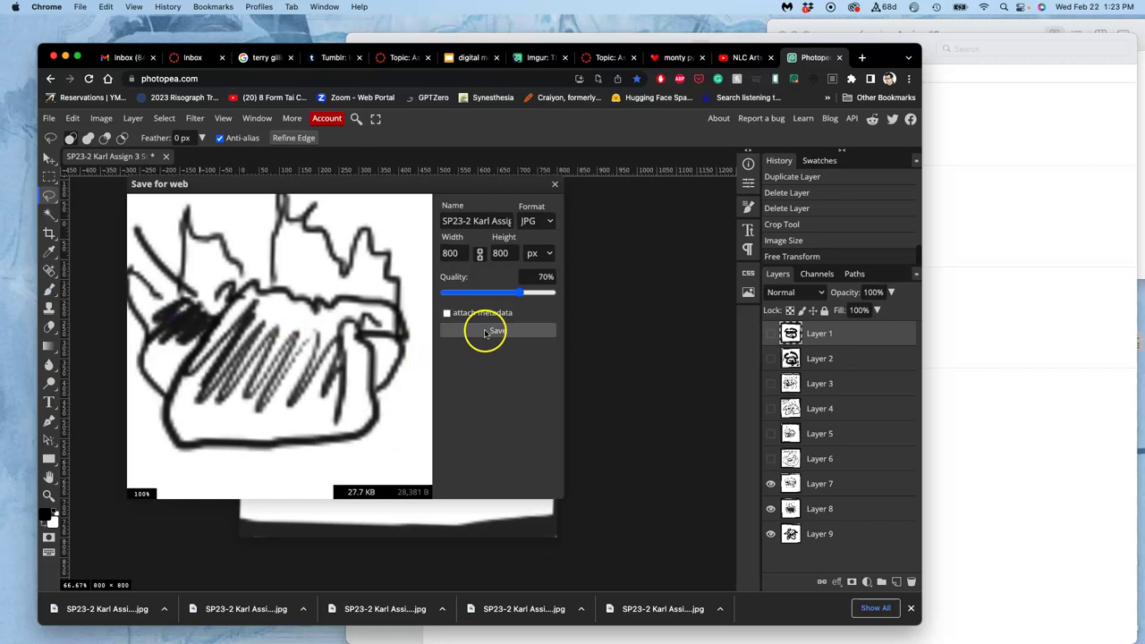
left_click(483, 332)
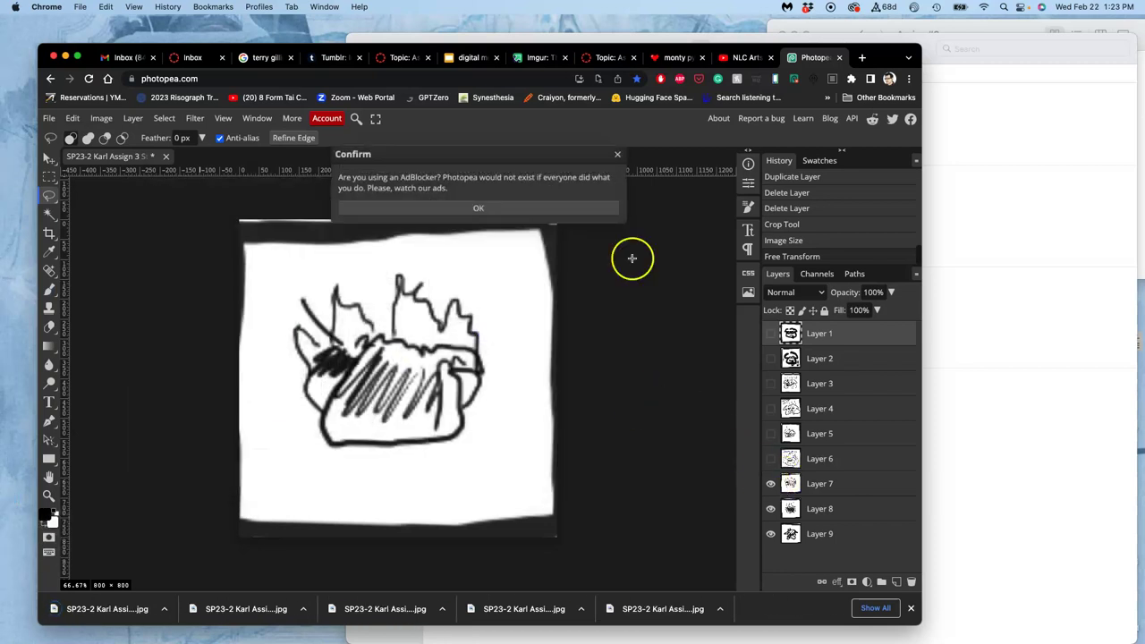
left_click(557, 209)
Hide Layer 7 and export the steaming teapot frame as a JPG.
left_click(770, 483)
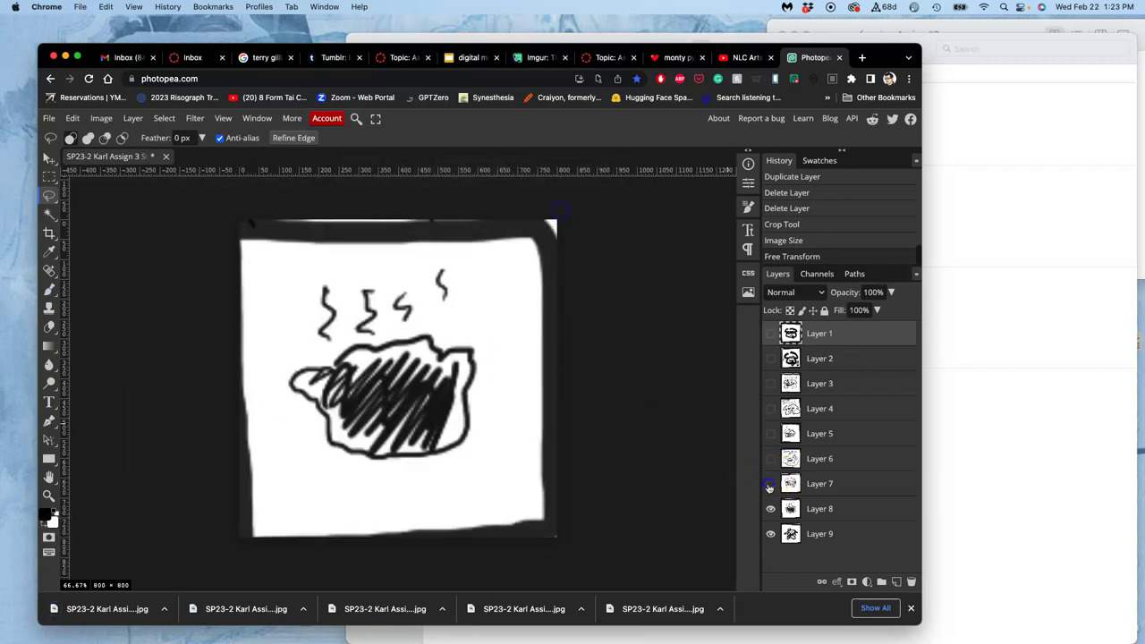
left_click(50, 118)
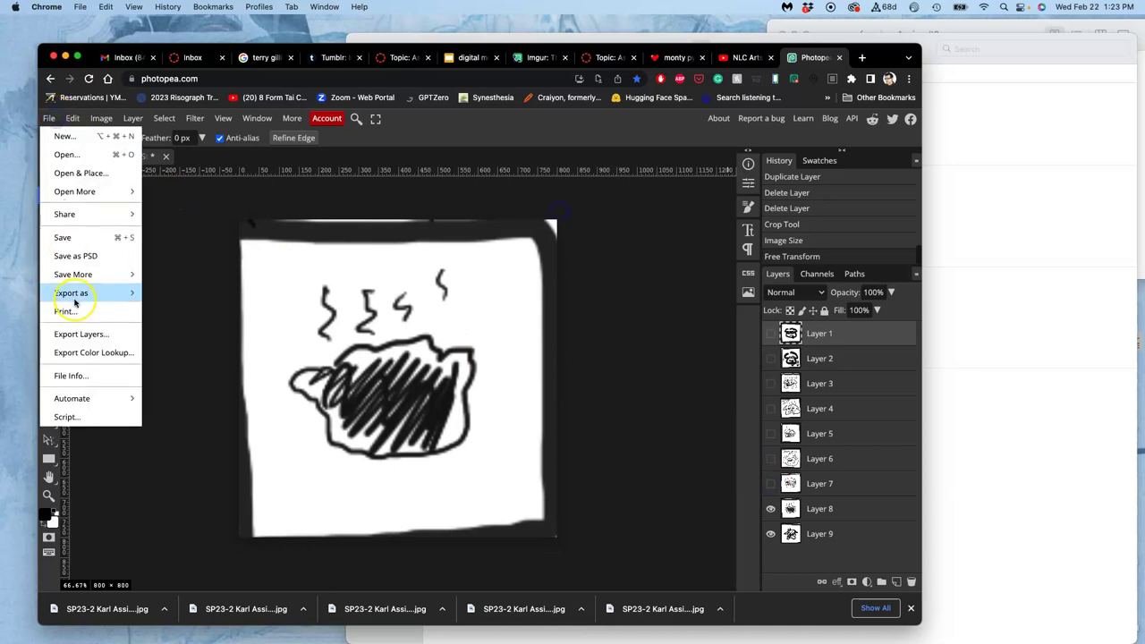
mouse_move(79, 293)
left_click(167, 309)
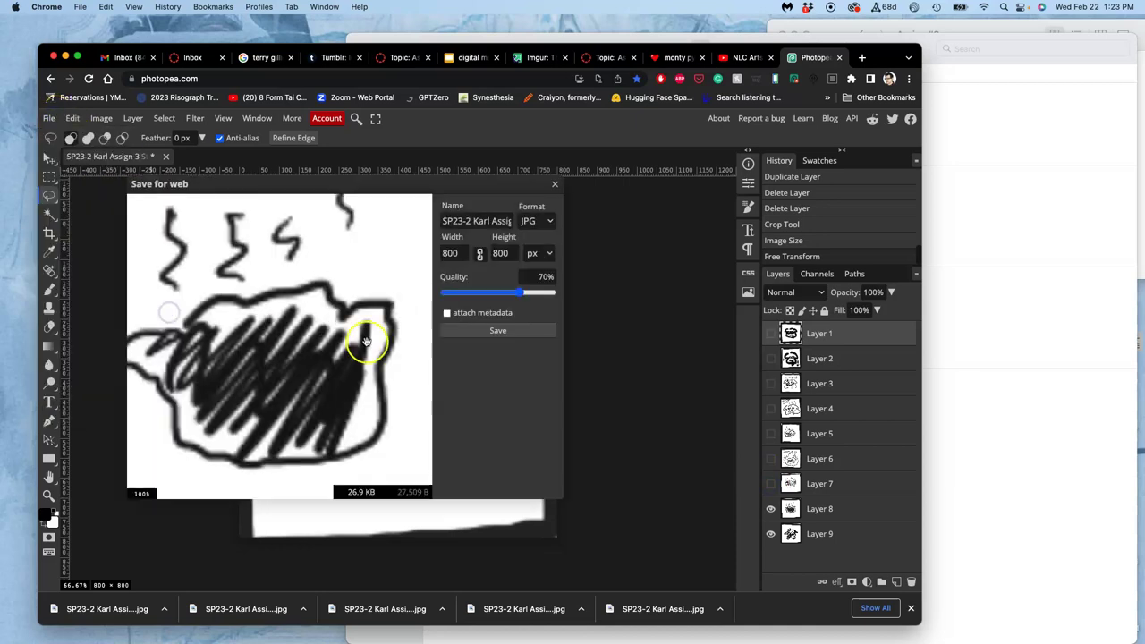
left_click(467, 332)
left_click(498, 206)
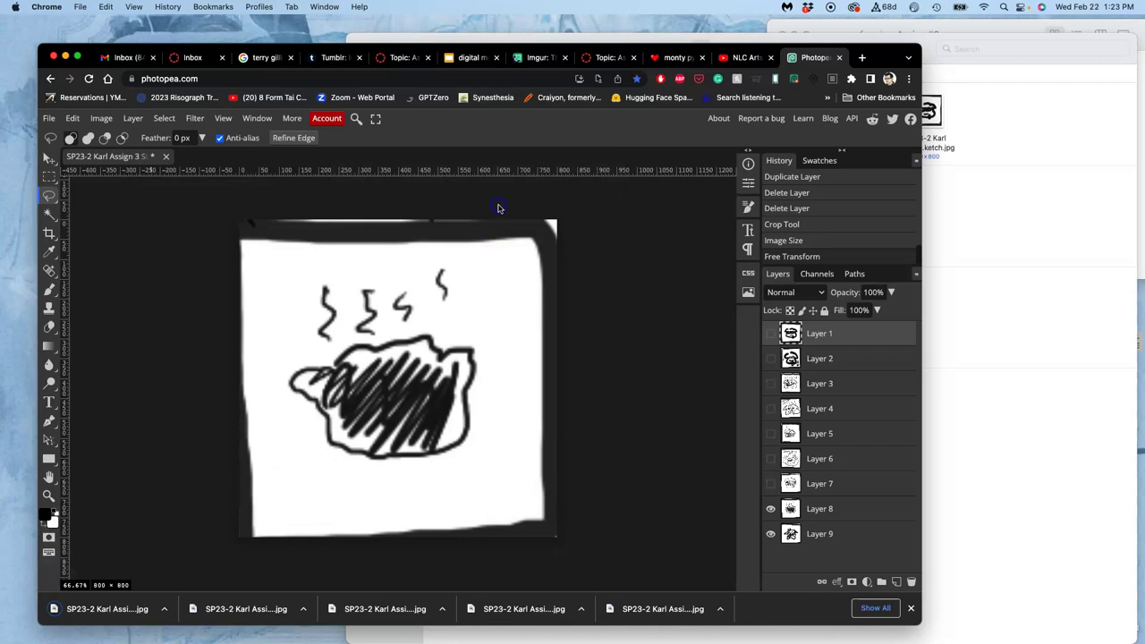
Hide Layer 8 and export the final bottom-right frame from Layer 9 as a JPG.
left_click(770, 508)
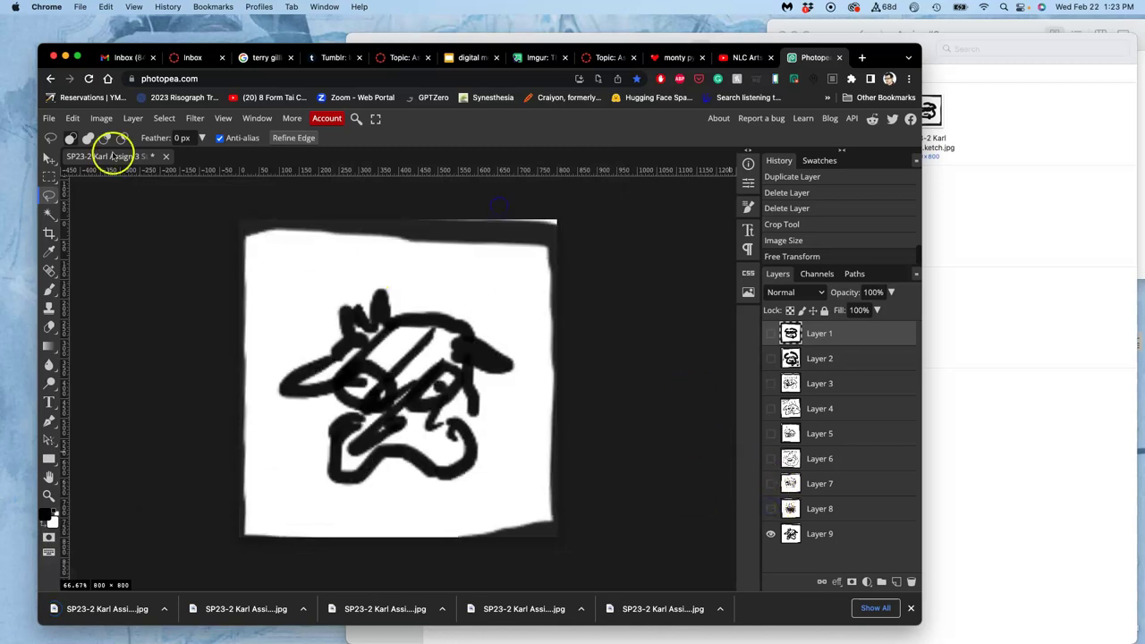
left_click(49, 118)
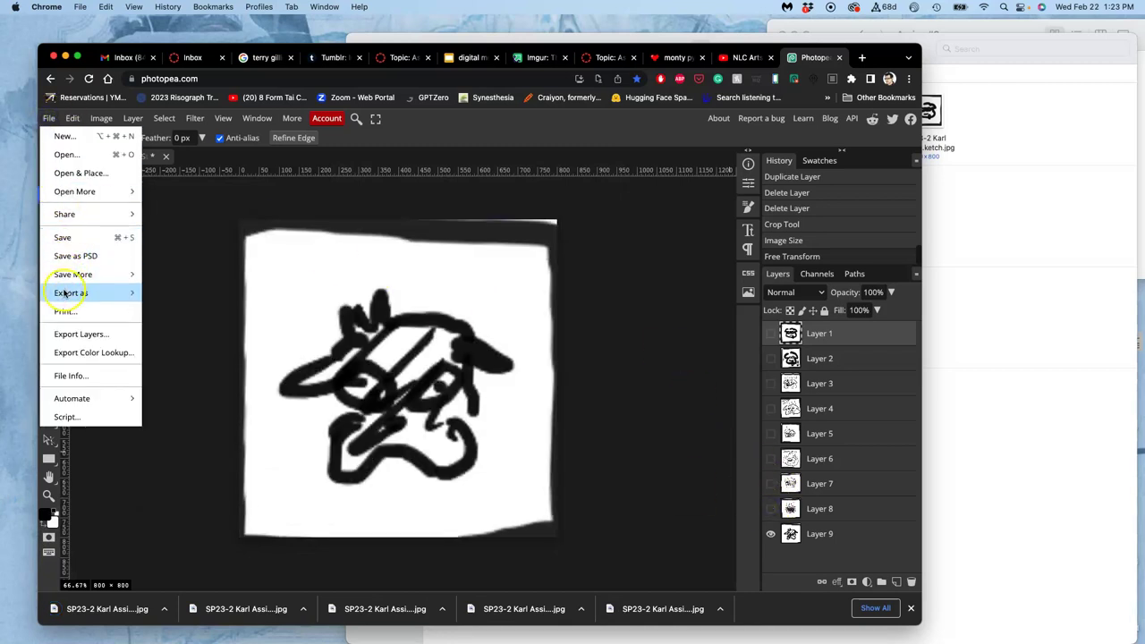
mouse_move(64, 294)
left_click(161, 309)
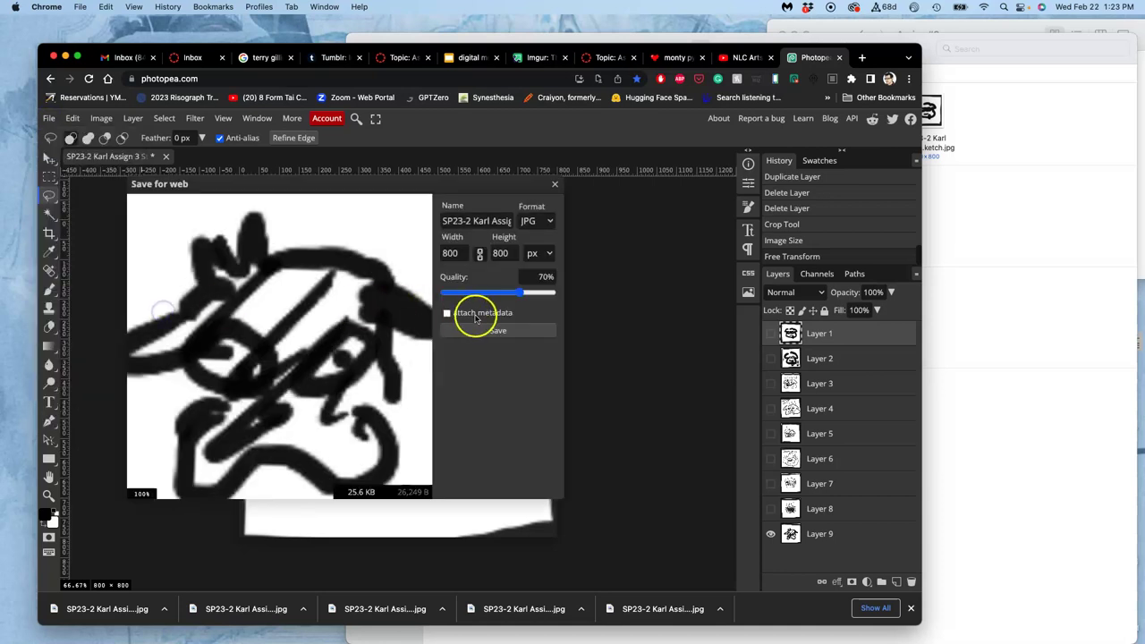
left_click(480, 325)
left_click(480, 213)
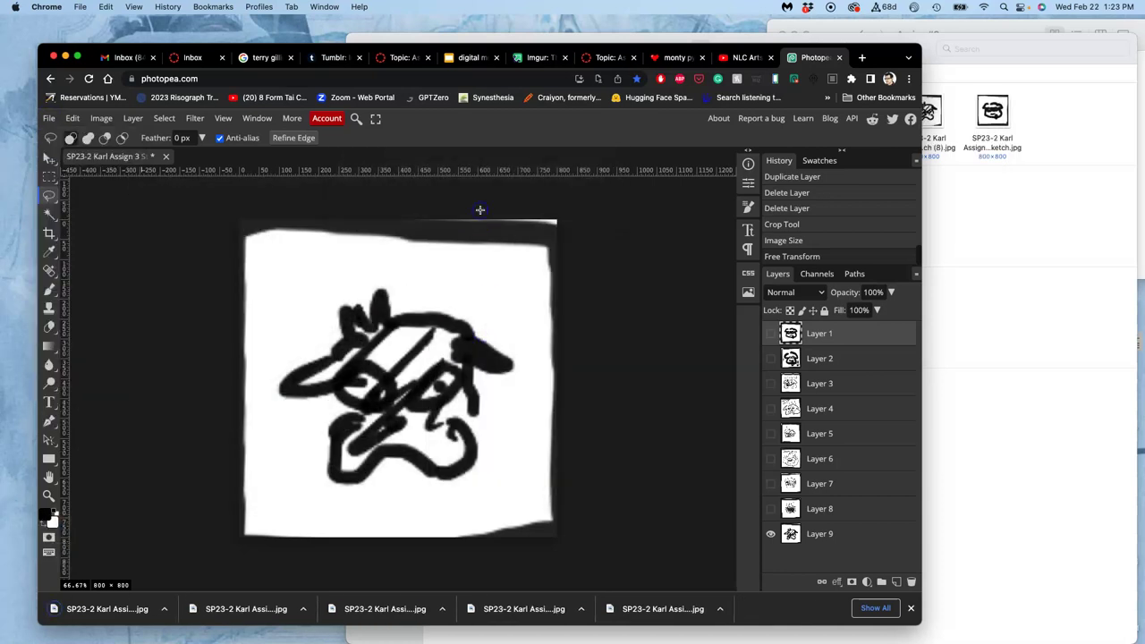
Rename the unnumbered storyboard export in Downloads with a (0) suffix so frames run (0) to (8).
left_click(1062, 149)
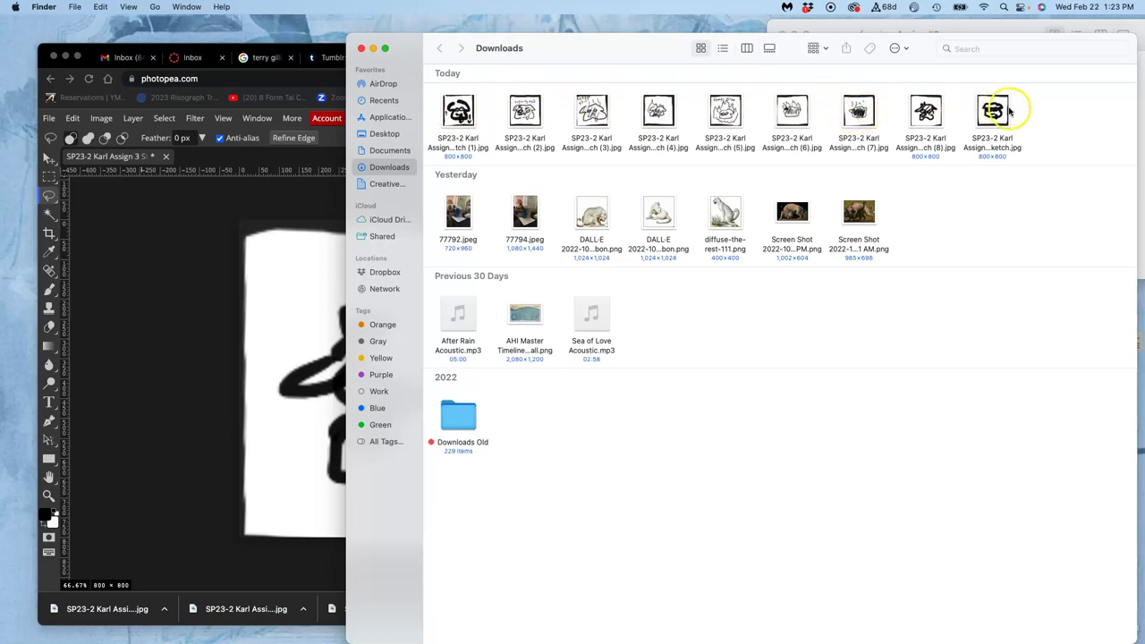
left_click(995, 138)
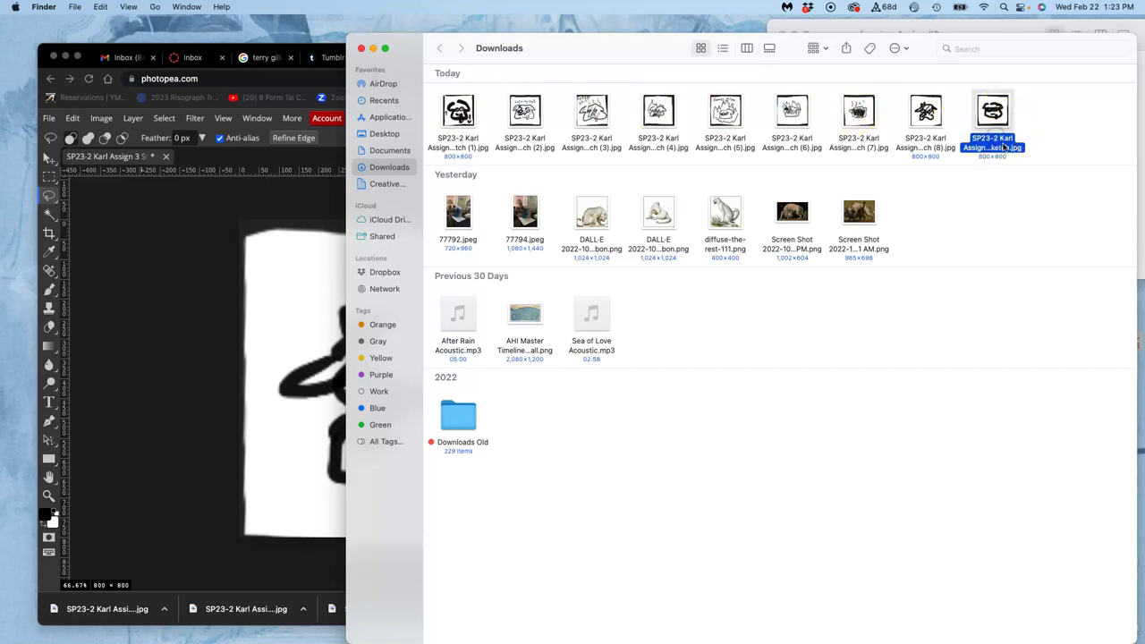
left_click(1003, 146)
left_click(1007, 155)
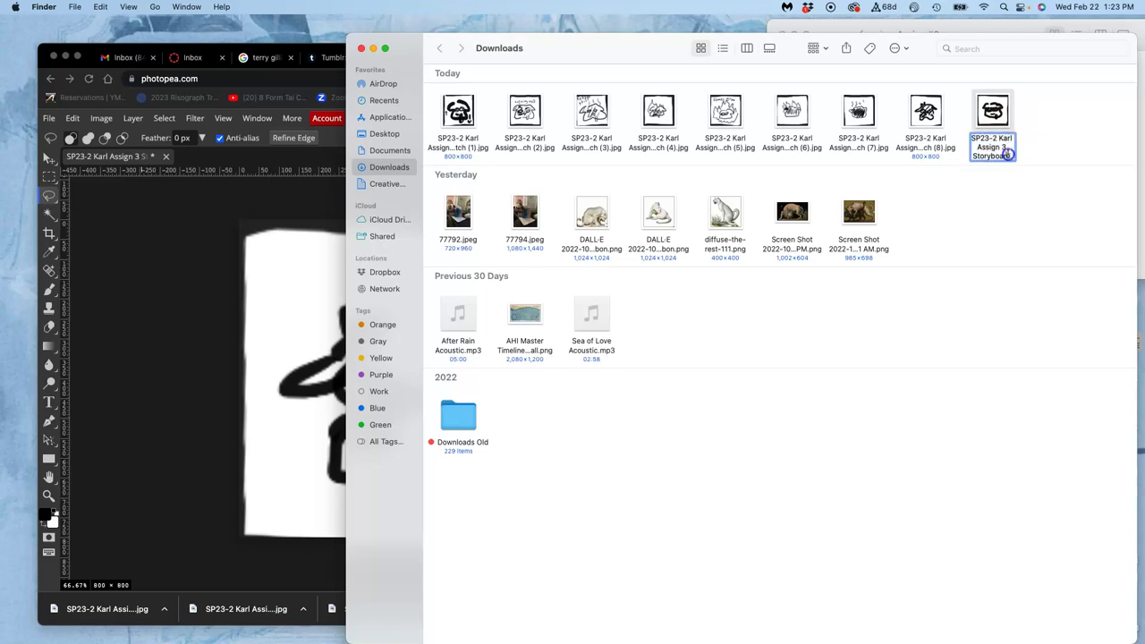
left_click(1003, 154)
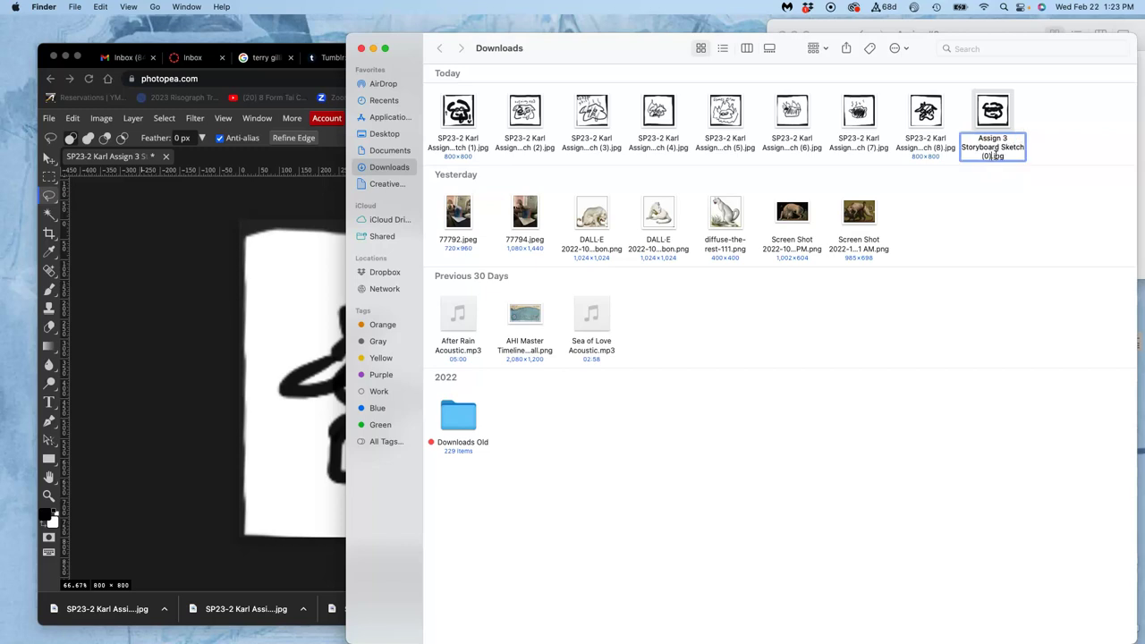
left_click(1059, 139)
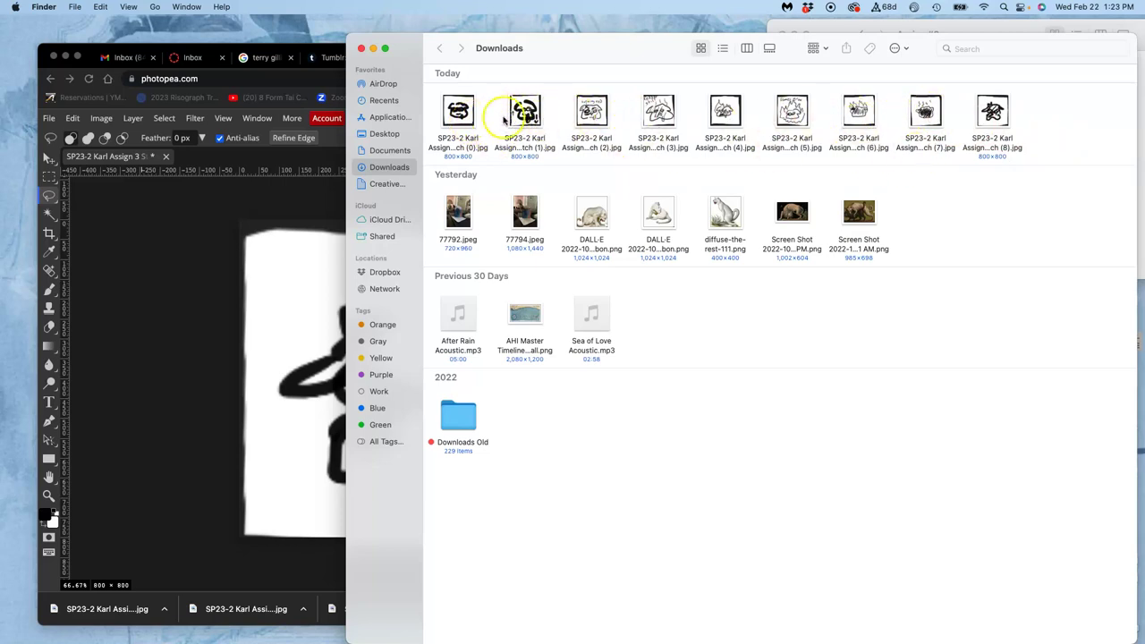
Create a new folder named 'animatic frames' in Downloads.
right_click(1030, 119)
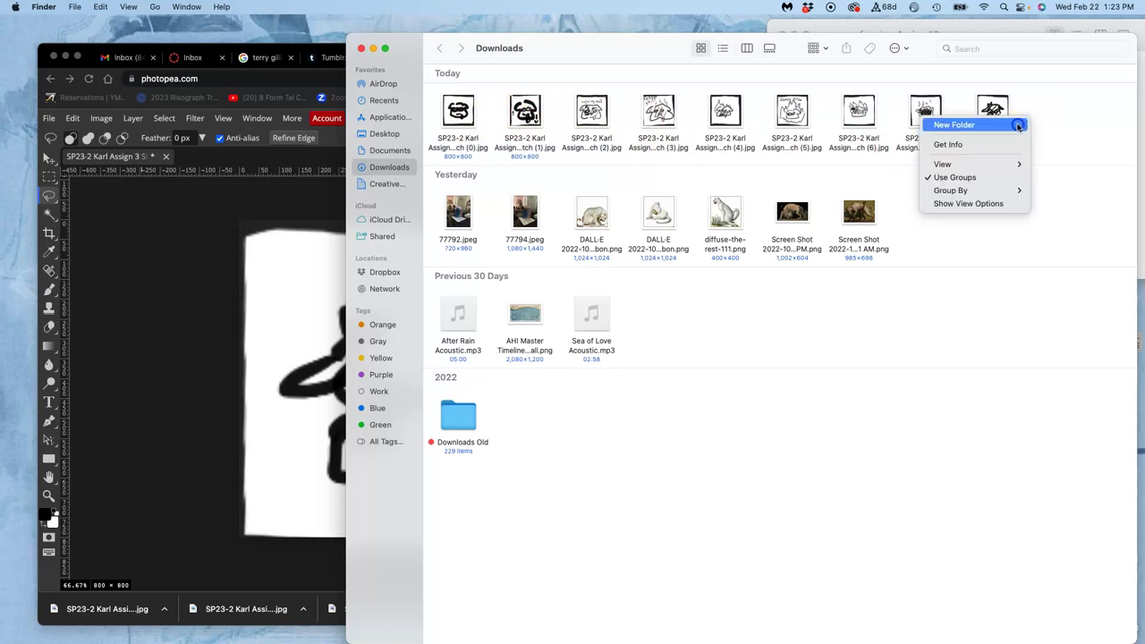
left_click(1017, 122)
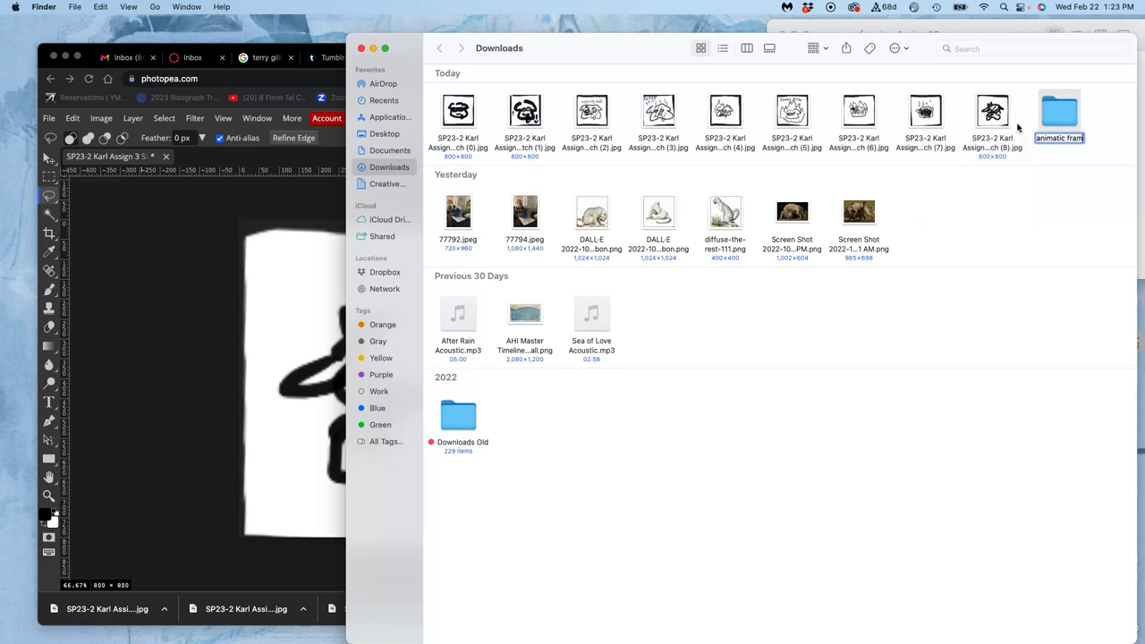
key("Return")
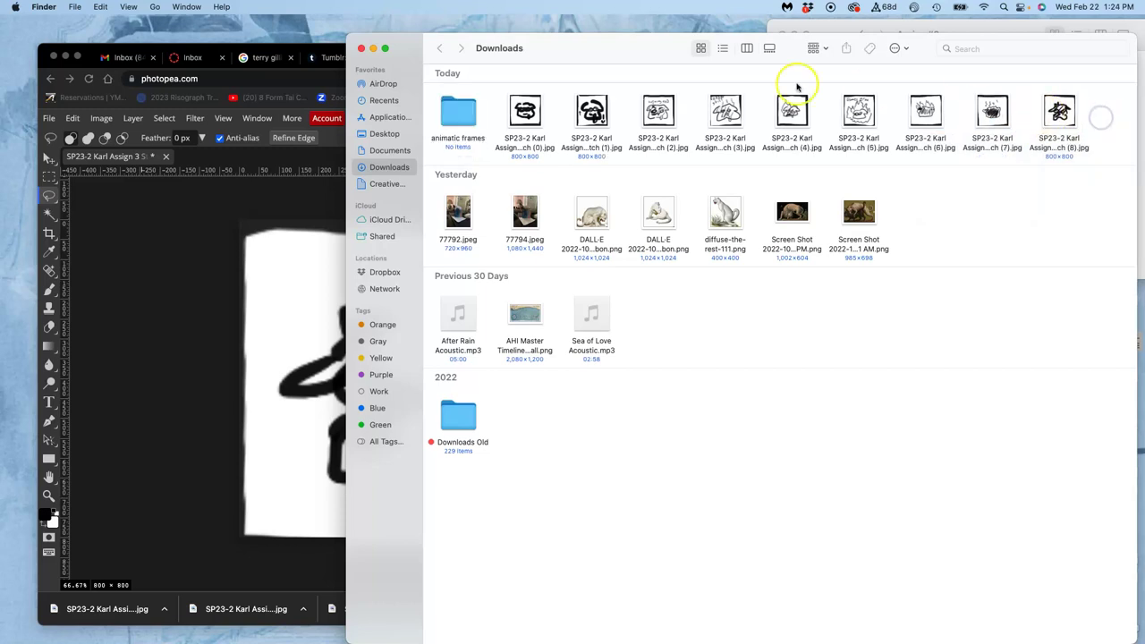
Move the nine storyboard jpgs into 'animatic frames' and file that folder into Assign #3.
left_click_drag(500, 111, 1064, 112)
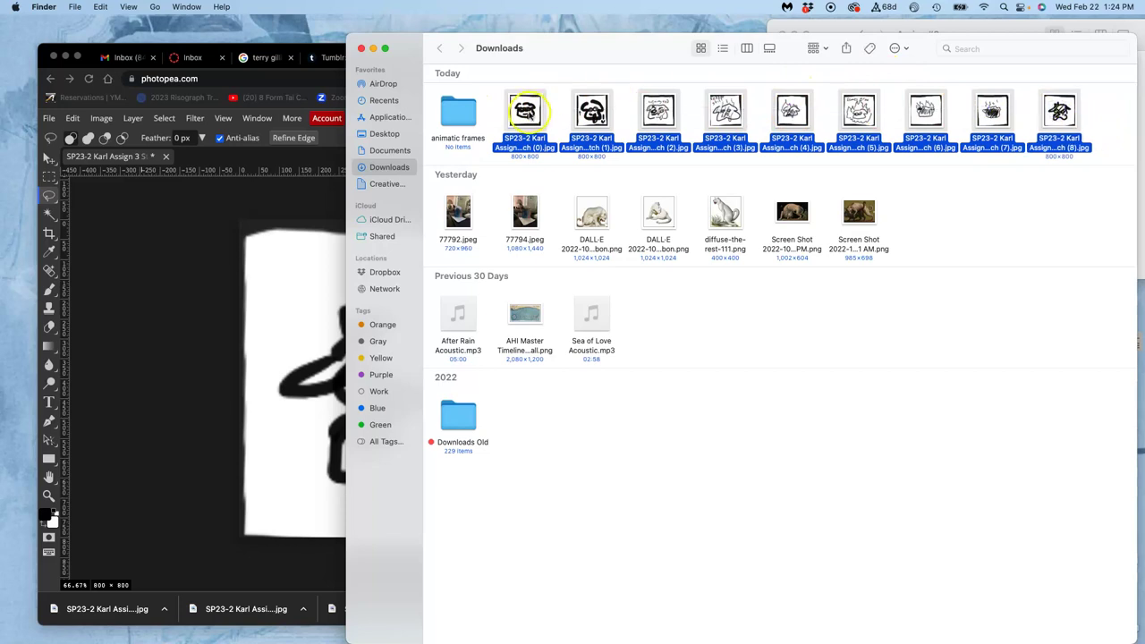
left_click_drag(525, 112, 462, 116)
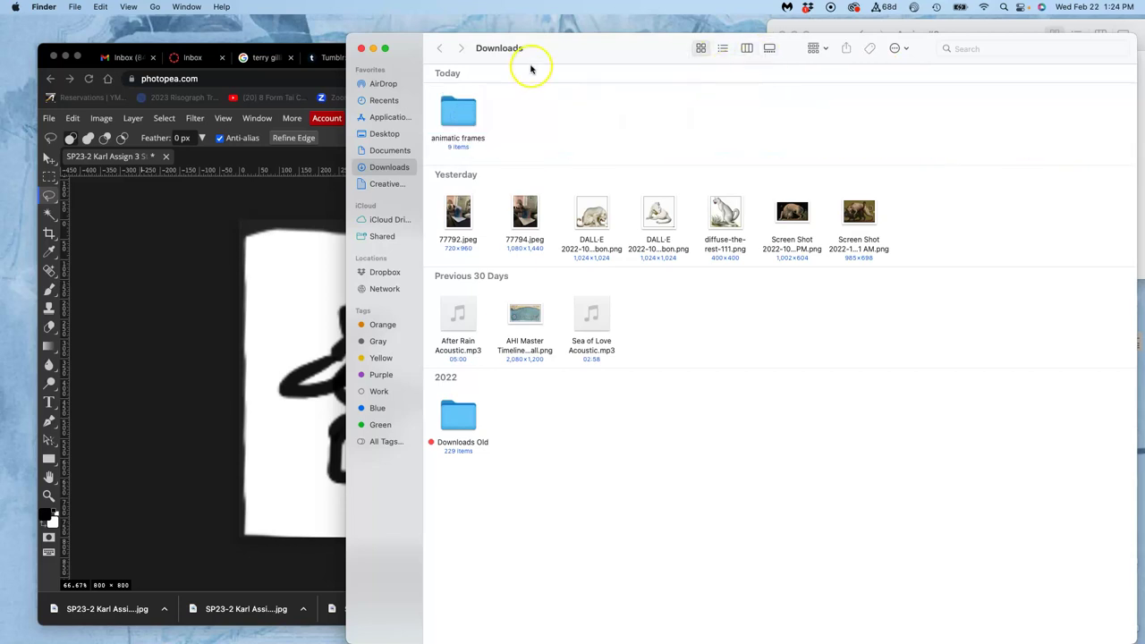
left_click_drag(531, 61, 416, 285)
left_click_drag(347, 341, 959, 163)
Open the animatic frames folder inside Assign #3 and reposition and shrink its window.
left_click(959, 163)
double_click(959, 163)
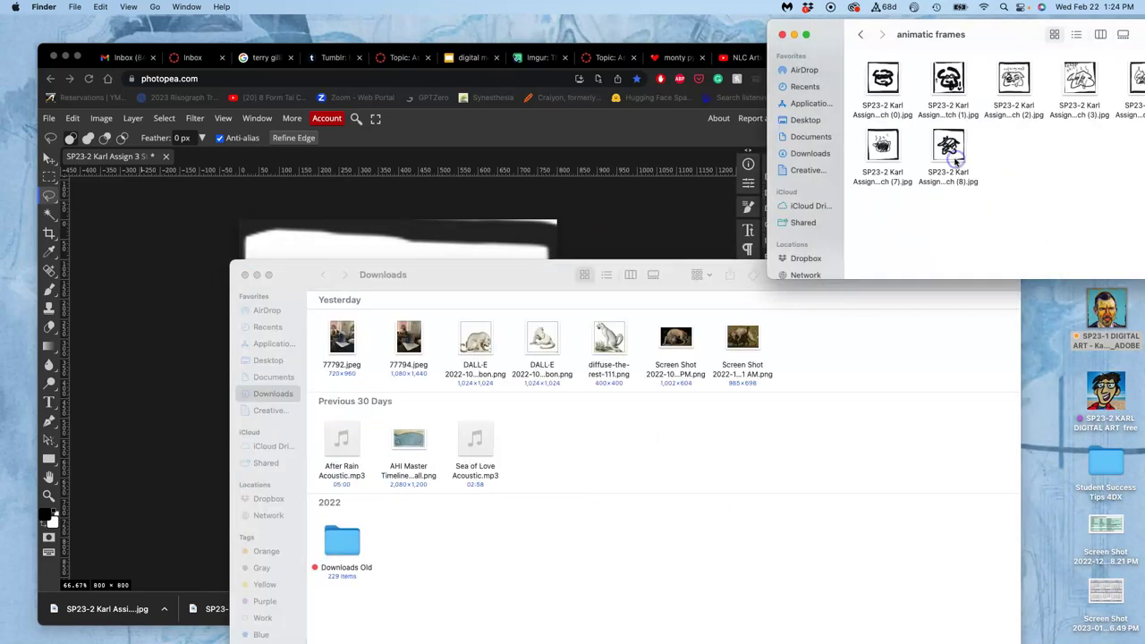
left_click_drag(957, 36, 698, 73)
left_click_drag(1032, 312, 823, 351)
Keep icon view, group the frames by Name in three columns, and move the window top-right.
left_click(742, 75)
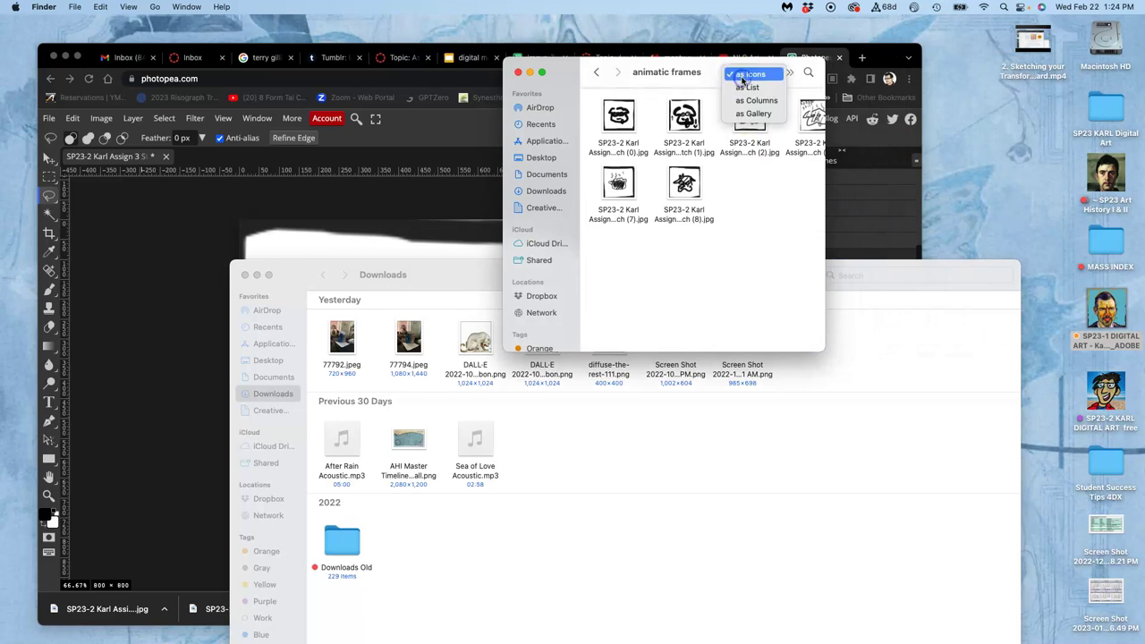
left_click(747, 74)
left_click_drag(824, 170, 932, 174)
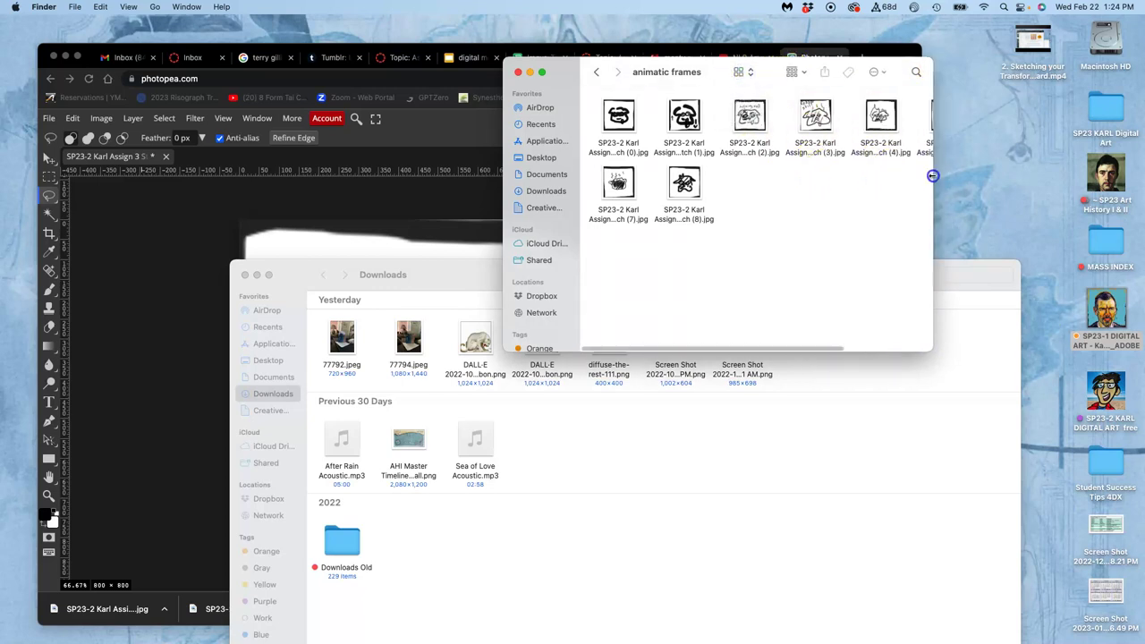
left_click(799, 72)
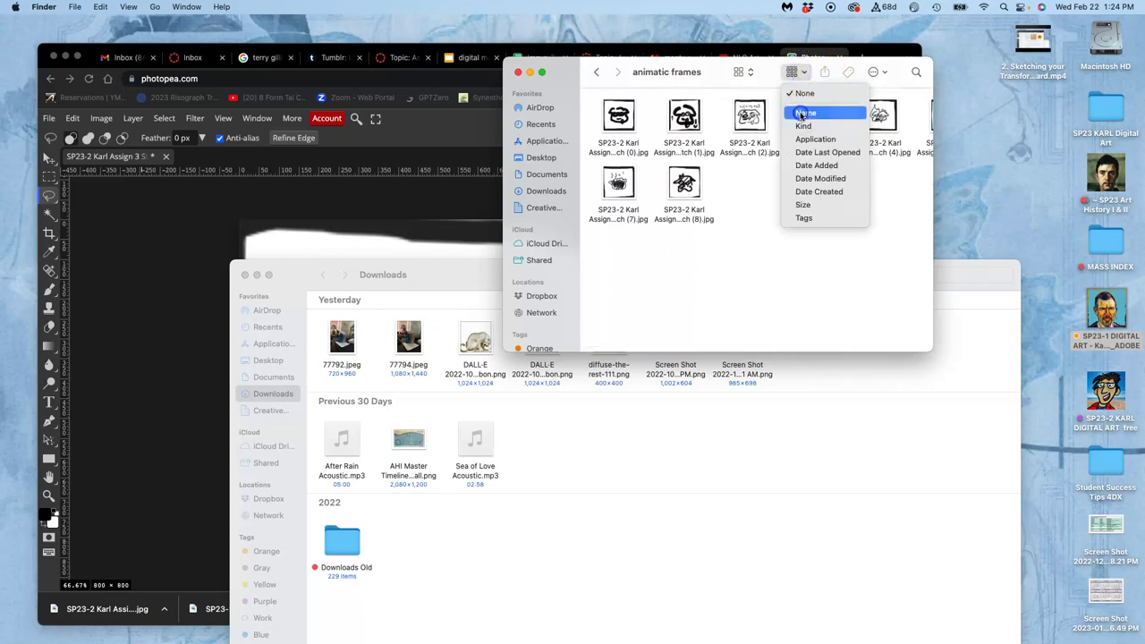
left_click(804, 113)
left_click_drag(926, 347, 832, 326)
left_click_drag(772, 65, 1000, 49)
Close the Photopea storyboard sketch document without saving it.
left_click(603, 219)
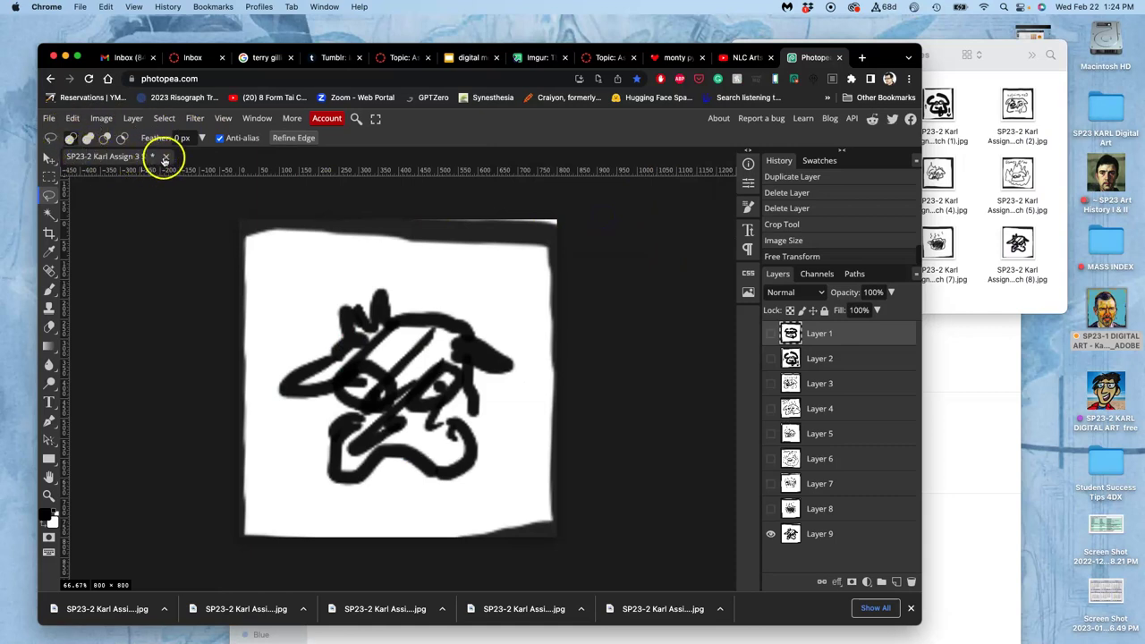
left_click(164, 157)
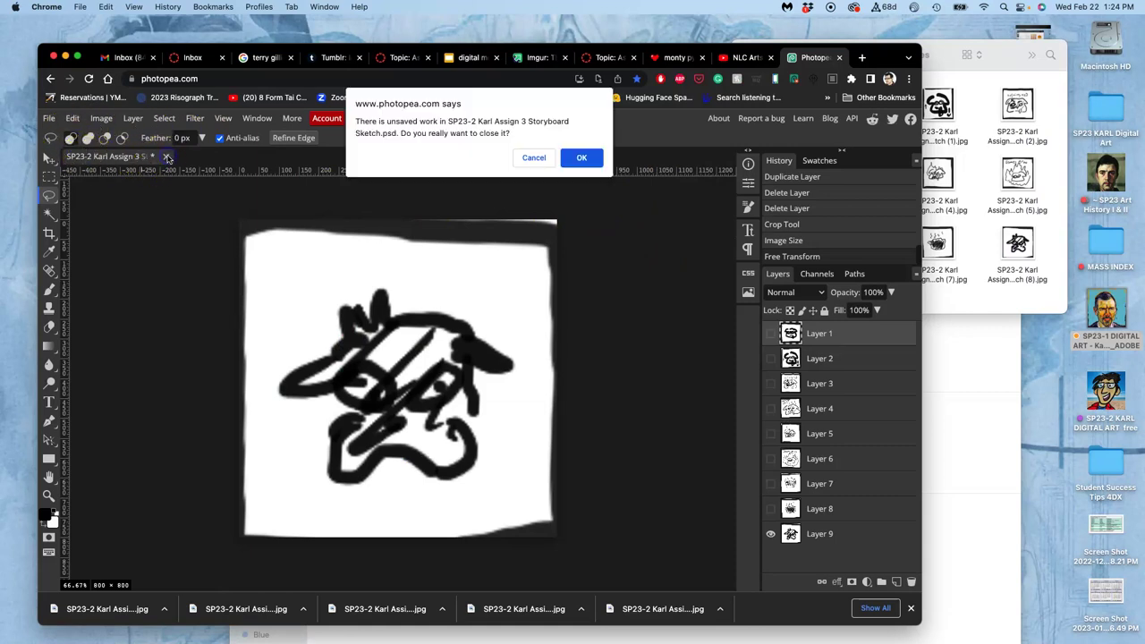
left_click(581, 158)
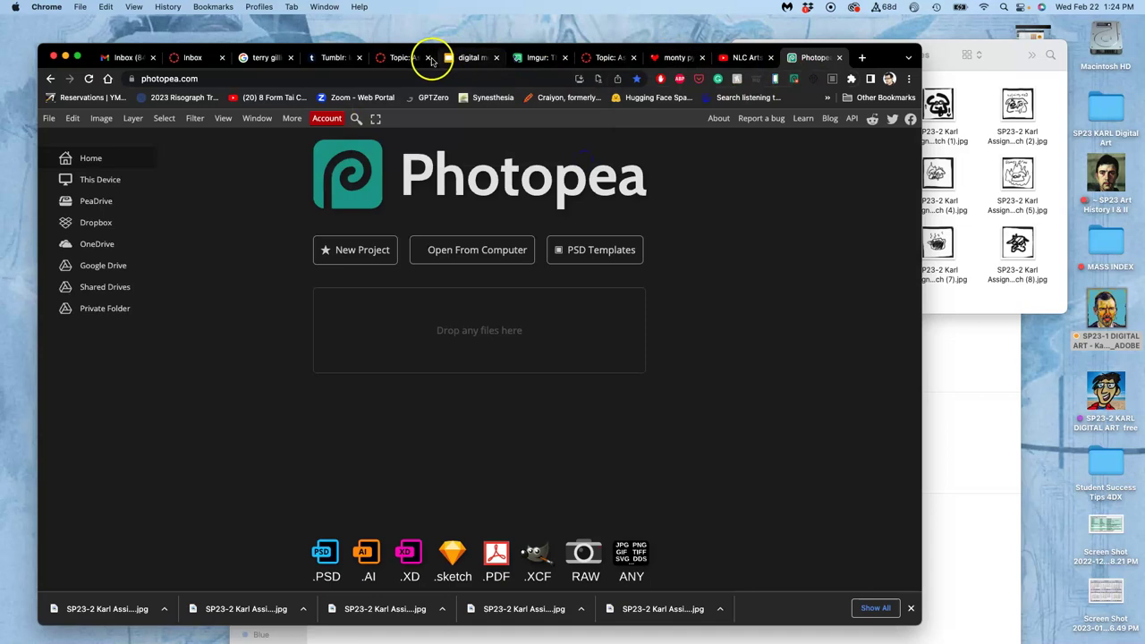
left_click(403, 57)
Scroll up the Canvas discussion to the GIF paragraph linking freegifmaker.me and ezgif.com/maker.
scroll(536, 313, "up", 15)
scroll(536, 313, "up", 1)
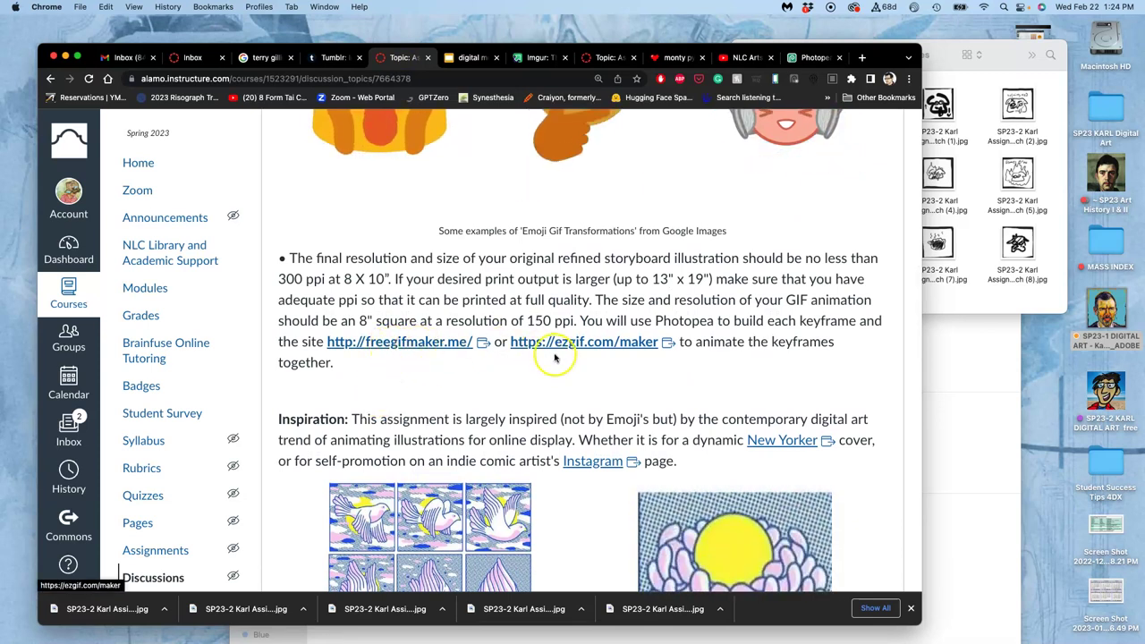
Upload all nine jpgs from Desktop > digital art course > Assign #3 > animatic frames to FreeGifMaker.
left_click(435, 344)
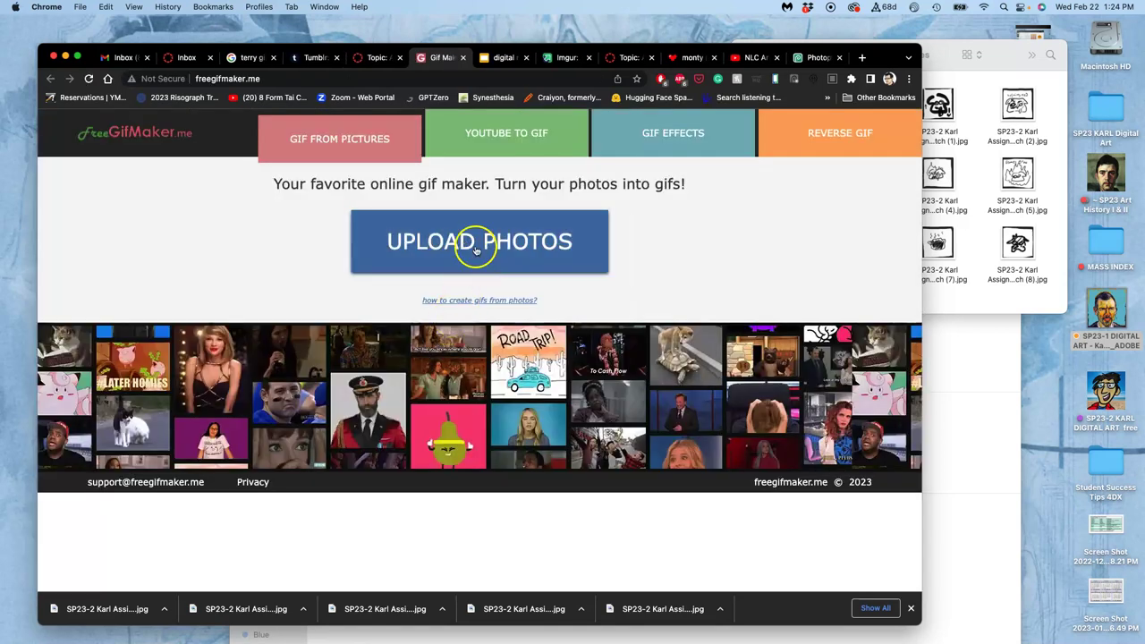
left_click(475, 245)
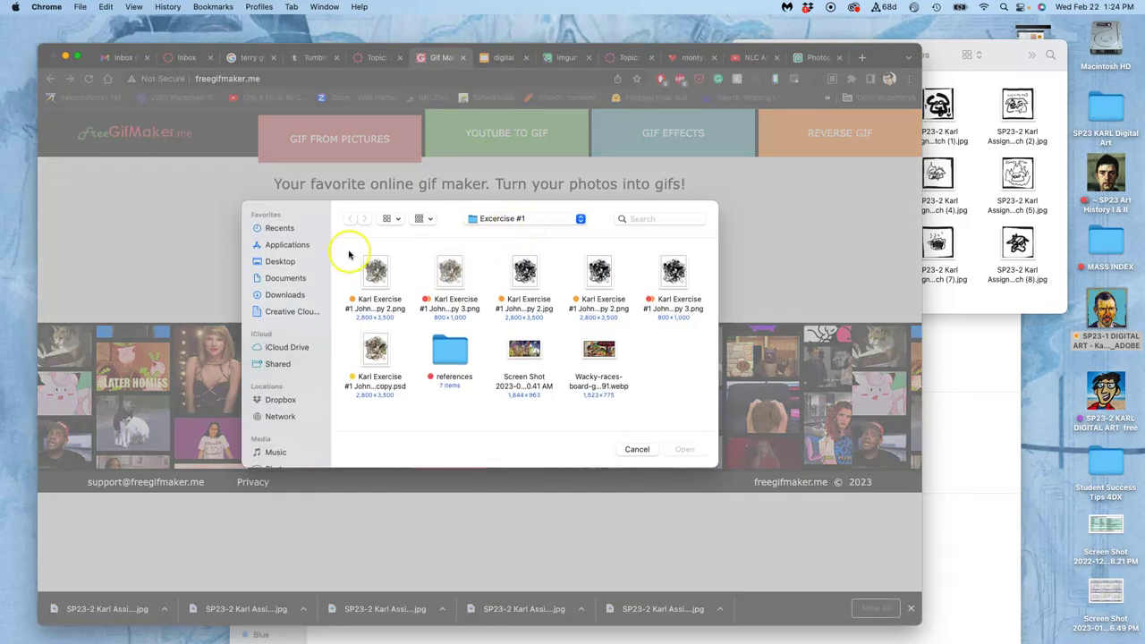
left_click(279, 261)
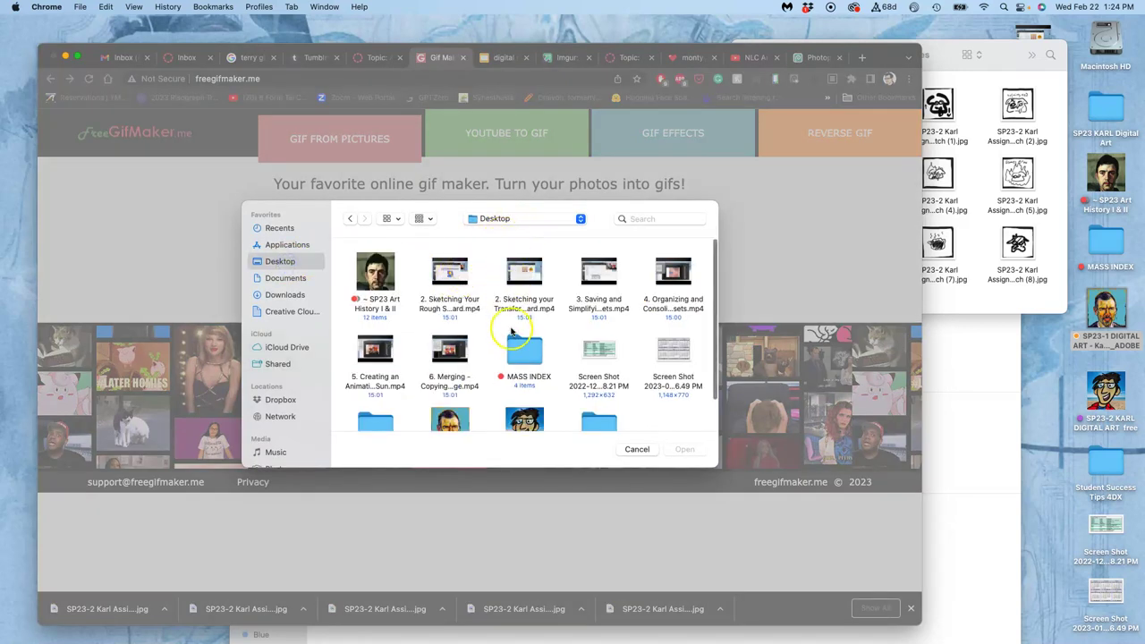
scroll(512, 333, "down", 2)
double_click(520, 357)
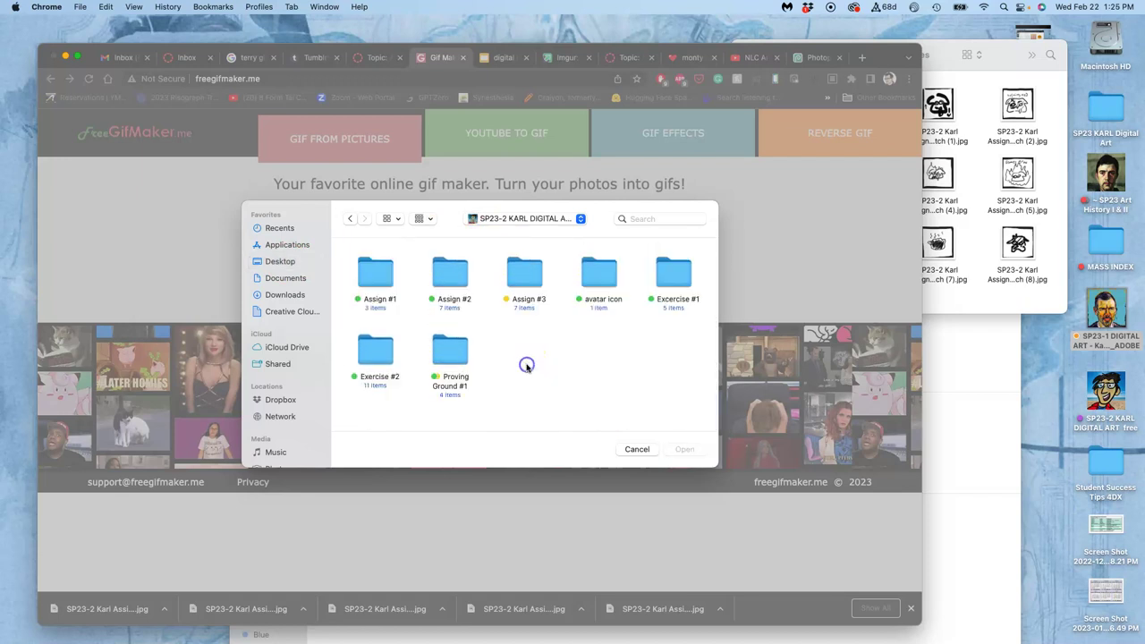
double_click(524, 280)
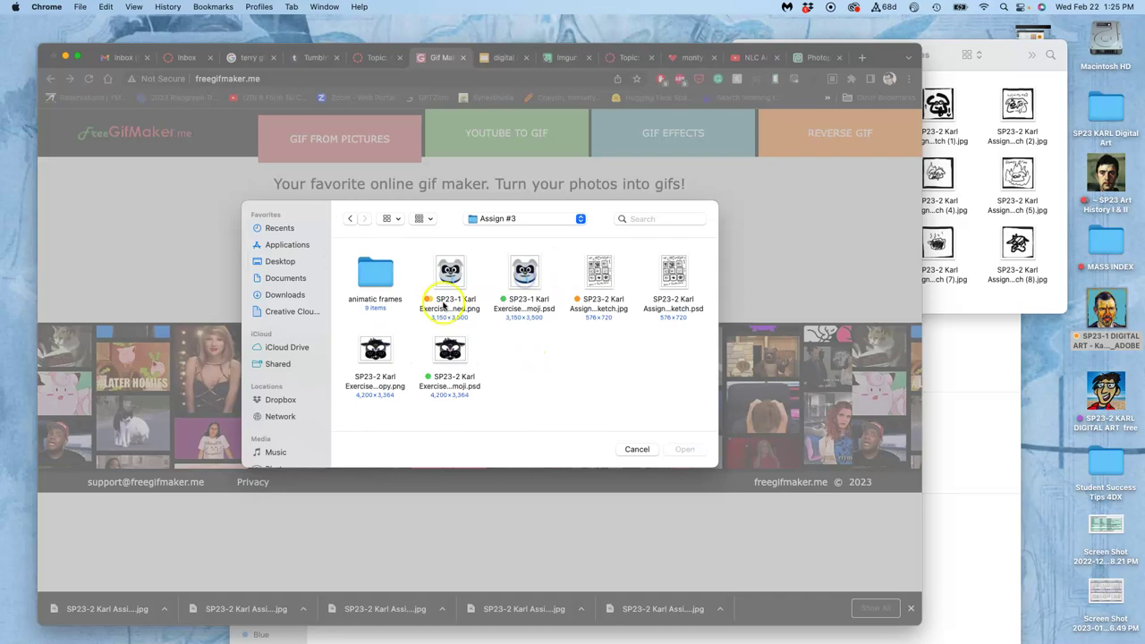
double_click(375, 278)
left_click_drag(344, 270, 671, 373)
left_click(682, 450)
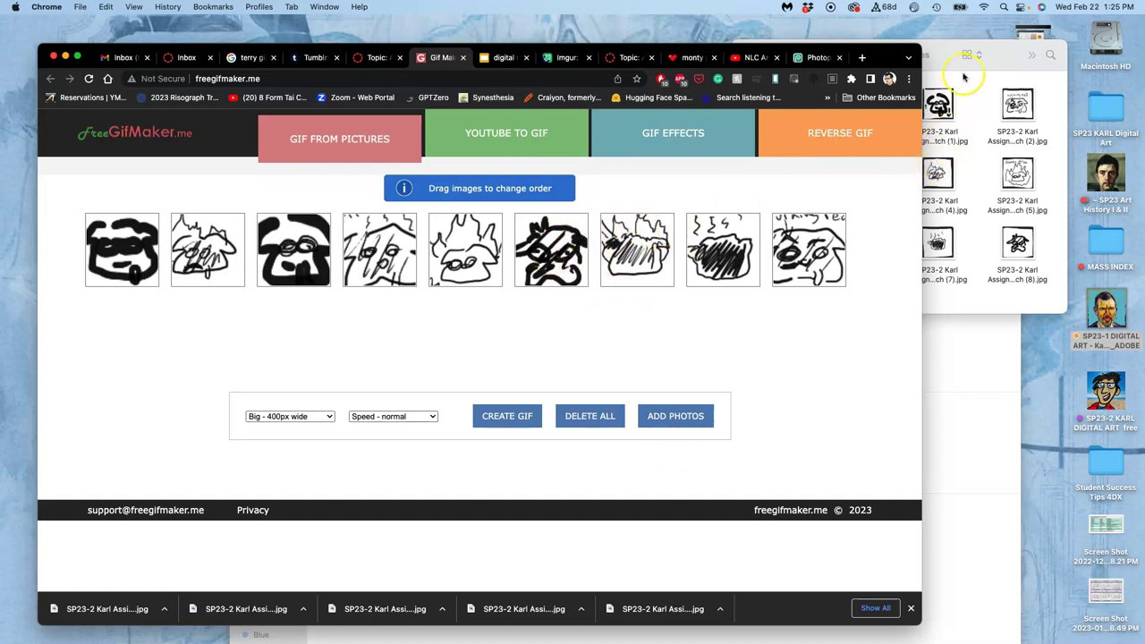
Reorder the FreeGifMaker thumbnails against the numbered Finder files, moving sketches into the second and third slots.
left_click_drag(989, 54, 991, 339)
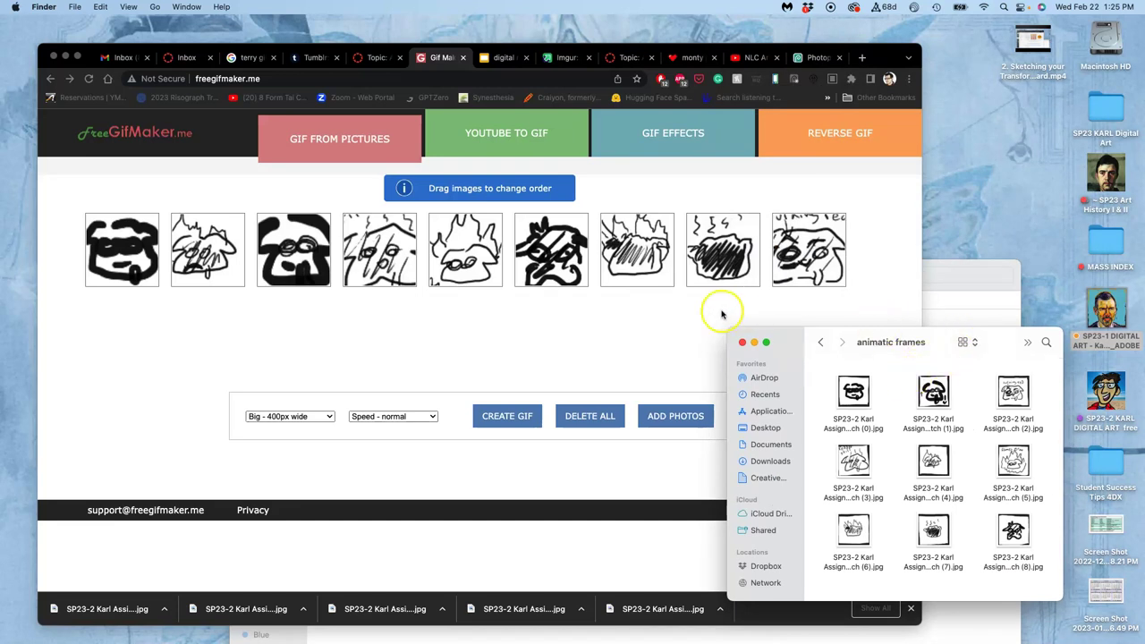
left_click(312, 259)
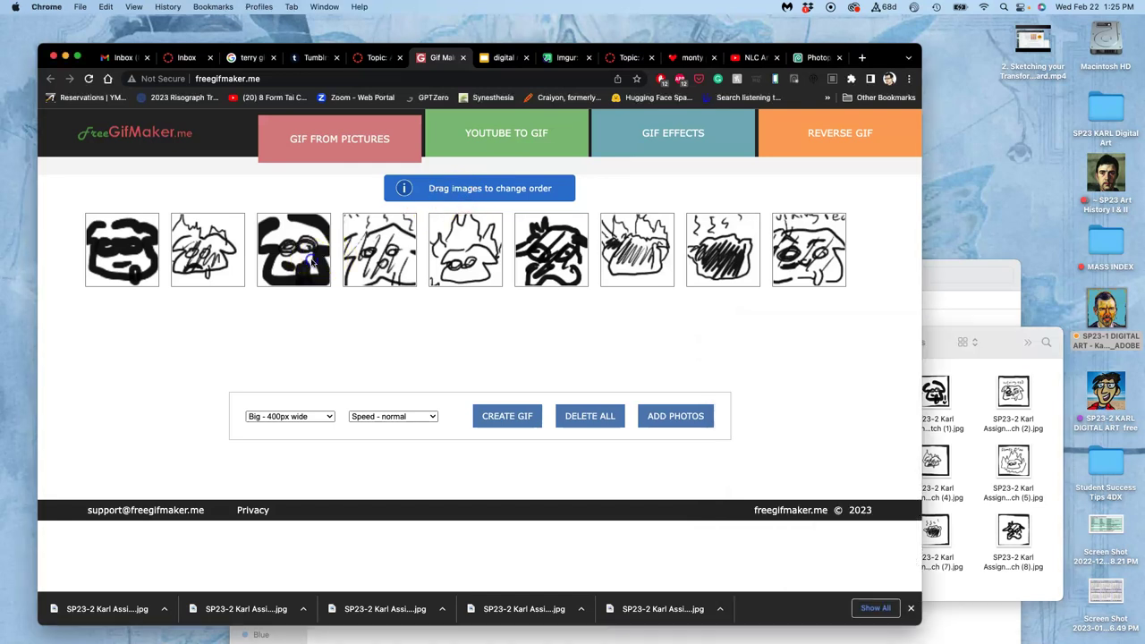
left_click_drag(294, 268, 208, 258)
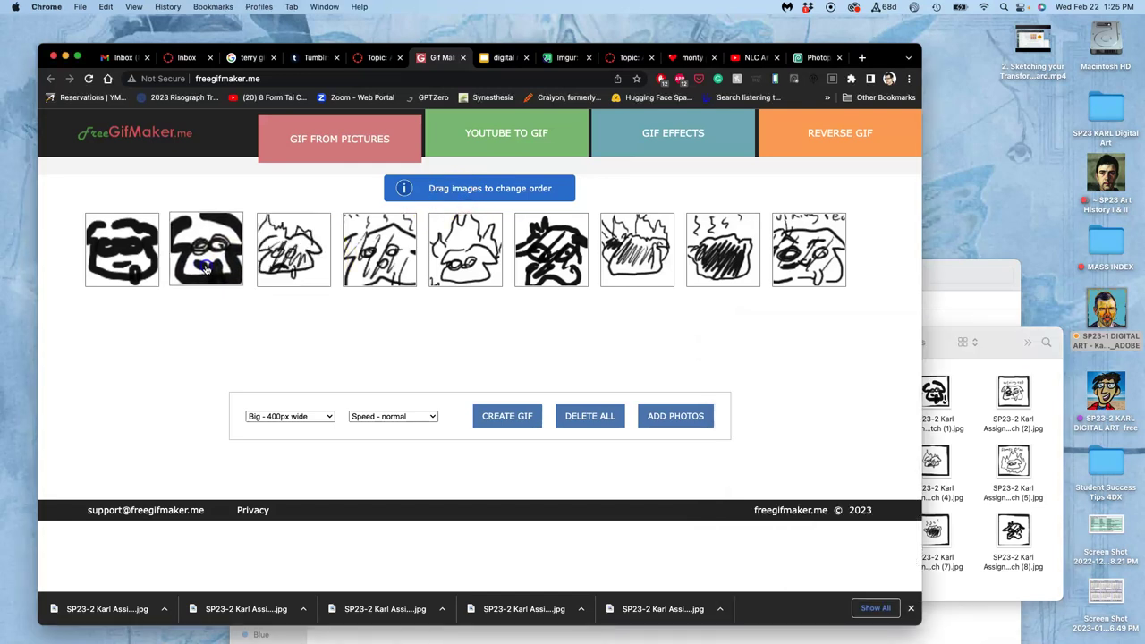
left_click(986, 409)
mouse_move(1013, 406)
left_mouse_down()
mouse_move(809, 276)
mouse_move(342, 272)
mouse_move(294, 259)
left_mouse_up()
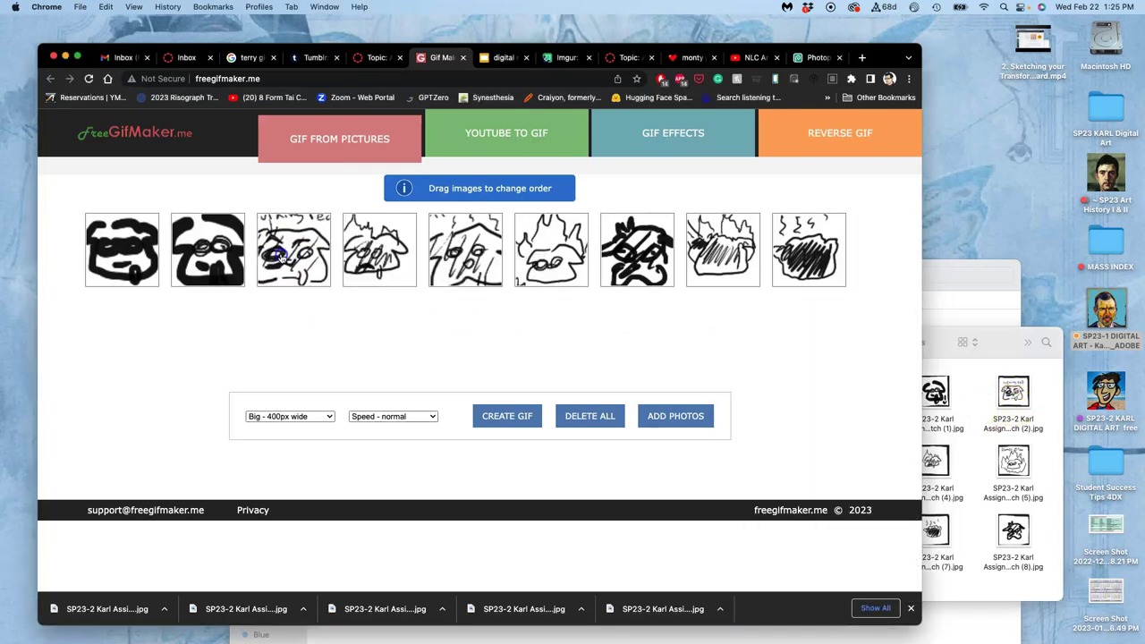
left_click(1013, 447)
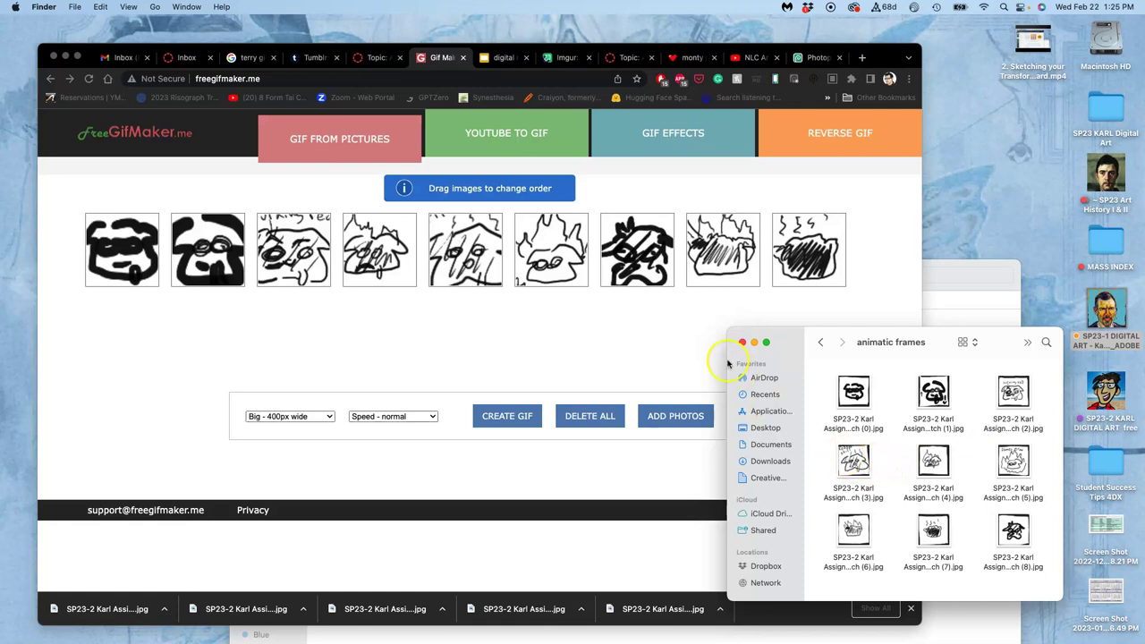
left_click(480, 262)
left_click_drag(444, 269, 282, 266)
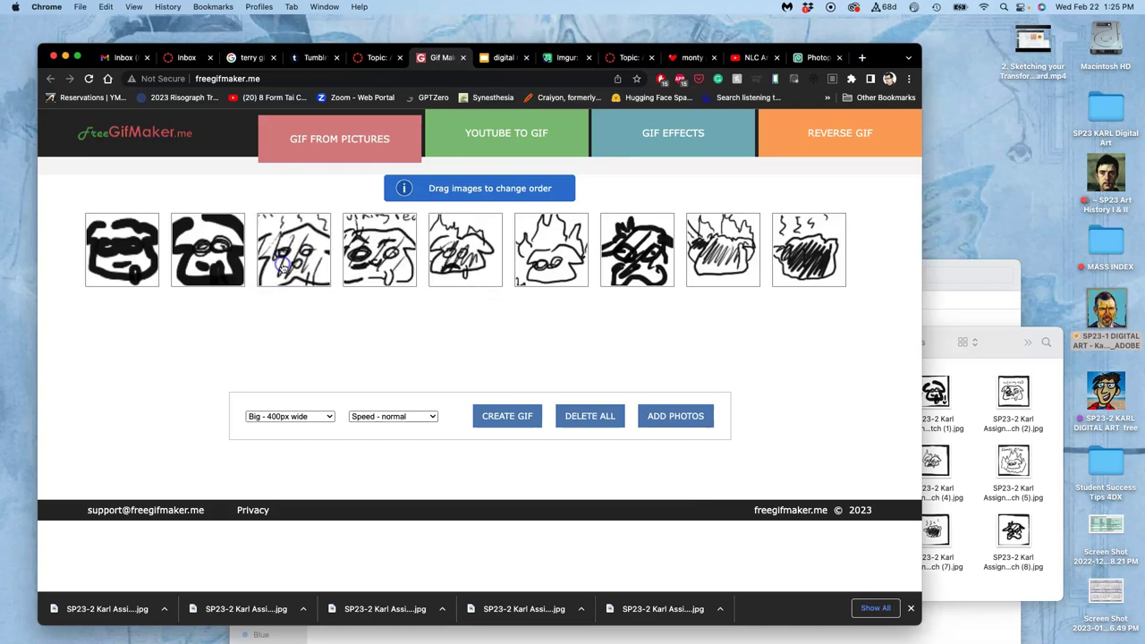
left_click(980, 467)
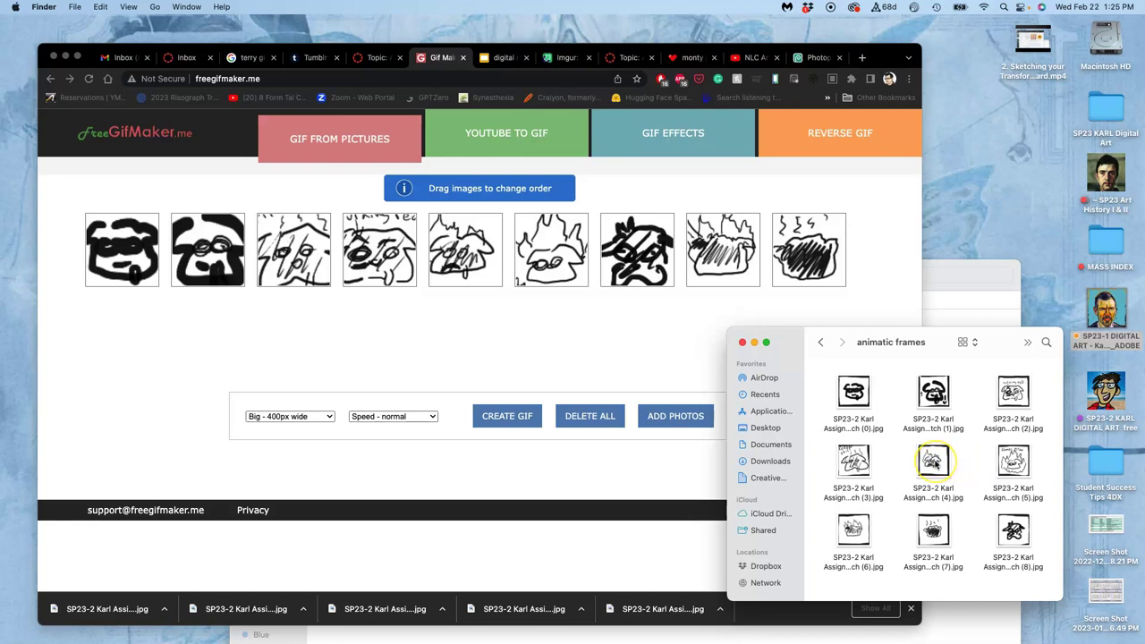